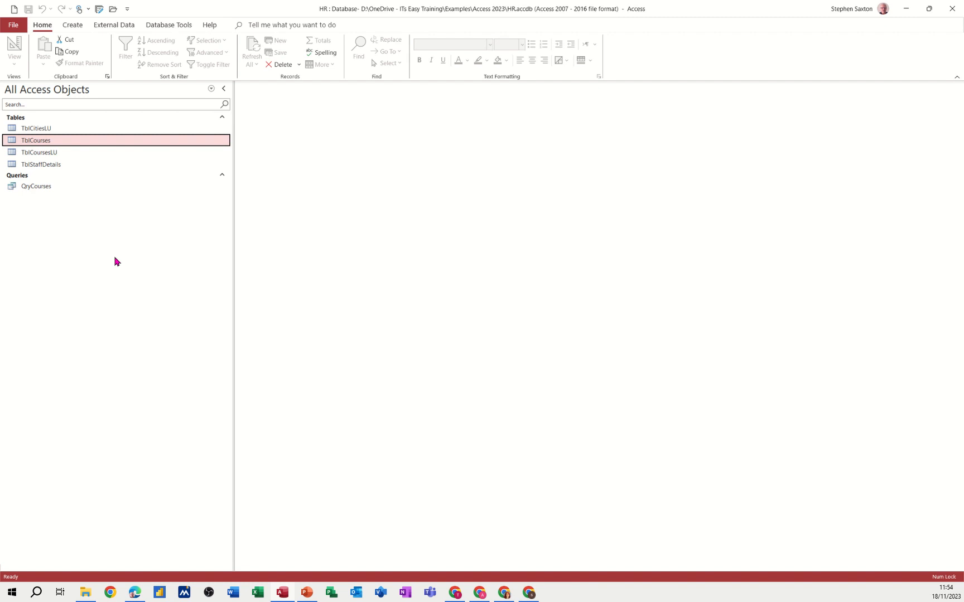
# Open the TblStaffDetails and TblCourses tables to review their fields and records, and close both
pyautogui.click(50, 166)
pyautogui.doubleClick(51, 166)
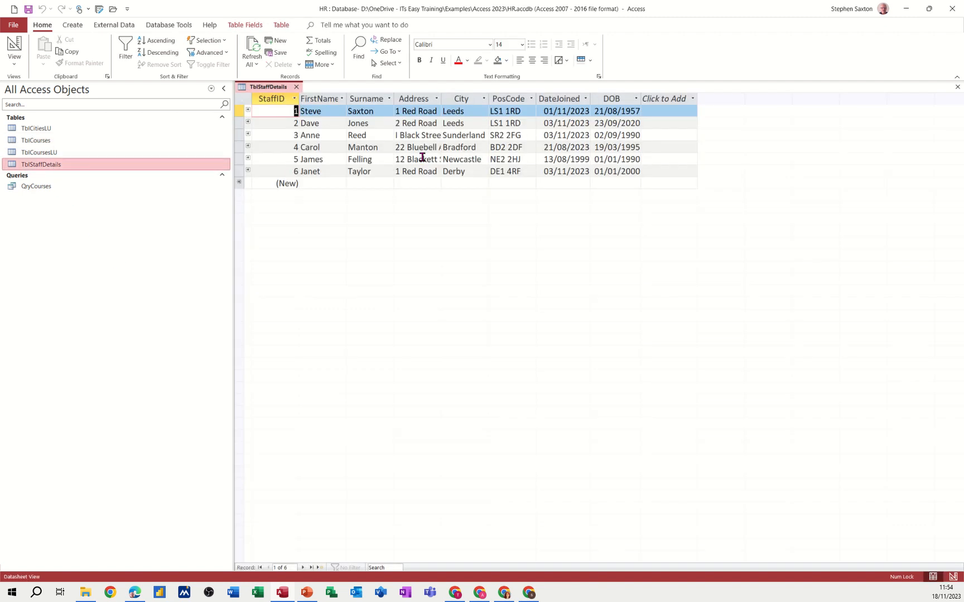
pyautogui.click(56, 143)
pyautogui.doubleClick(55, 143)
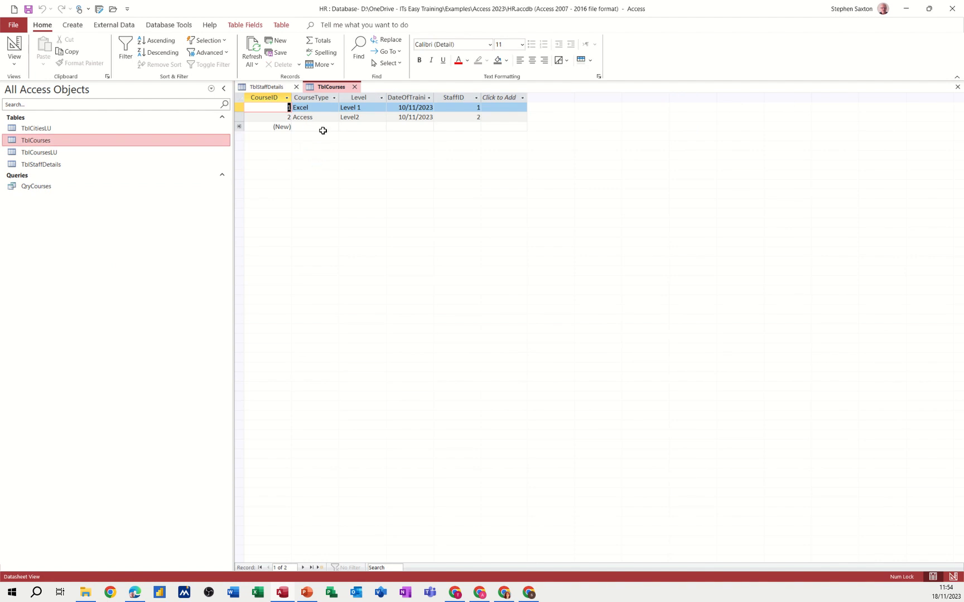
pyautogui.click(355, 86)
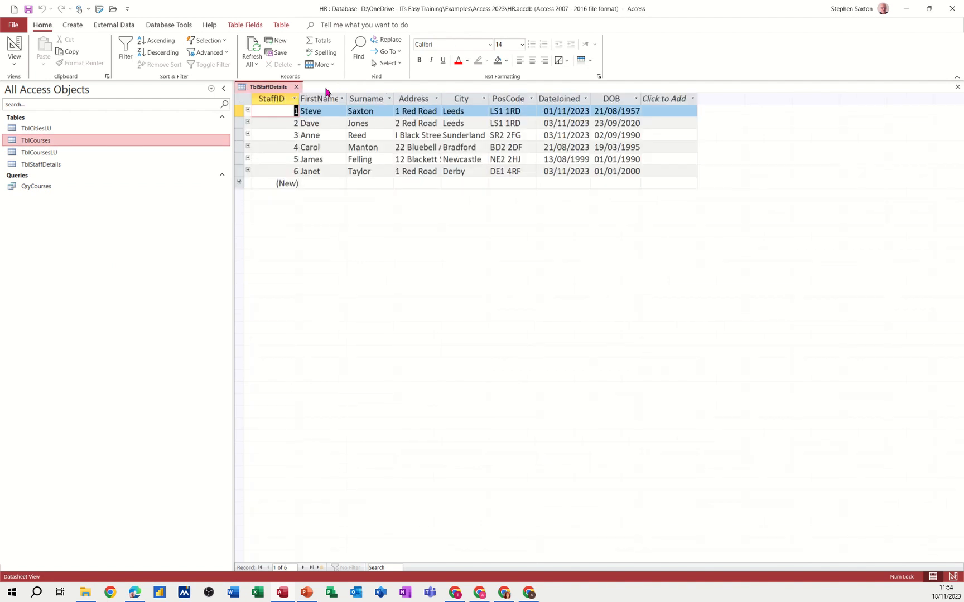
pyautogui.click(296, 87)
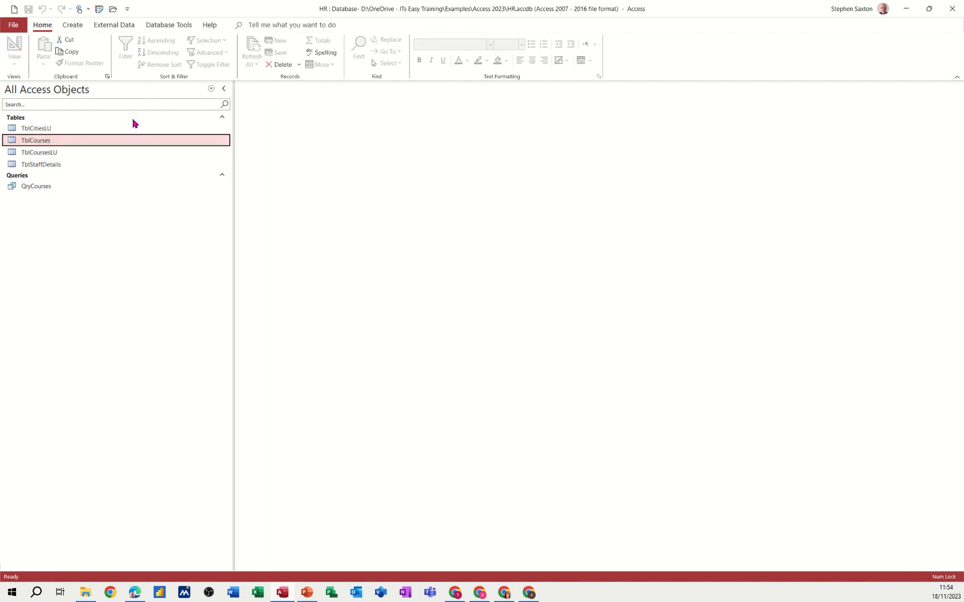
# Open the TblCitiesLU and TblCoursesLU lookup tables to review their entries, and close both
pyautogui.click(42, 130)
pyautogui.doubleClick(42, 130)
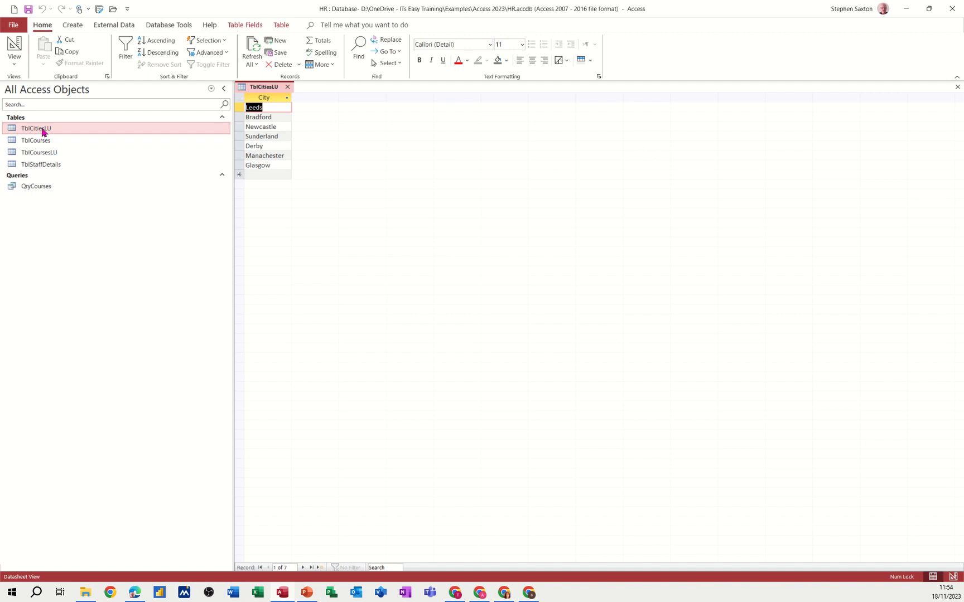
pyautogui.click(55, 156)
pyautogui.doubleClick(56, 158)
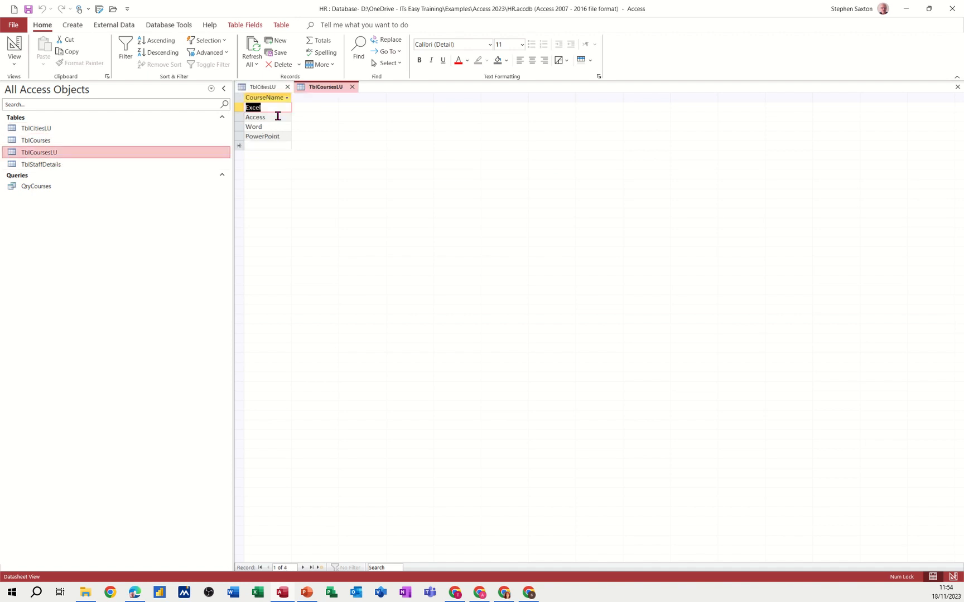
pyautogui.click(352, 87)
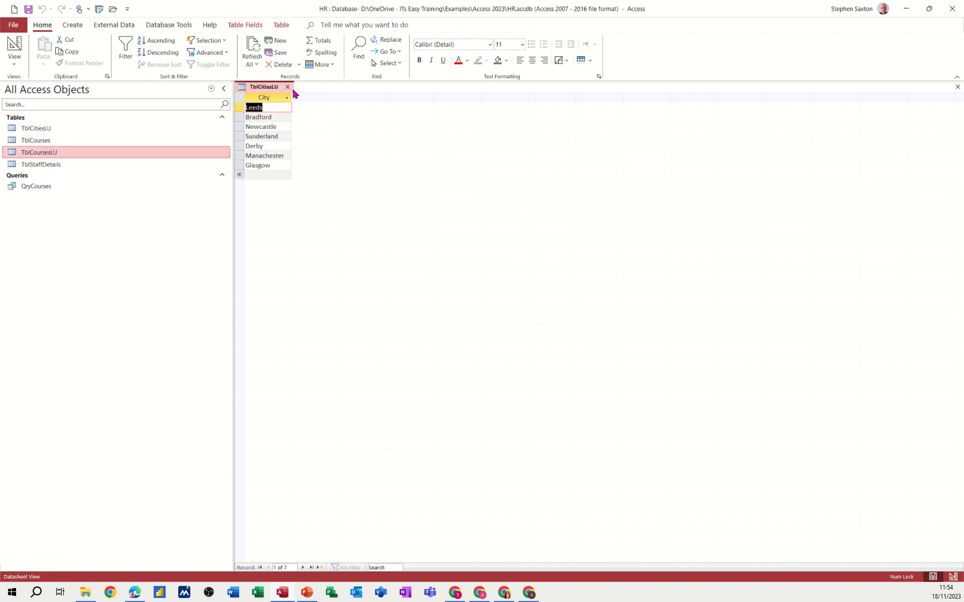
pyautogui.click(288, 87)
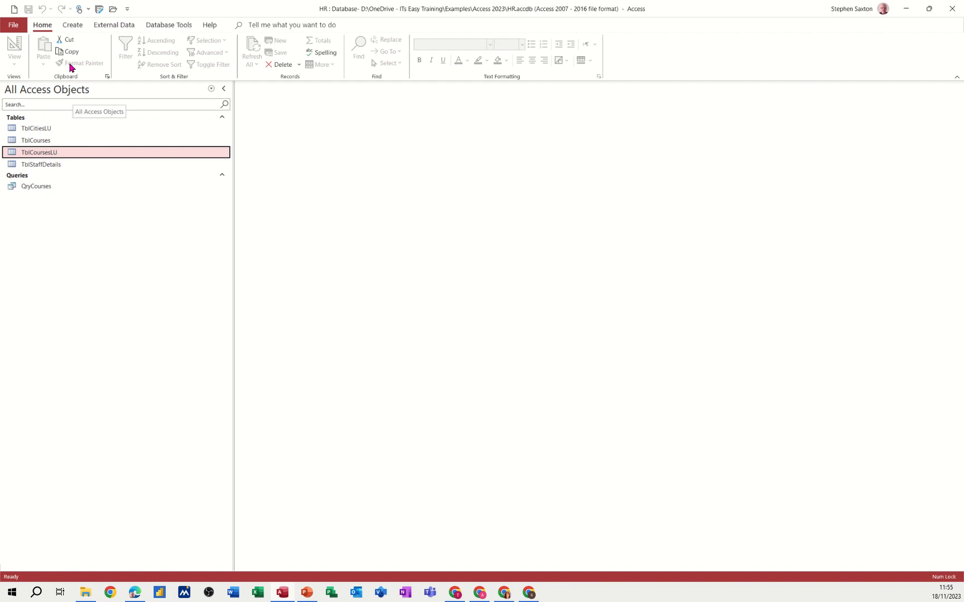
# Create a new table in Design view with a first field named AbsentID of data type AutoNumber
pyautogui.click(72, 25)
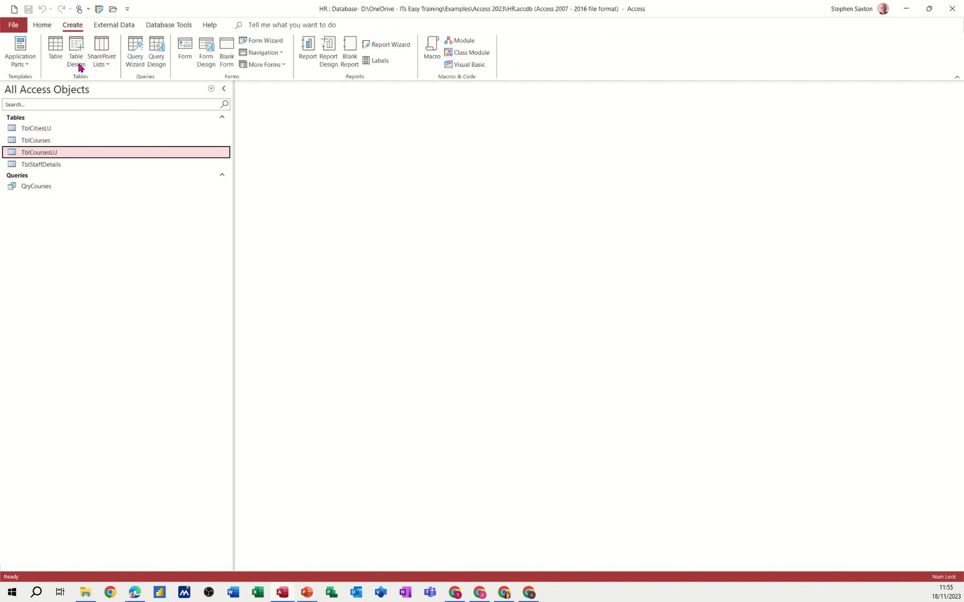
pyautogui.click(80, 52)
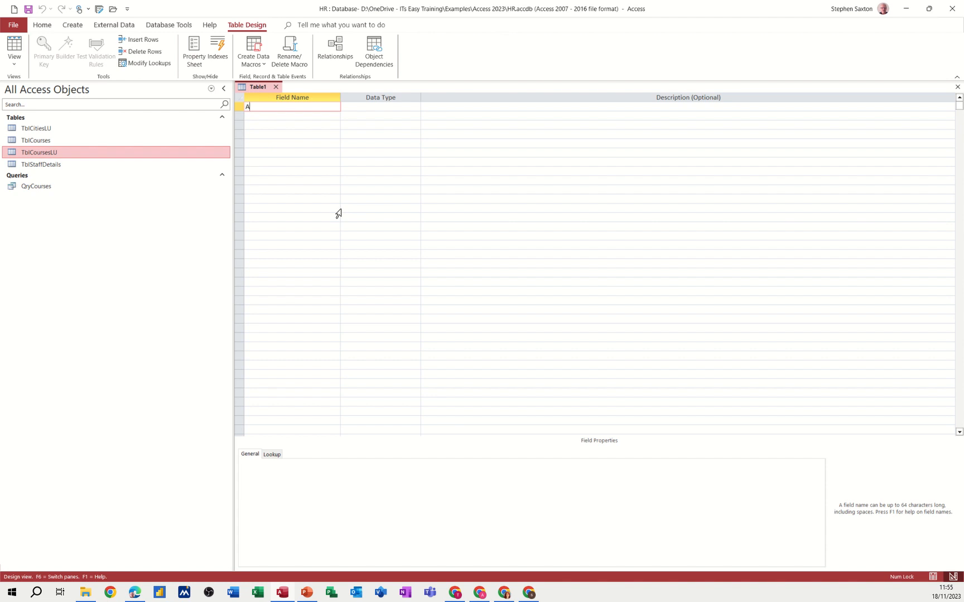
pyautogui.write('AbsentID')
pyautogui.press('Tab')
pyautogui.write('a')
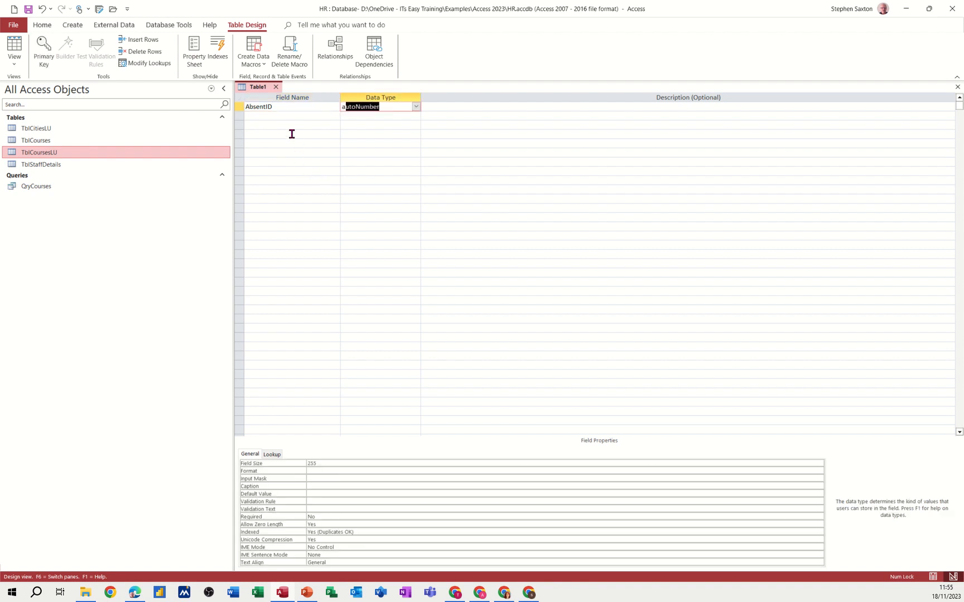
# Add a second field named StaffId with the Number data type
pyautogui.click(276, 115)
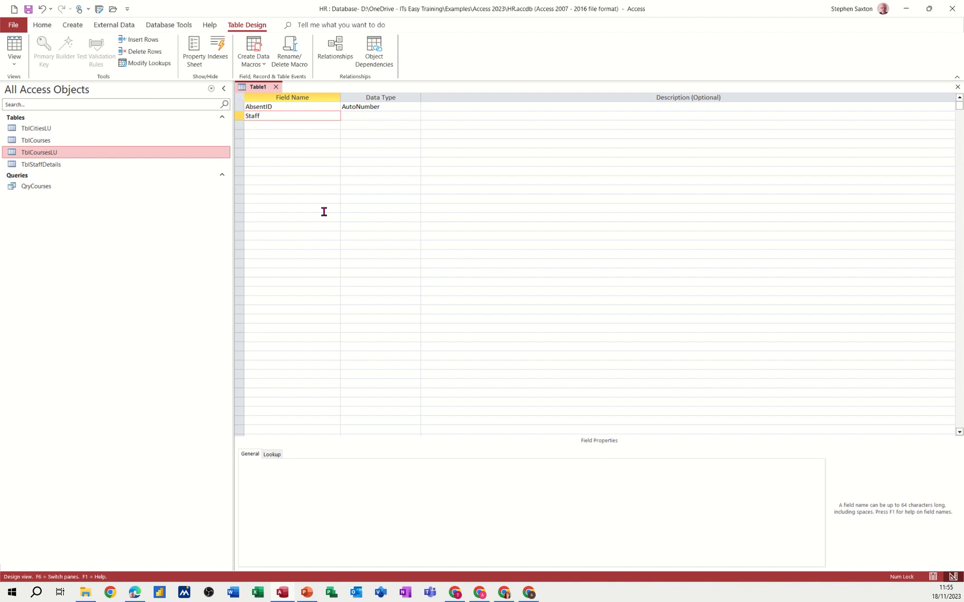
pyautogui.press('Tab')
pyautogui.write('n')
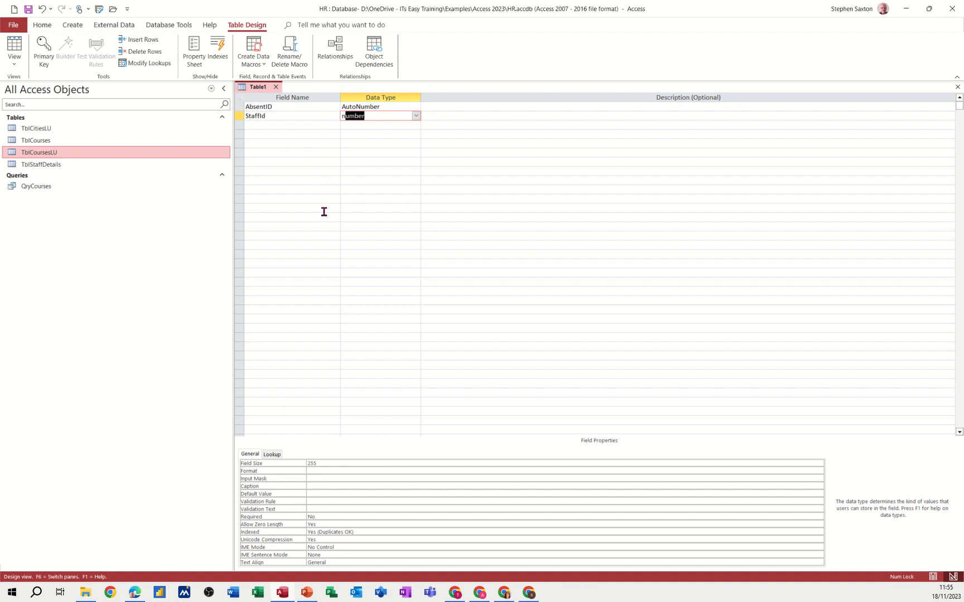
# Make the AbsentID field the table's primary key
pyautogui.click(274, 122)
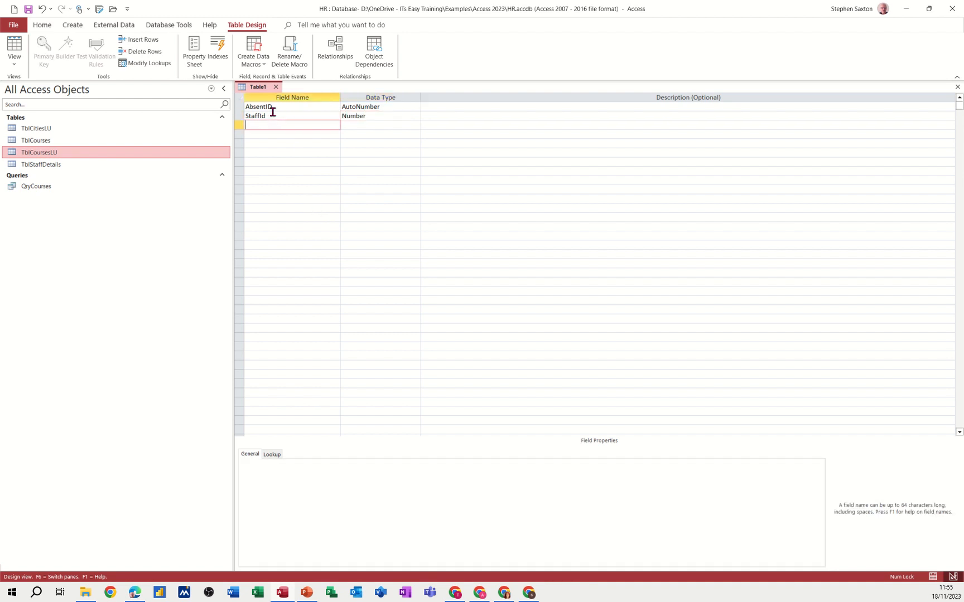
pyautogui.click(272, 106)
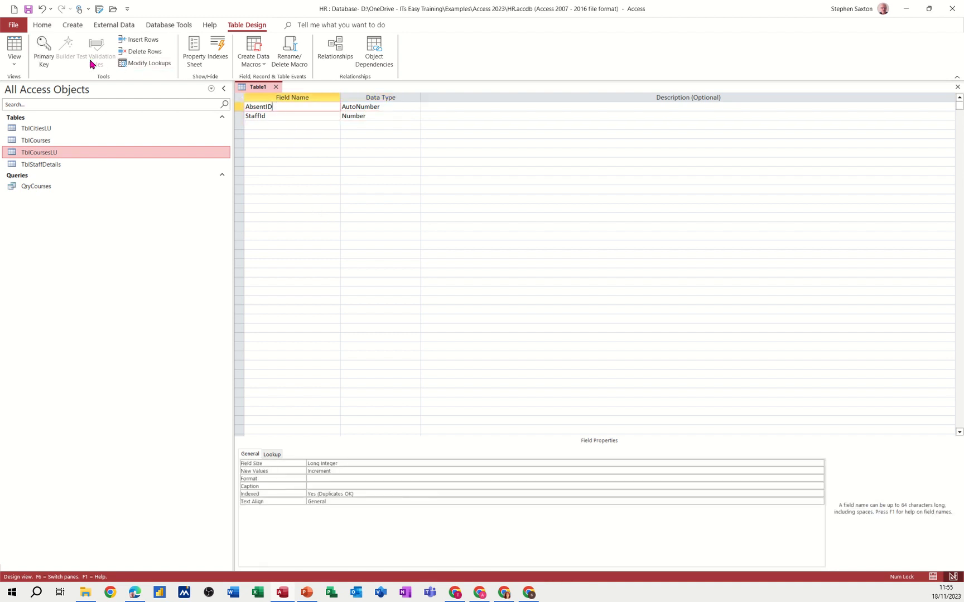
pyautogui.click(43, 51)
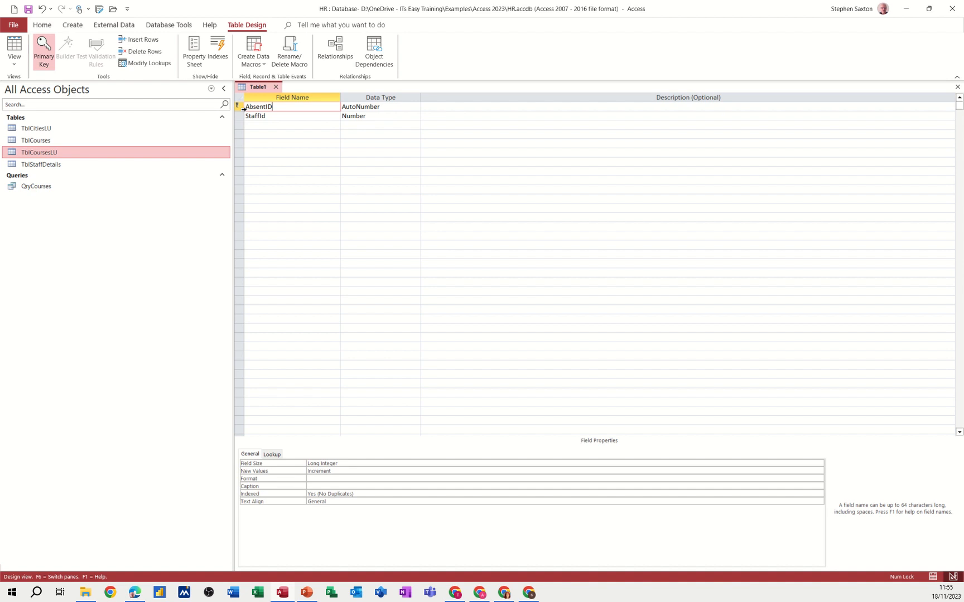
# Add a third field named Type with the Short Text data type
pyautogui.click(287, 116)
pyautogui.click(275, 124)
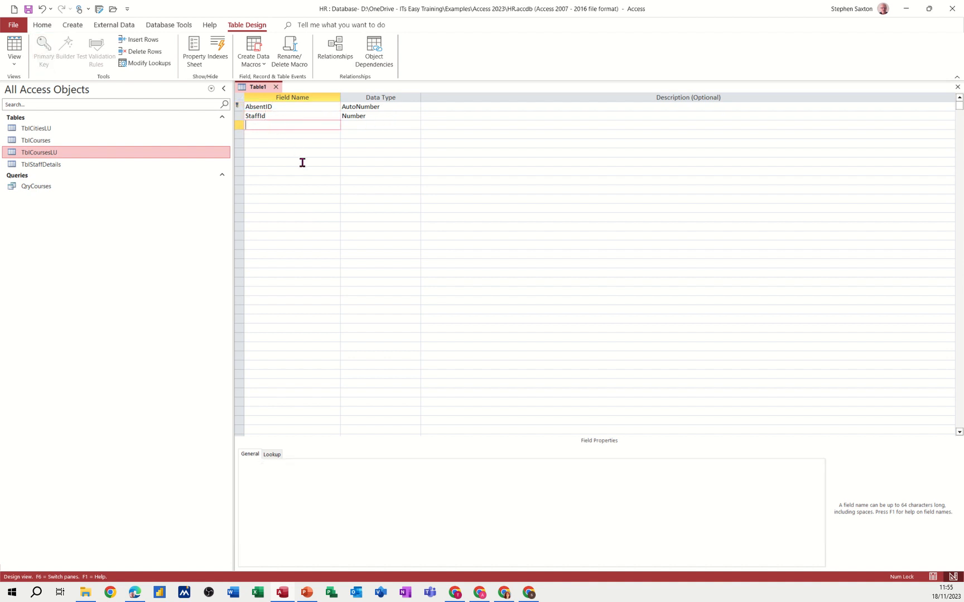
pyautogui.write('Re')
pyautogui.write('pe')
pyautogui.click(357, 128)
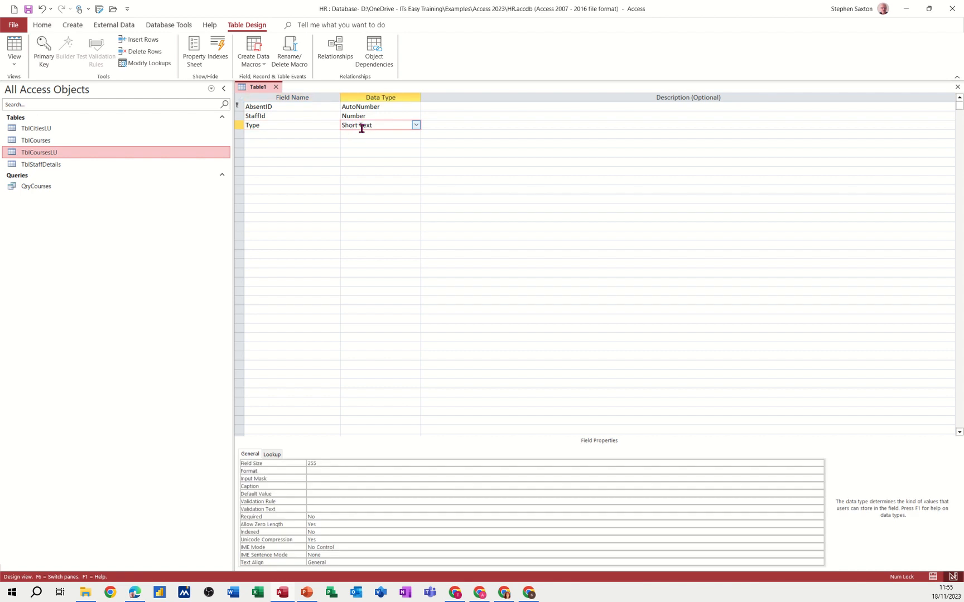
# Set the lookup display control of the Type field to Combo Box
pyautogui.click(271, 455)
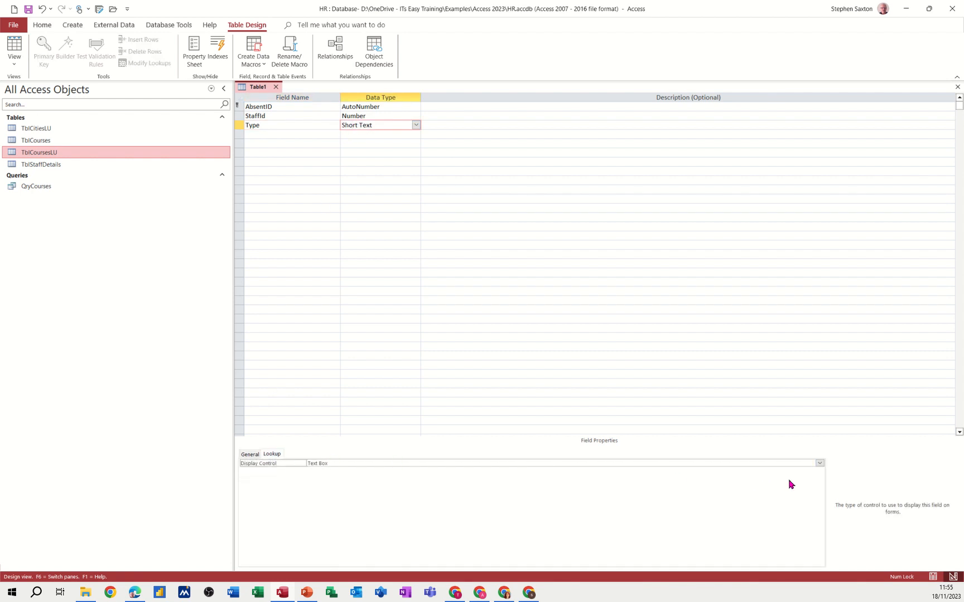
pyautogui.click(819, 463)
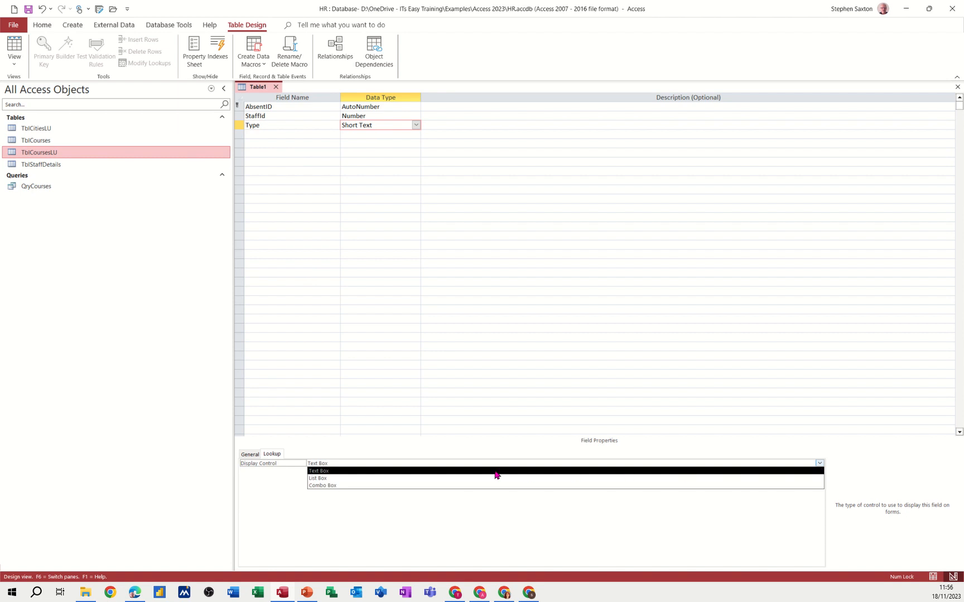
pyautogui.click(409, 487)
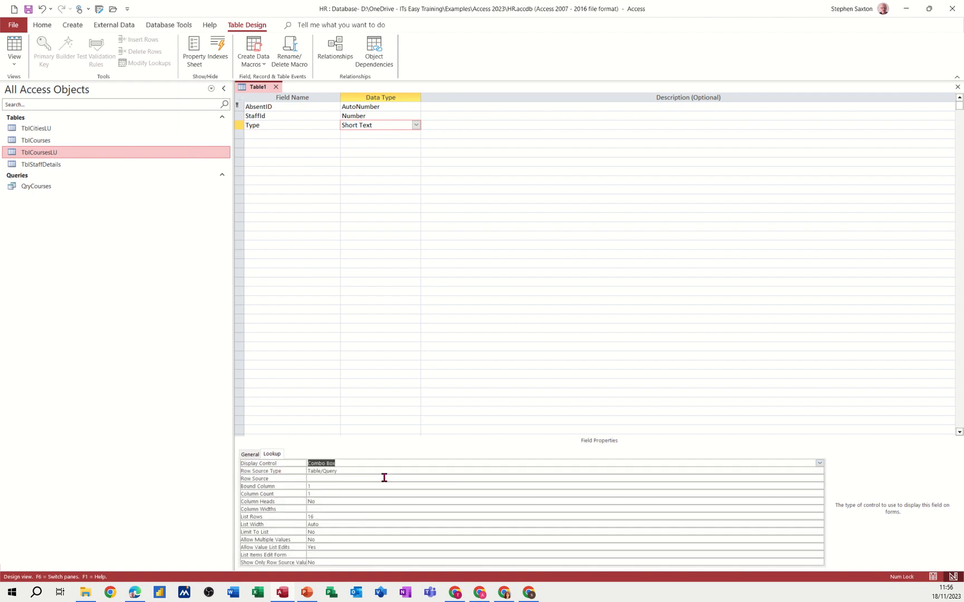
# Set the Type field's row source type to Value List and its row source to Late;Sick;Absent
pyautogui.click(348, 470)
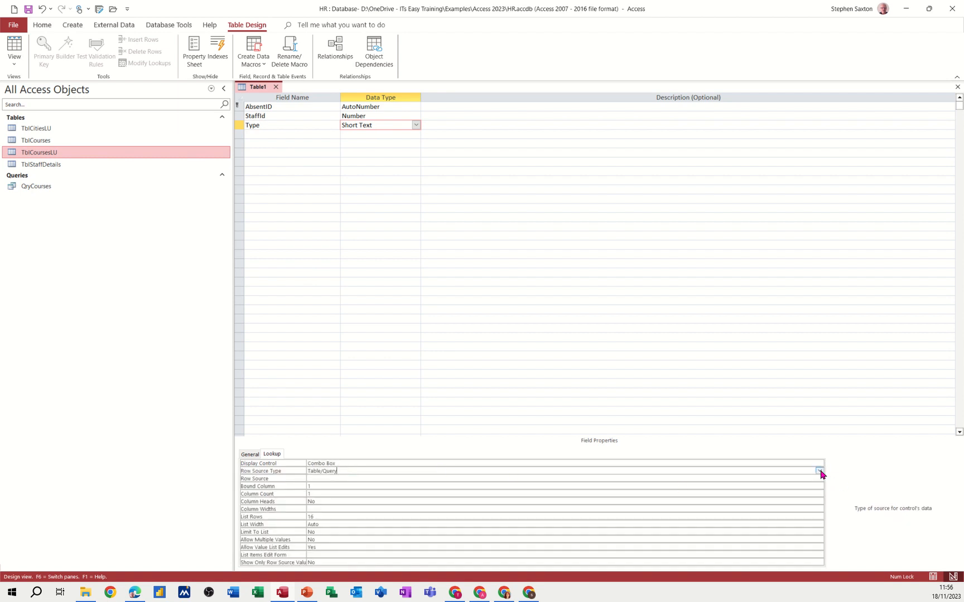
pyautogui.click(819, 471)
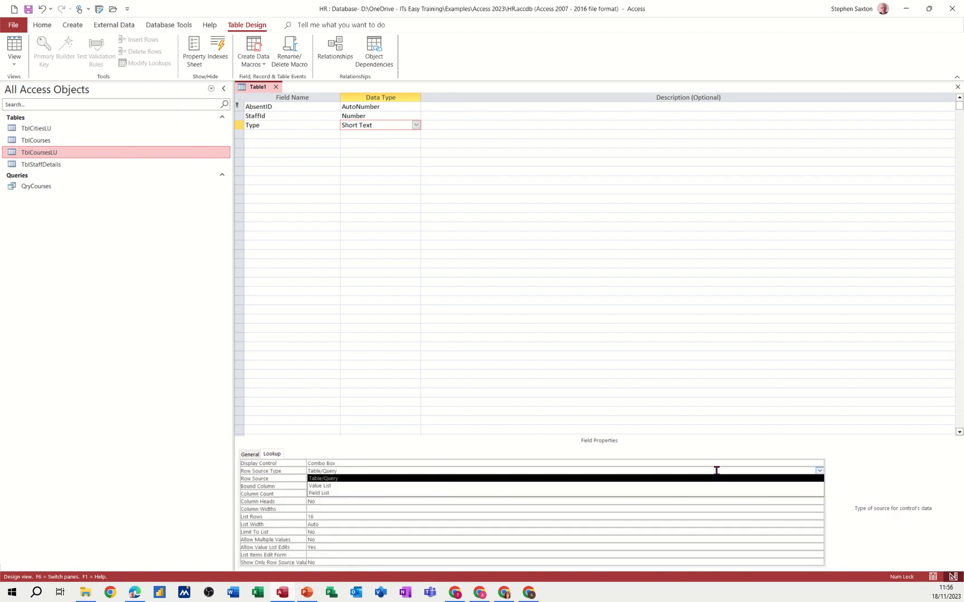
pyautogui.click(362, 486)
pyautogui.click(326, 479)
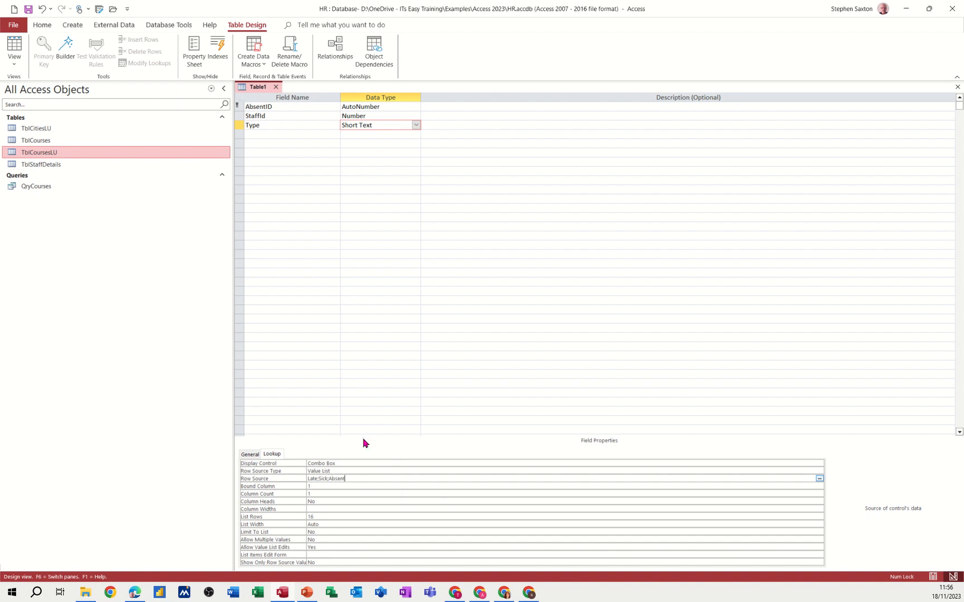
pyautogui.click(280, 134)
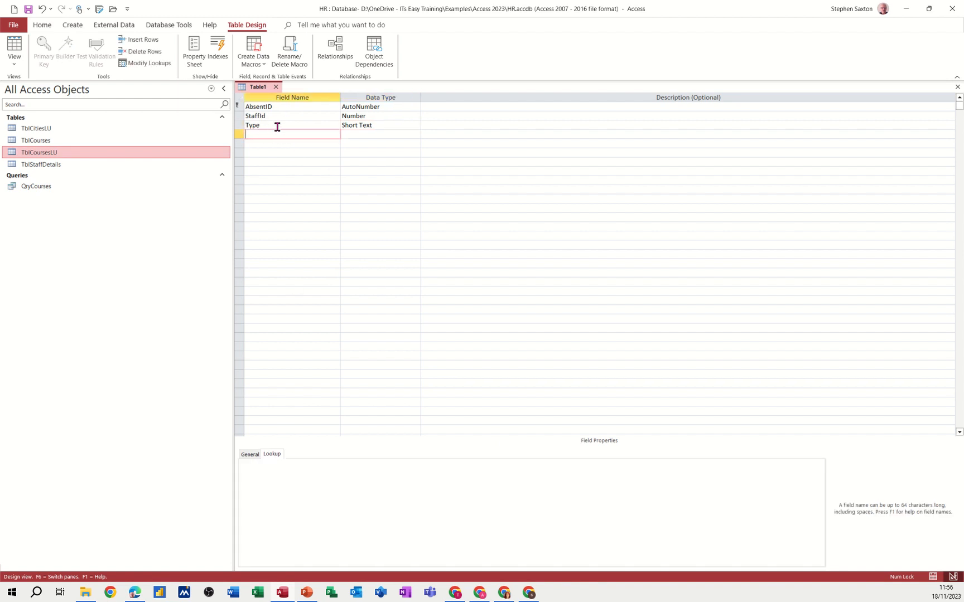
pyautogui.click(277, 126)
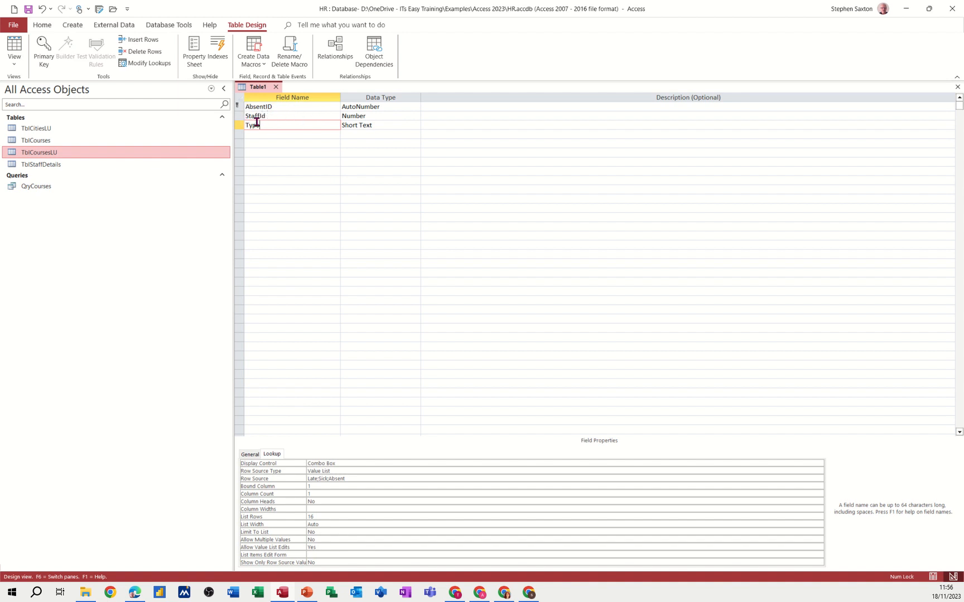
# Add a fourth field named DateofEvent with the Date/Time data type
pyautogui.click(271, 134)
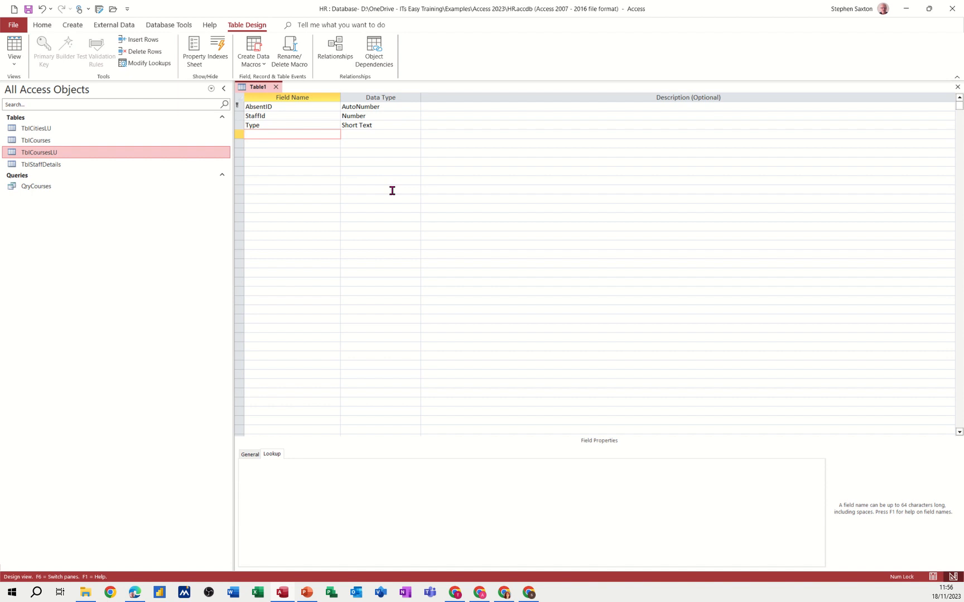
pyautogui.write('DateofEvent')
pyautogui.press('Tab')
pyautogui.write('d')
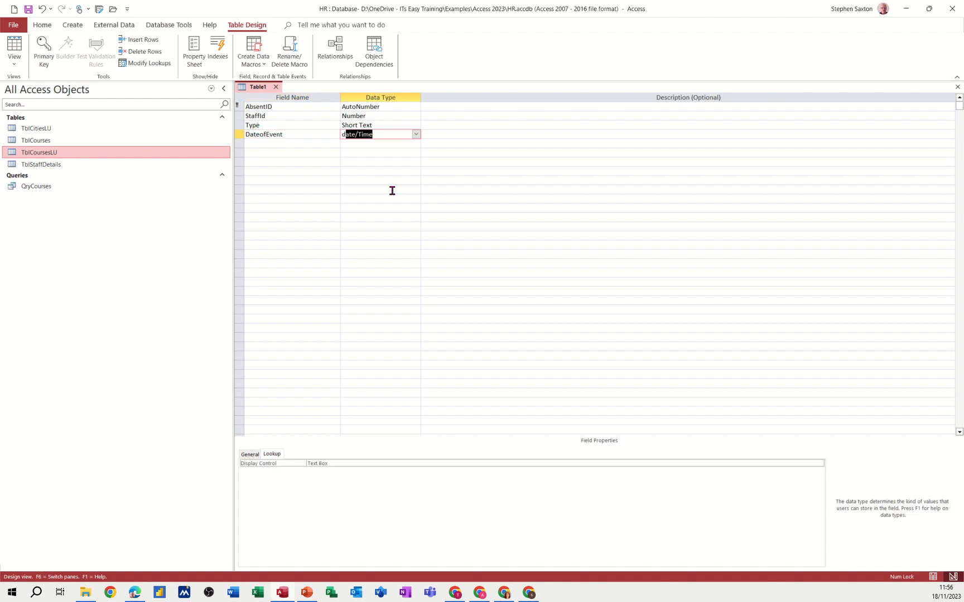
pyautogui.click(305, 136)
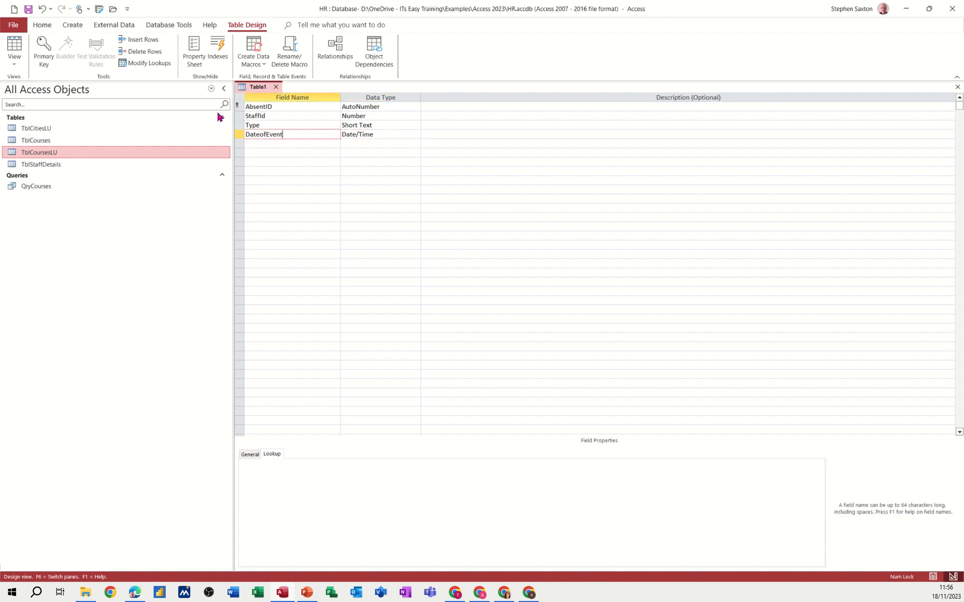
# Save the new table under the name TblAbsent
pyautogui.click(28, 8)
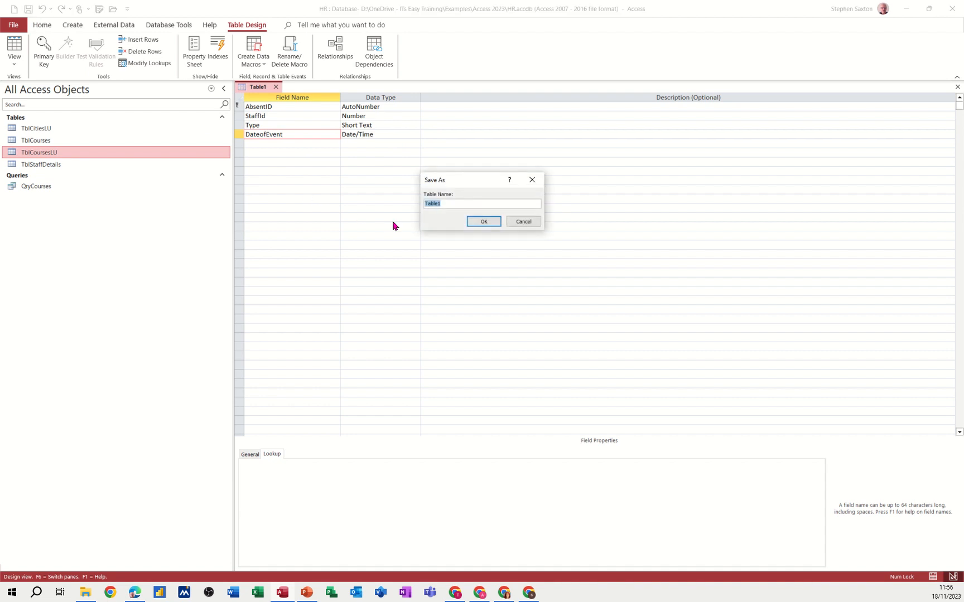
pyautogui.write('Tbl')
pyautogui.click(484, 222)
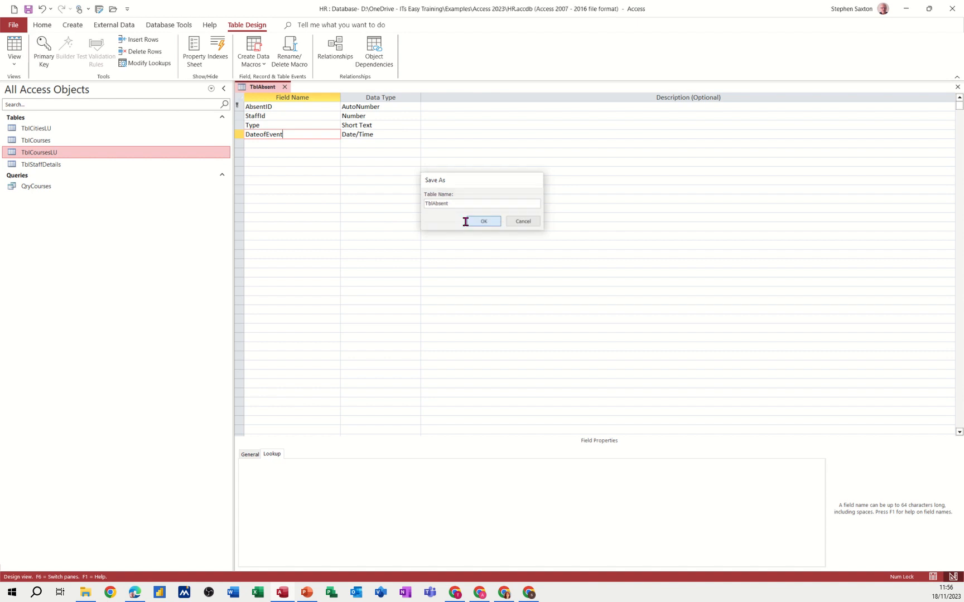
# Apply the Short Date input mask to the DateofEvent field using the Input Mask Wizard
pyautogui.click(393, 135)
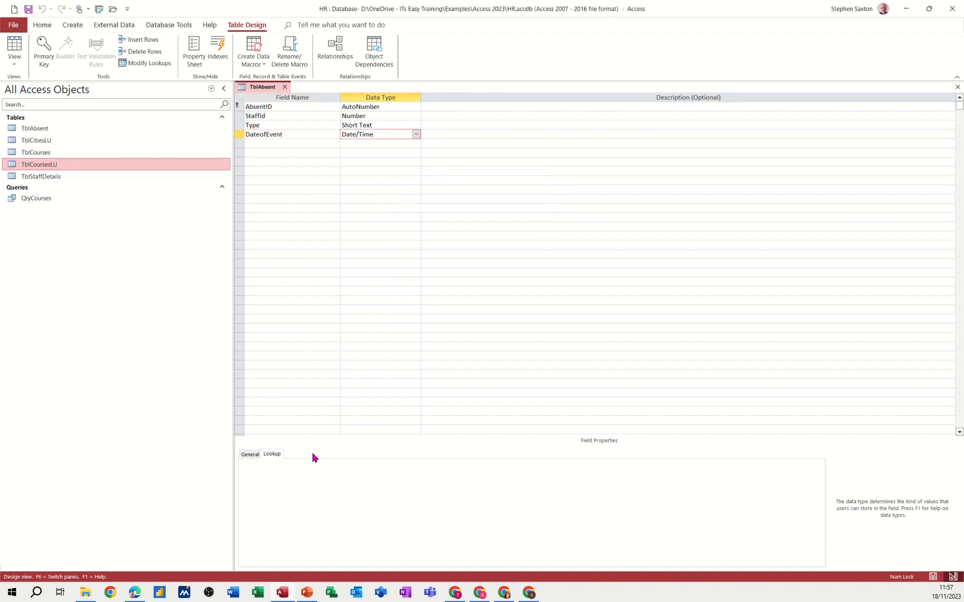
pyautogui.click(250, 455)
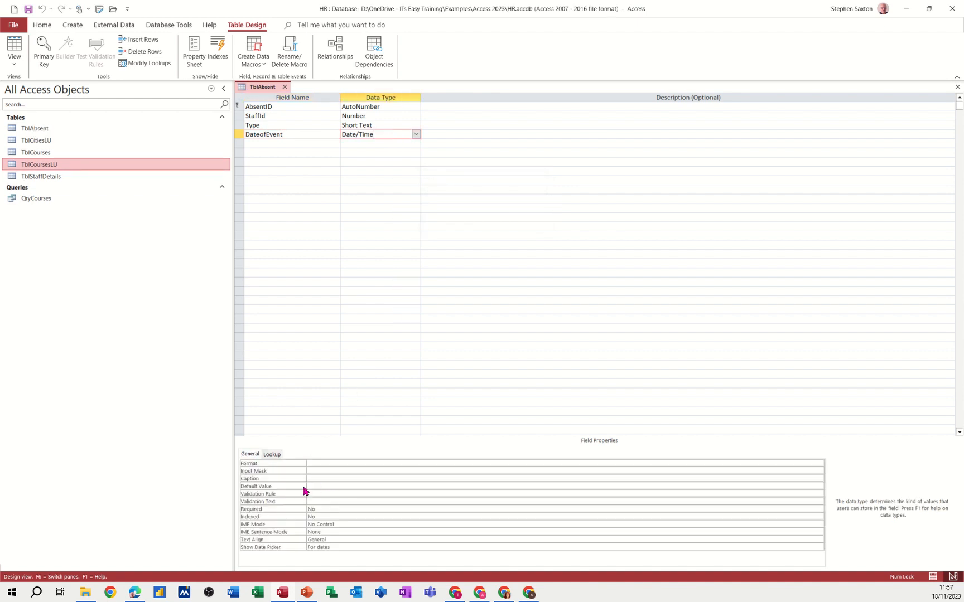
pyautogui.click(310, 471)
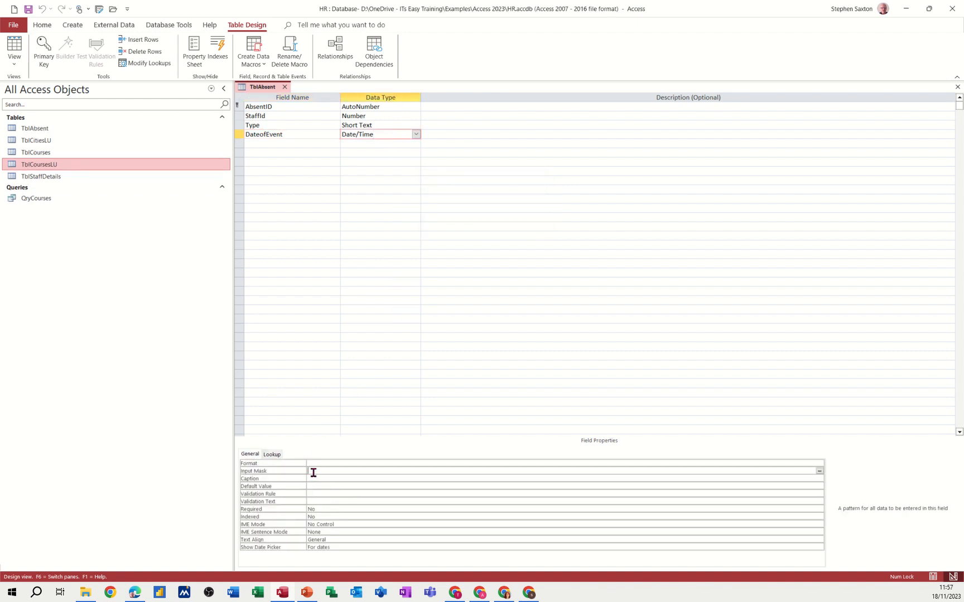
pyautogui.click(818, 471)
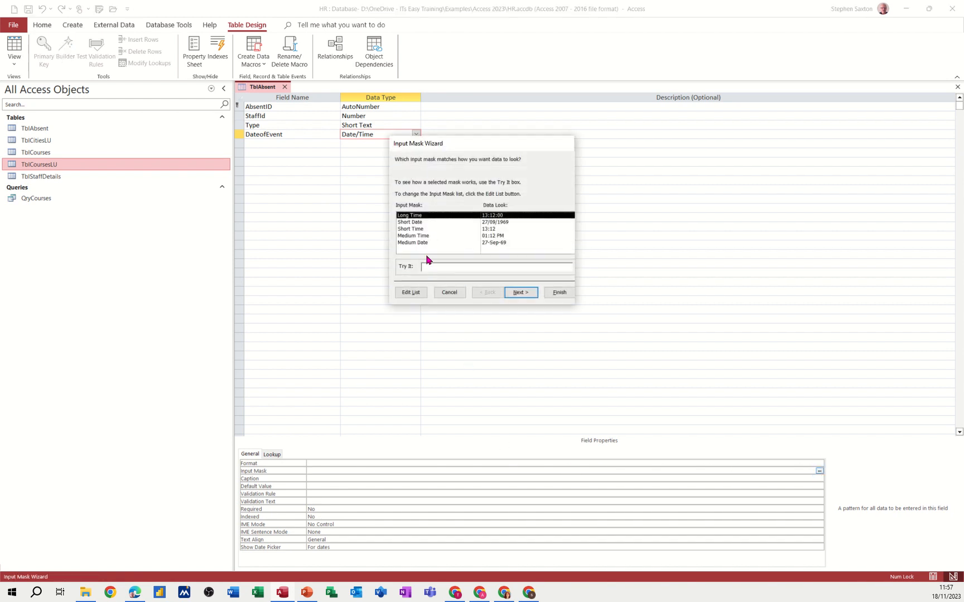
pyautogui.click(412, 222)
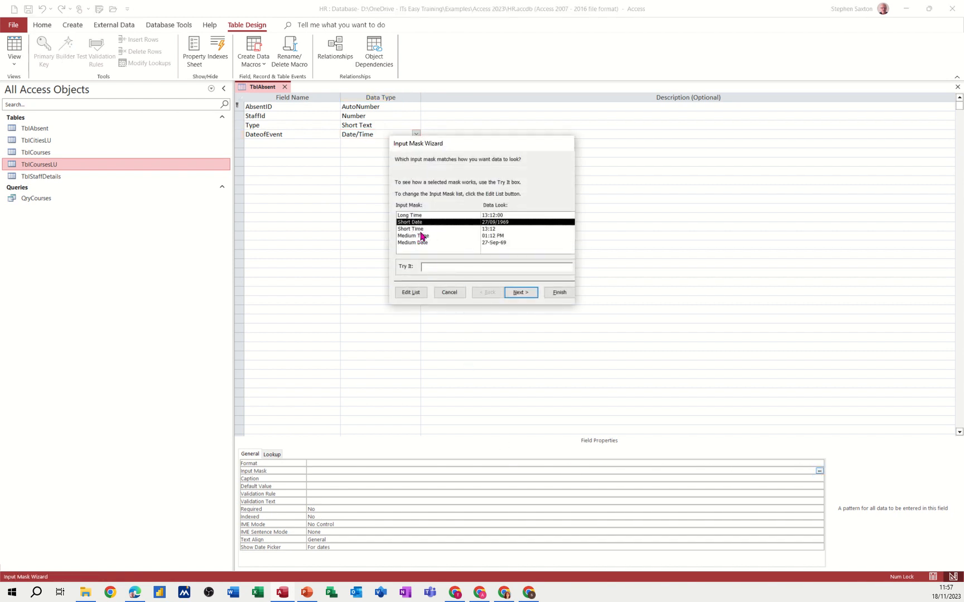
pyautogui.click(432, 266)
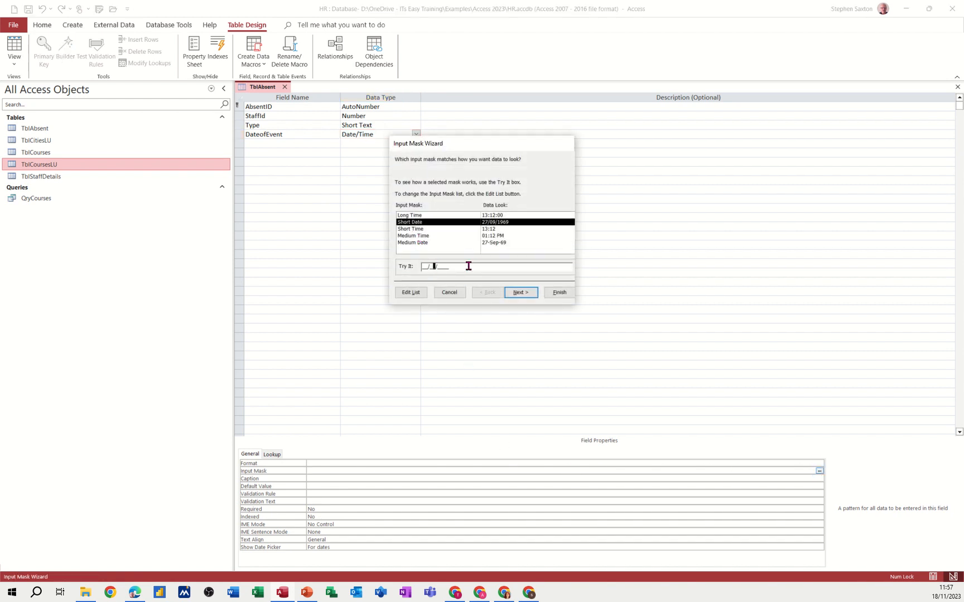
pyautogui.click(560, 292)
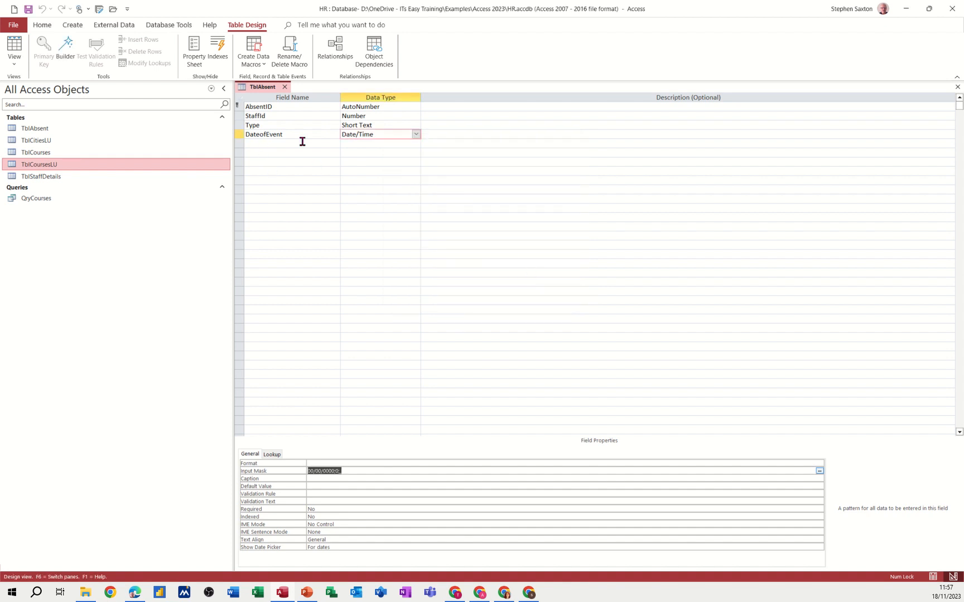
# Add a fifth field named Duration with the Number data type and view the StaffId column in the table's datasheet
pyautogui.click(262, 143)
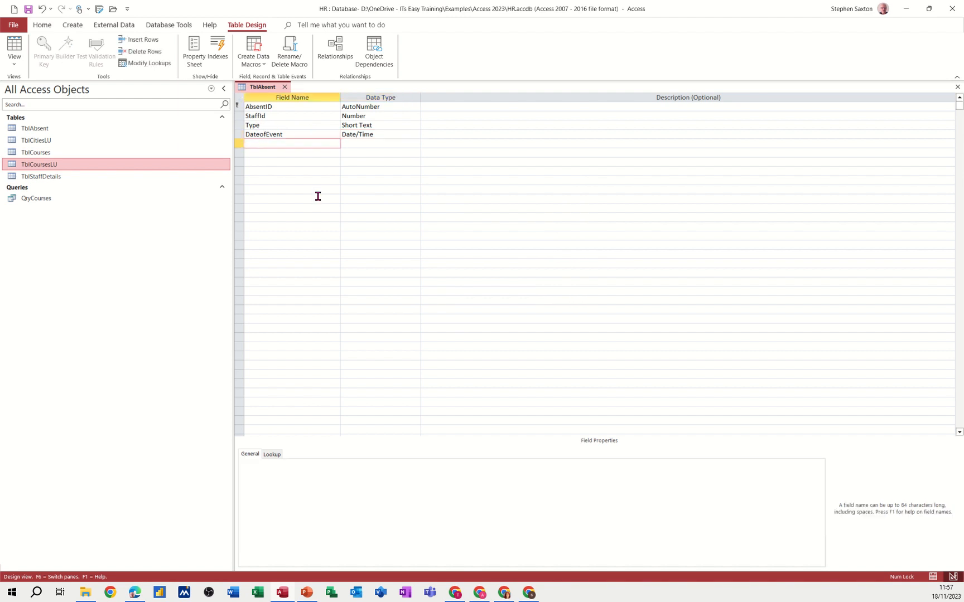
pyautogui.write('Duration')
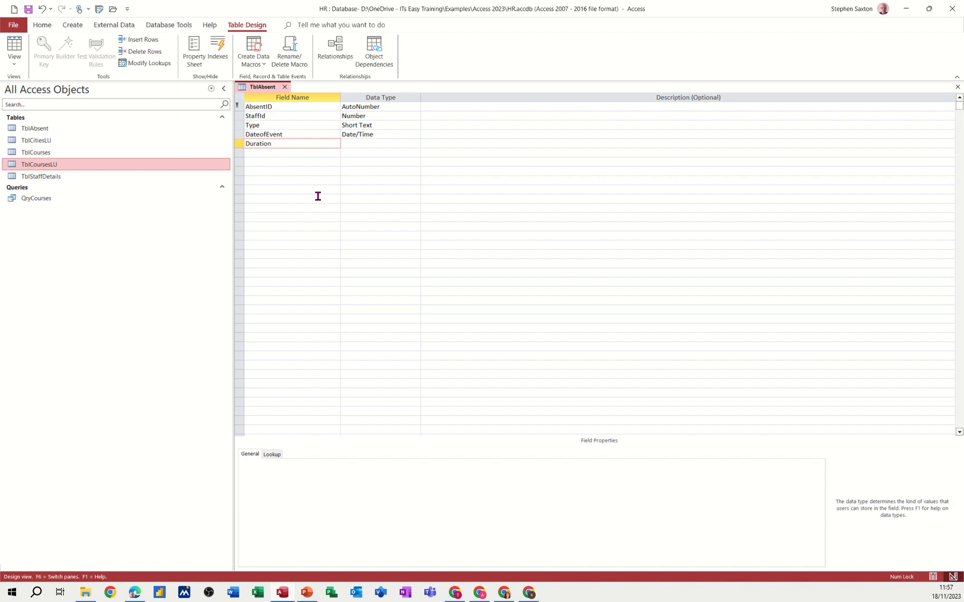
pyautogui.press('Tab')
pyautogui.write('n')
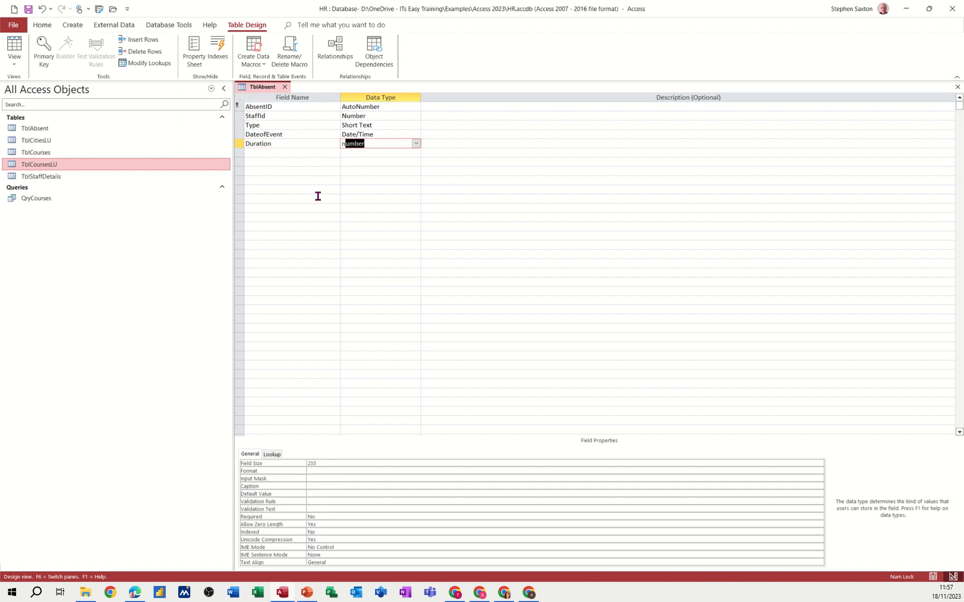
pyautogui.click(268, 153)
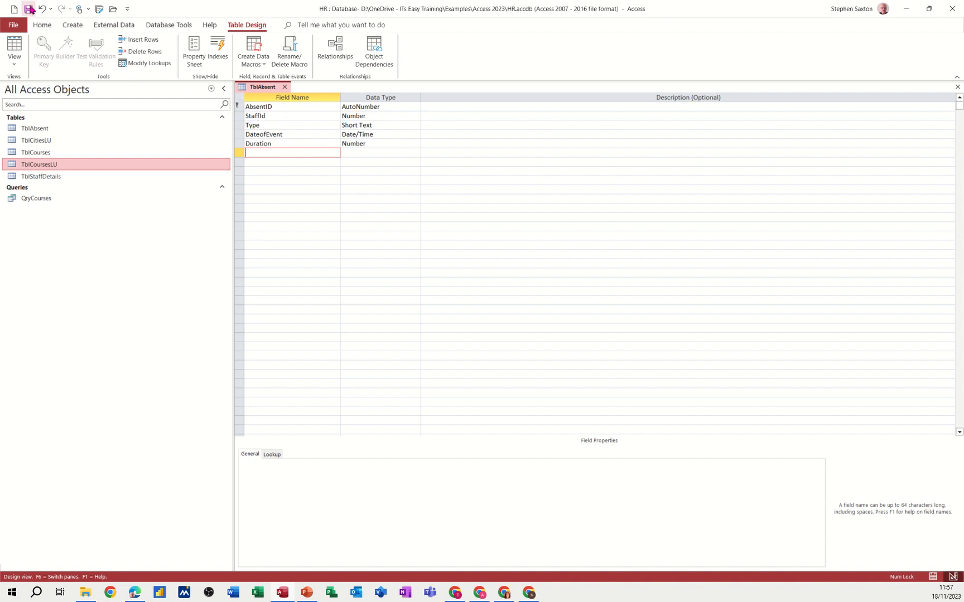
pyautogui.click(12, 40)
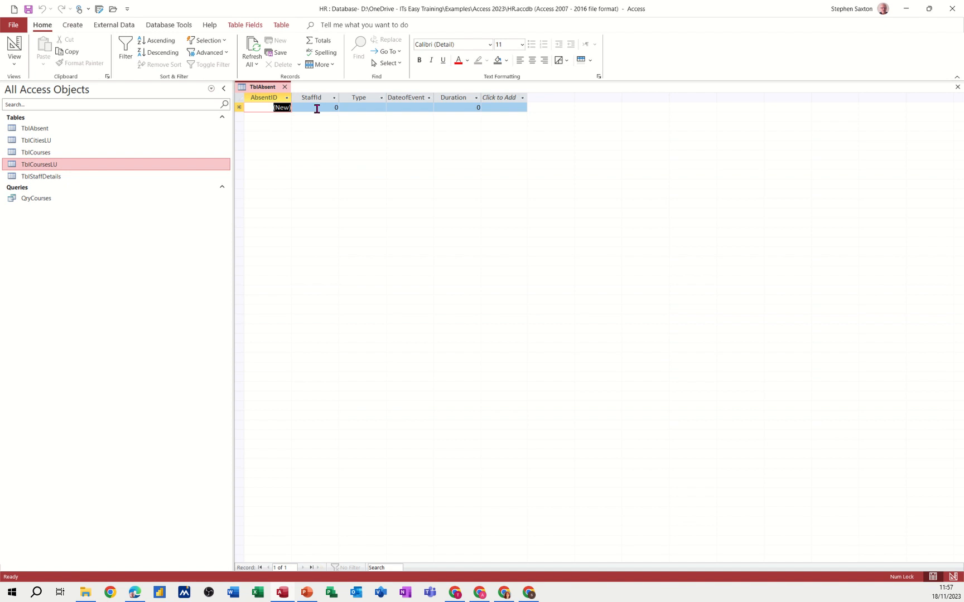
pyautogui.click(317, 108)
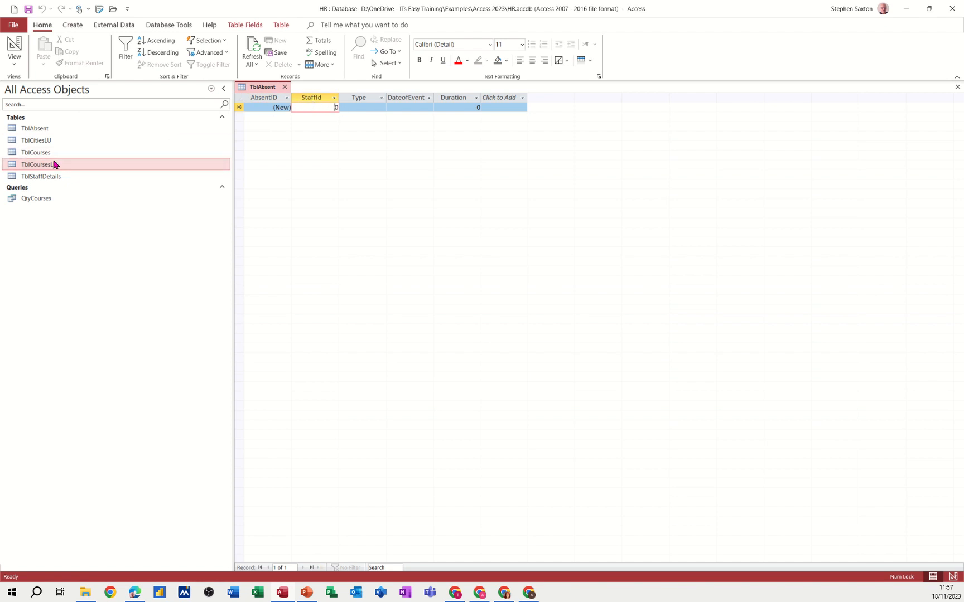
# Return to the table design and set the StaffId field's lookup display control to Combo Box
pyautogui.click(14, 46)
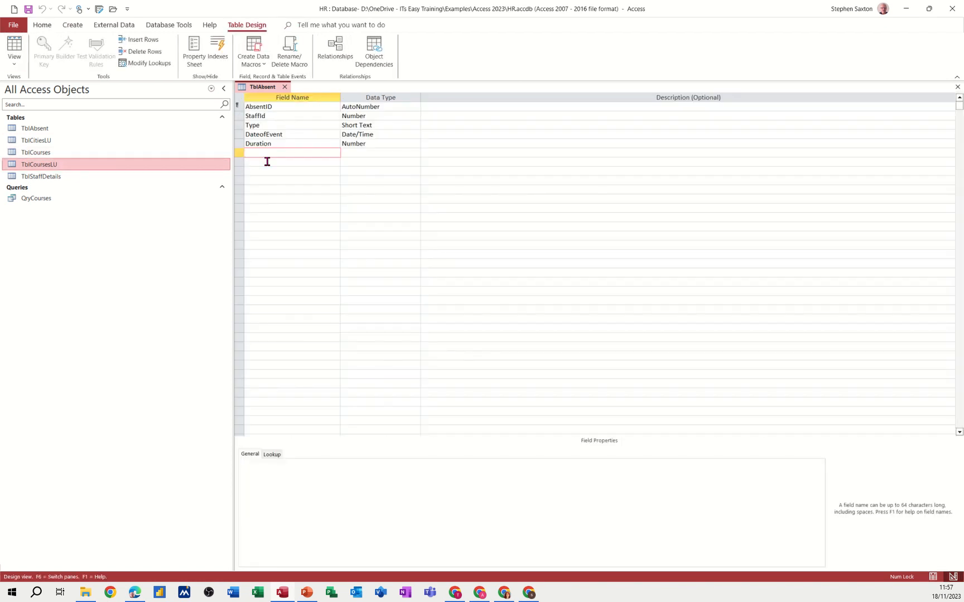
pyautogui.click(285, 117)
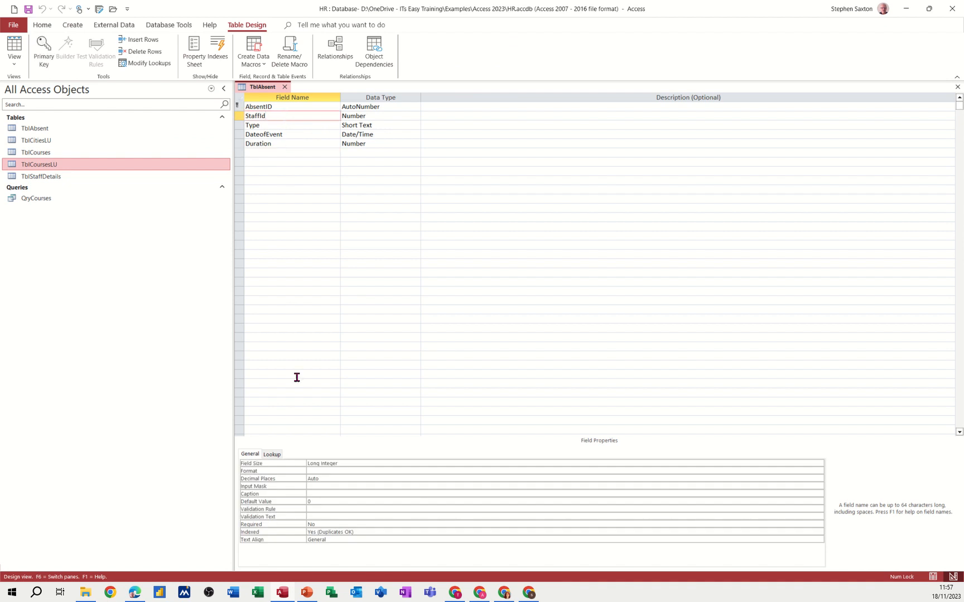
pyautogui.click(272, 454)
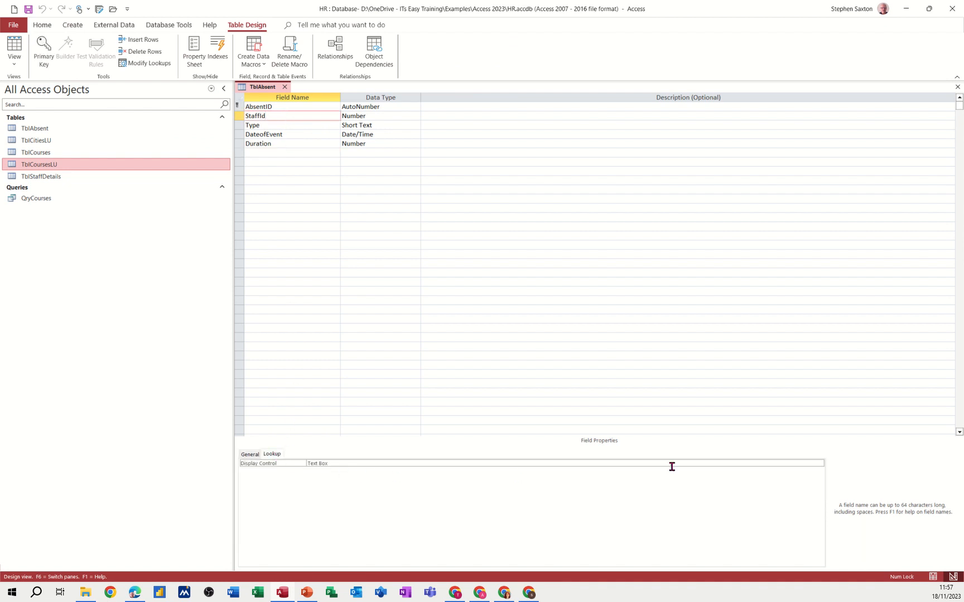
pyautogui.click(803, 464)
pyautogui.click(819, 464)
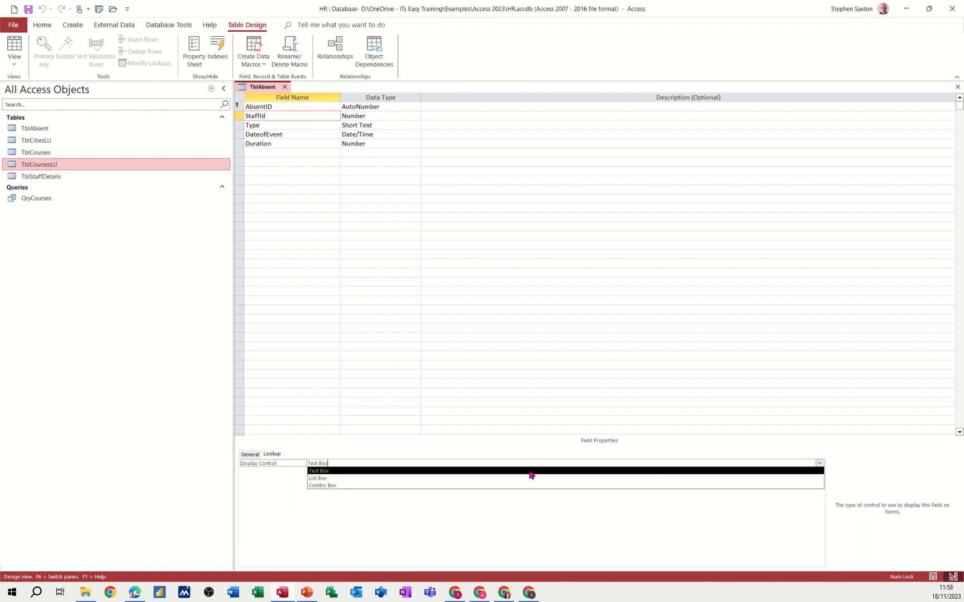
pyautogui.click(339, 485)
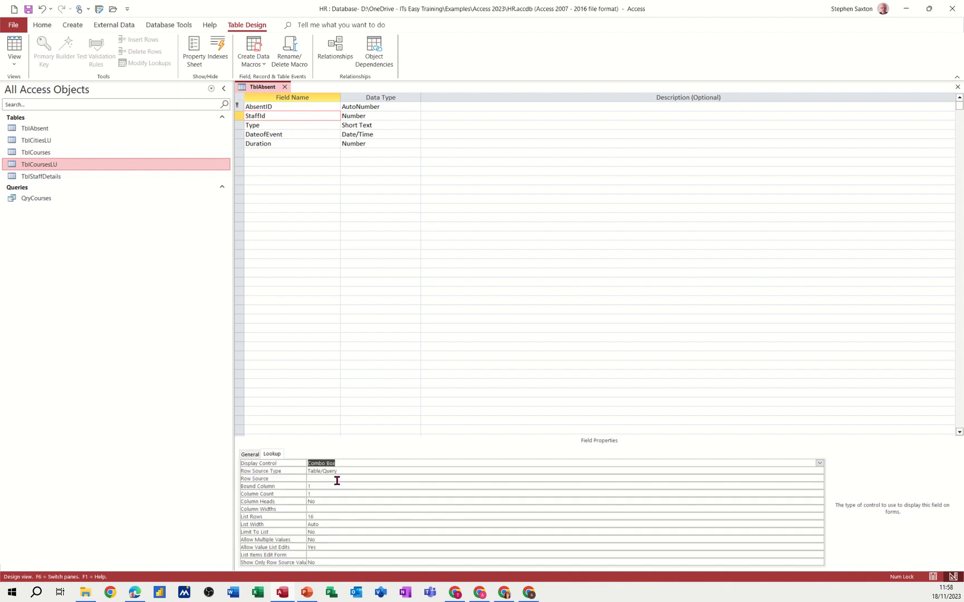
# Set the StaffId lookup's row source to TblStaffDetails and its column count to 4
pyautogui.click(334, 479)
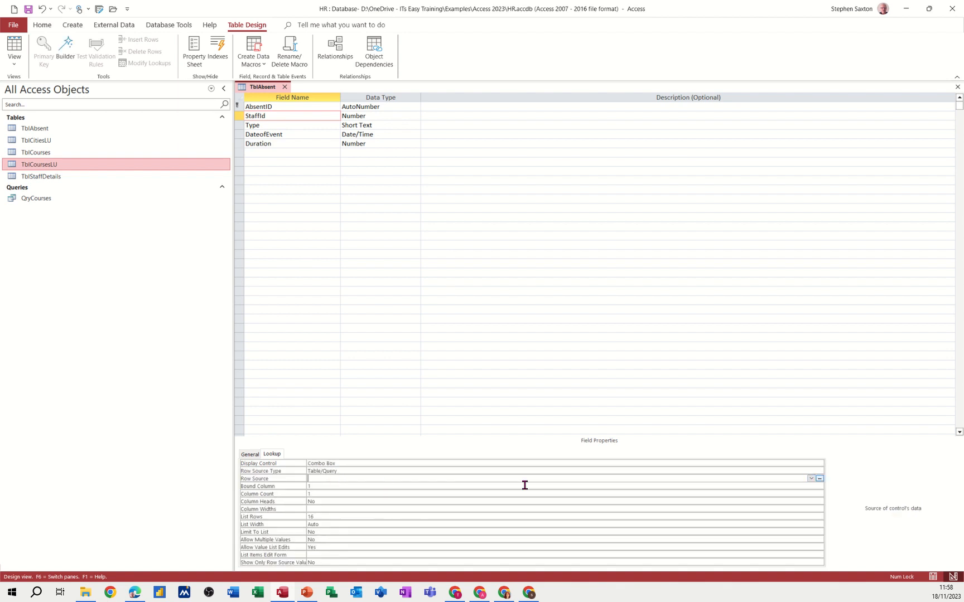
pyautogui.click(810, 479)
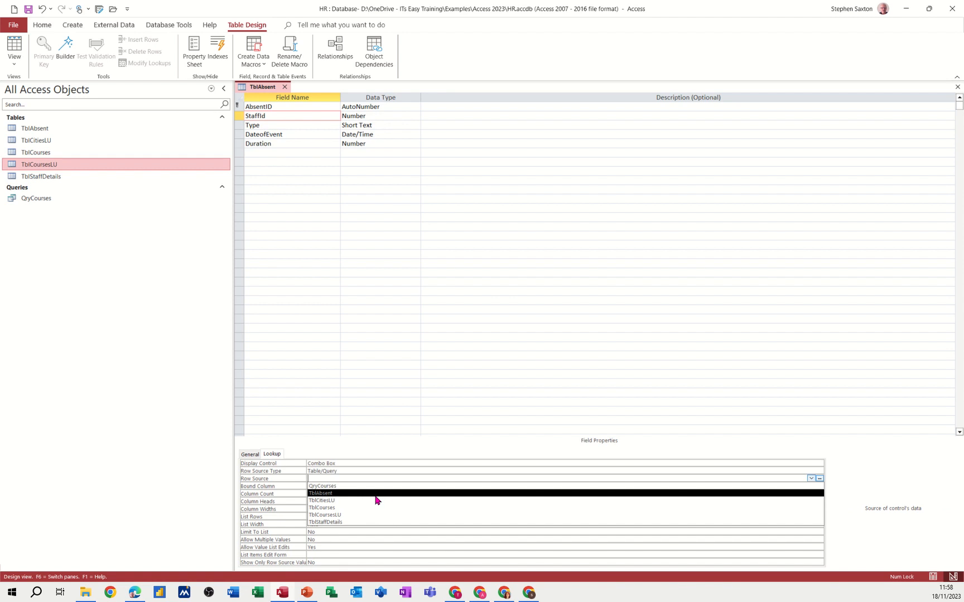
pyautogui.click(351, 523)
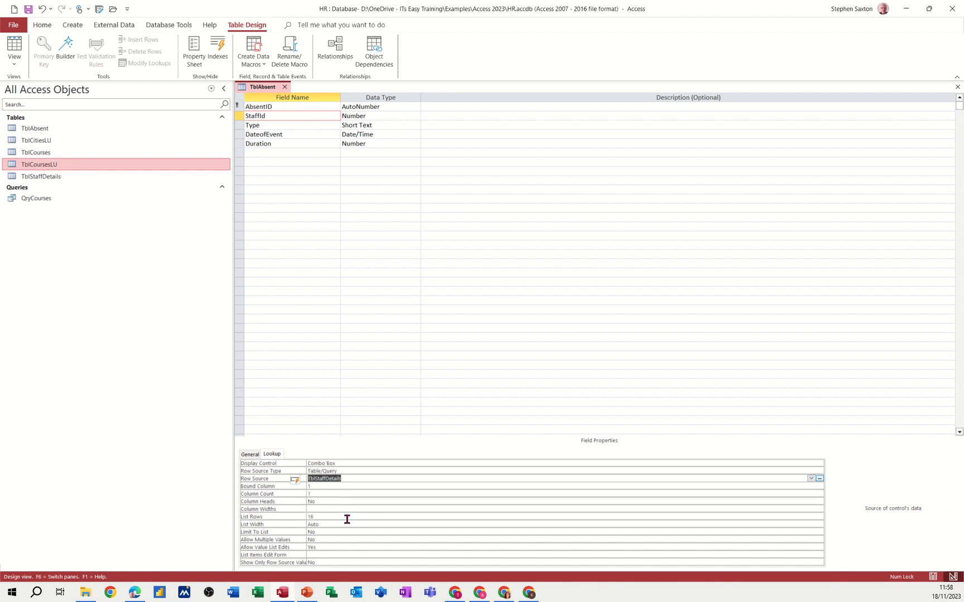
pyautogui.click(317, 494)
pyautogui.press('BackSpace')
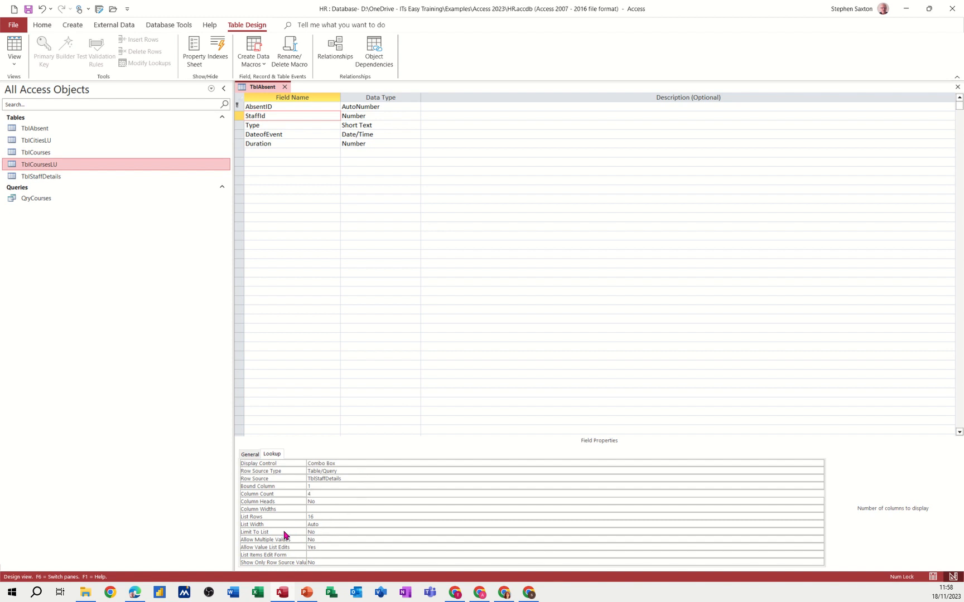
# Set the StaffId lookup's Limit To List to Yes, save the table and check the drop-down list in the datasheet
pyautogui.click(316, 531)
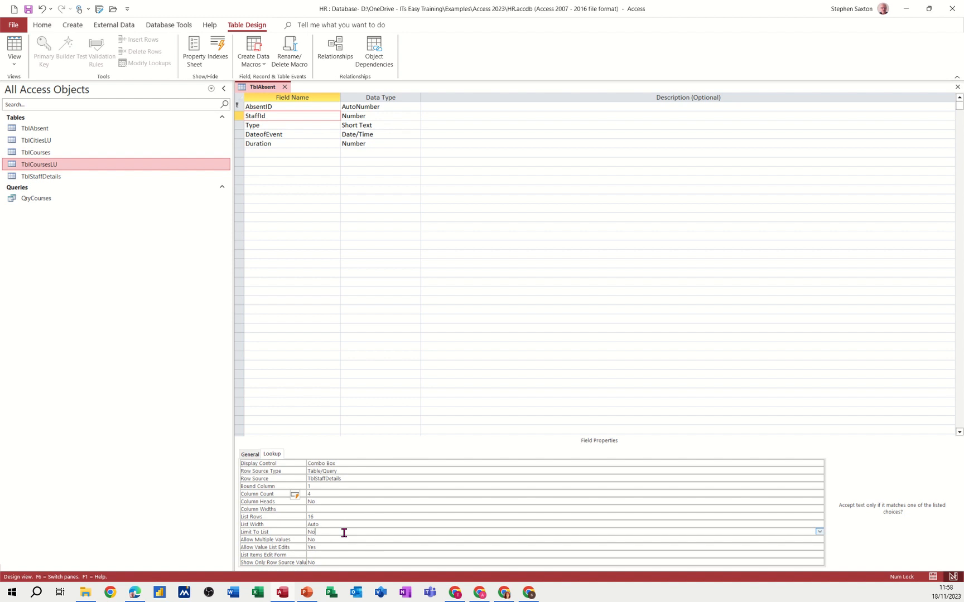
pyautogui.press('BackSpace')
pyautogui.press('BackSpace')
pyautogui.click(29, 11)
pyautogui.click(14, 49)
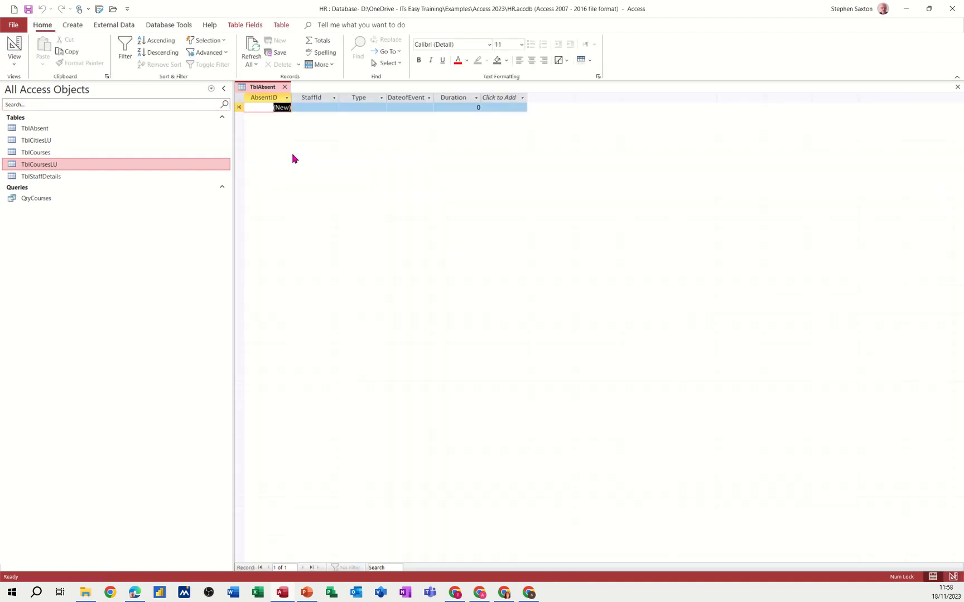
pyautogui.click(333, 108)
pyautogui.click(334, 107)
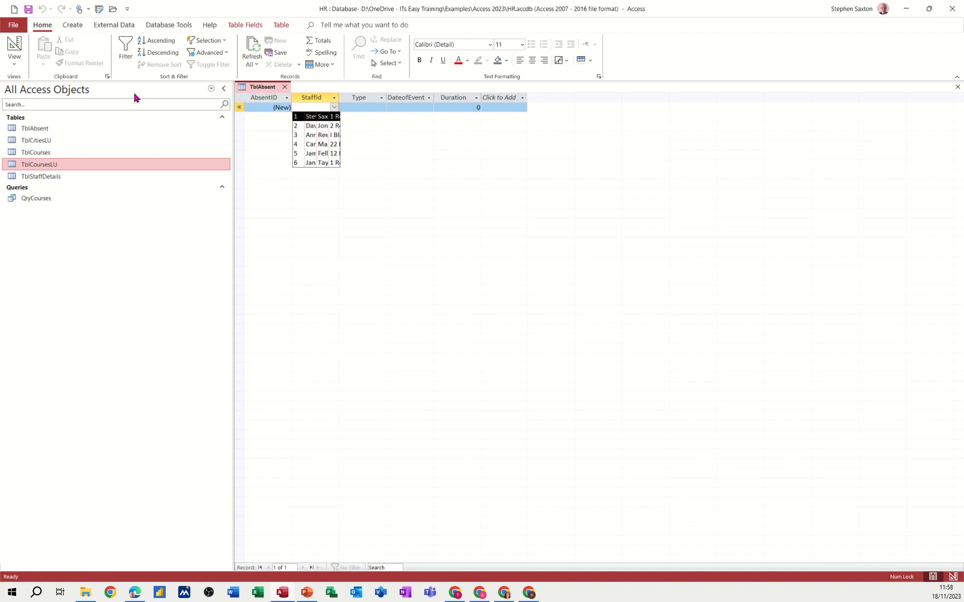
# Return to the table design and set the StaffId lookup's column widths to 2 cm
pyautogui.click(14, 49)
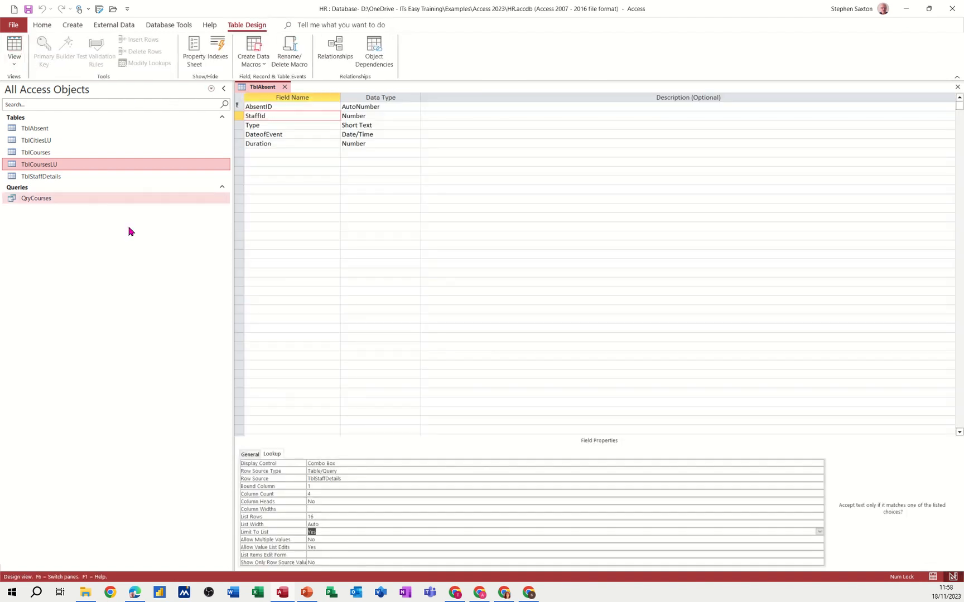
pyautogui.click(326, 509)
pyautogui.write('2')
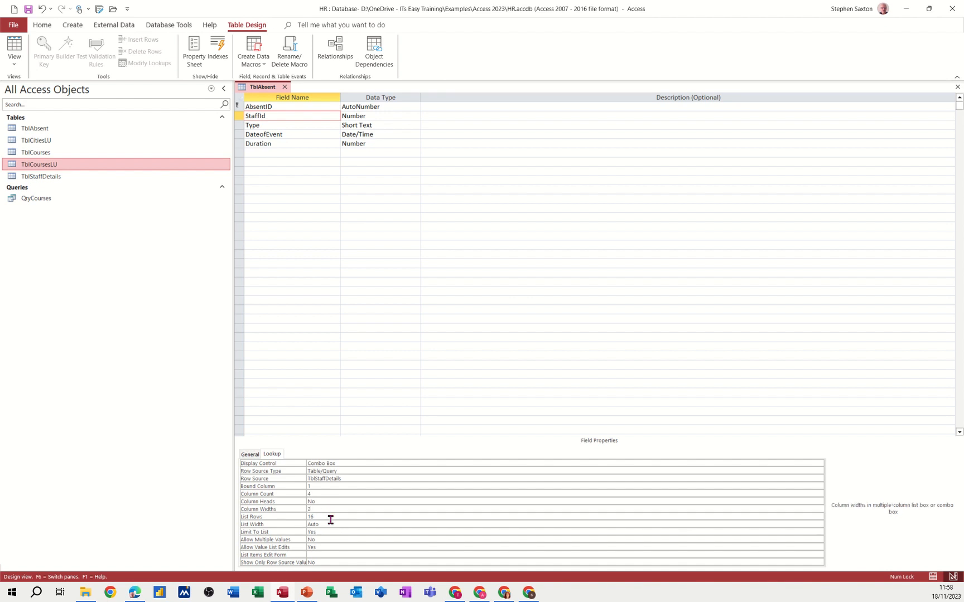
# Set the StaffId lookup's list width to 8 cm and check the drop-down list in the datasheet
pyautogui.click(332, 523)
pyautogui.moveTo(332, 522); pyautogui.dragTo(299, 520)
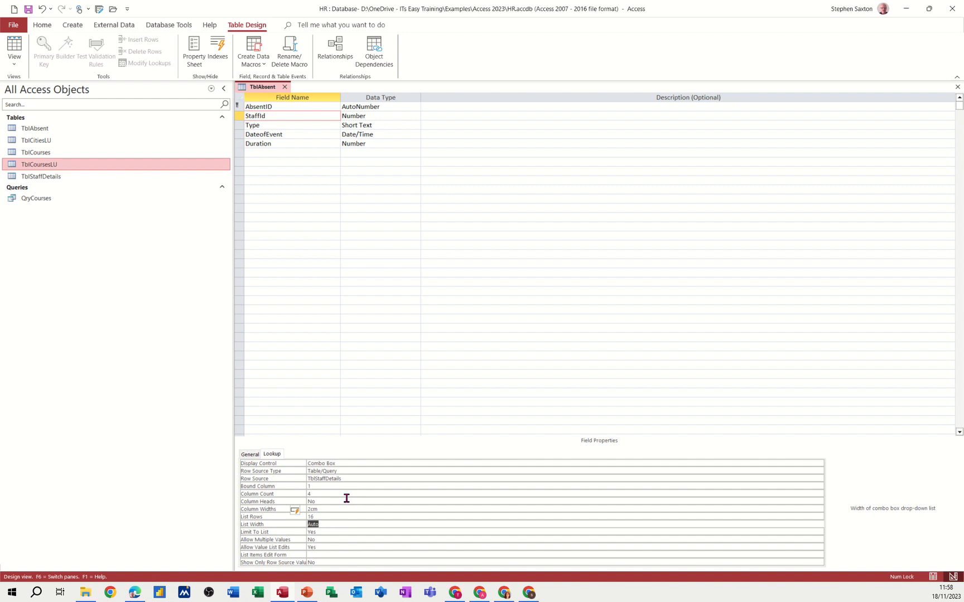
pyautogui.write('8')
pyautogui.click(14, 45)
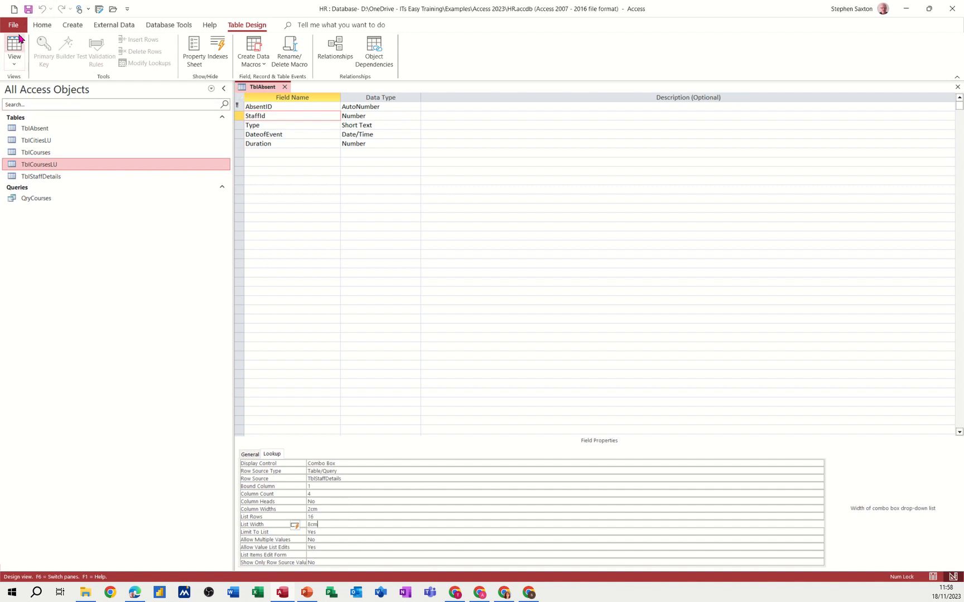
pyautogui.click(316, 108)
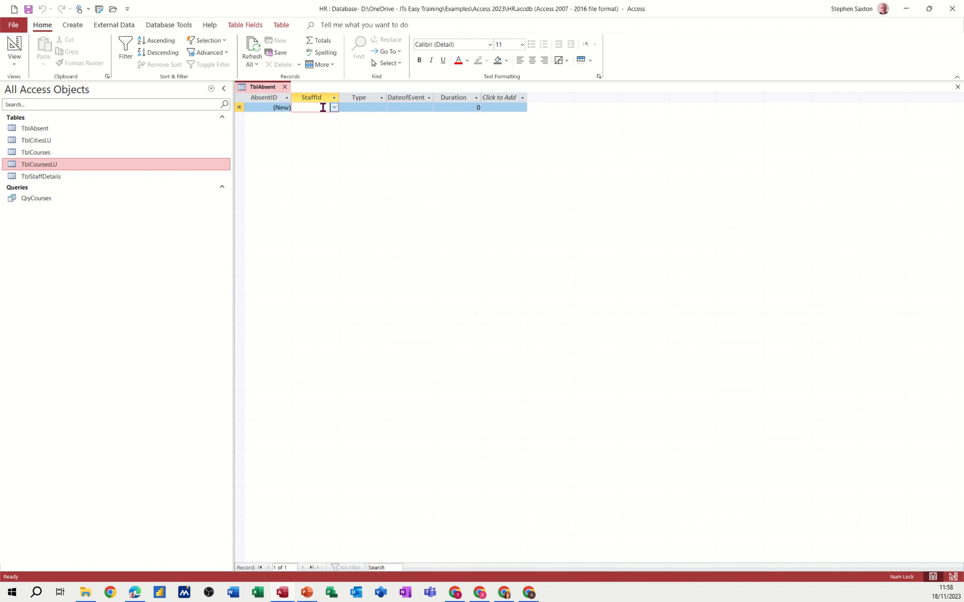
pyautogui.click(332, 108)
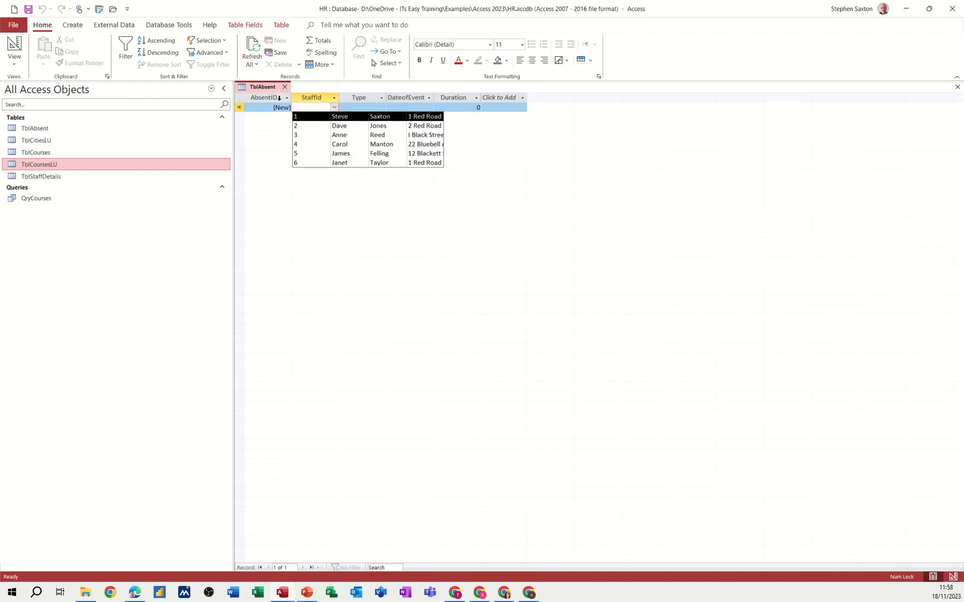
# Set the StaffId lookup's list width to 10 cm, save the table and check the drop-down list in the datasheet
pyautogui.click(13, 44)
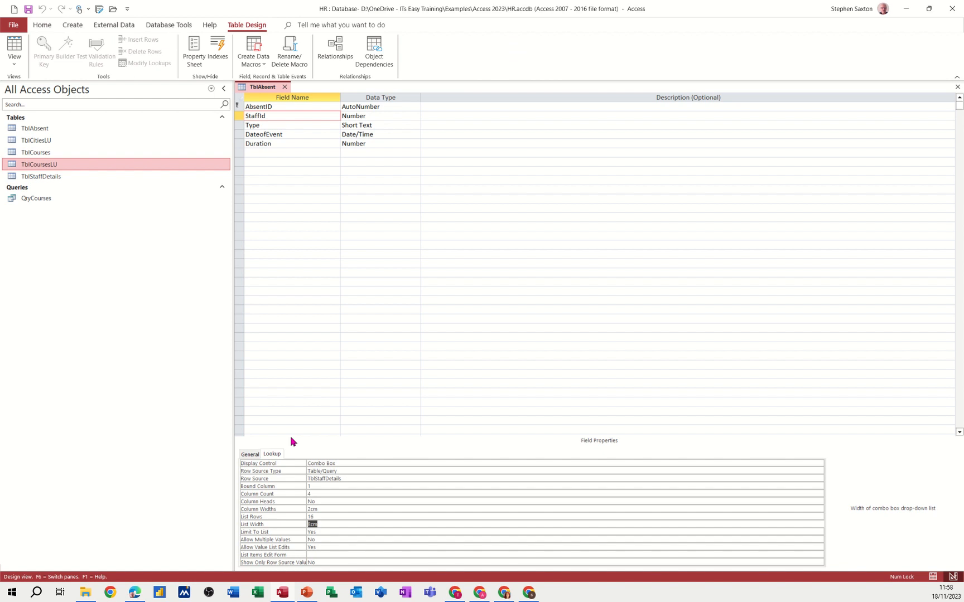
pyautogui.write('10')
pyautogui.click(28, 10)
pyautogui.click(14, 46)
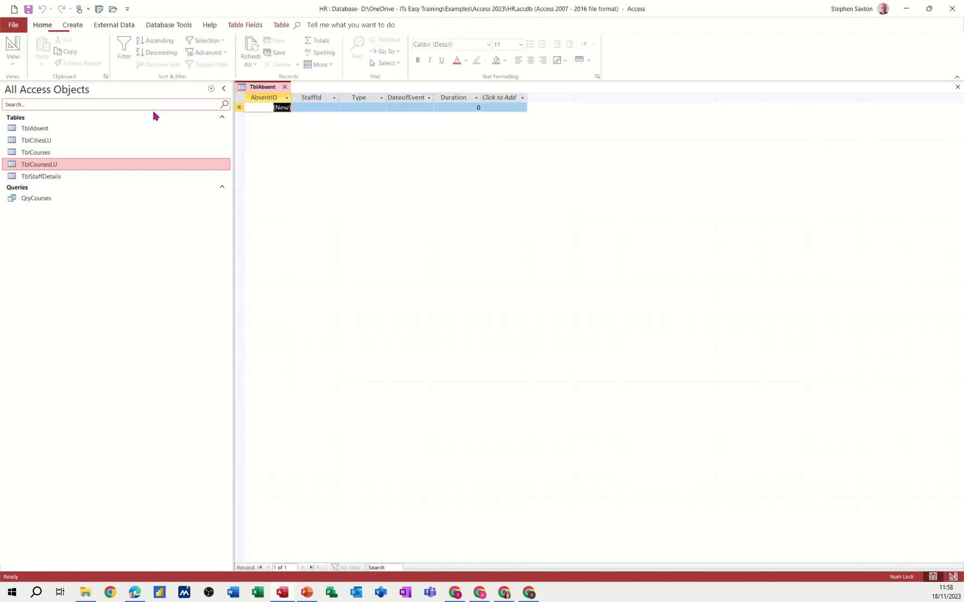
pyautogui.click(314, 108)
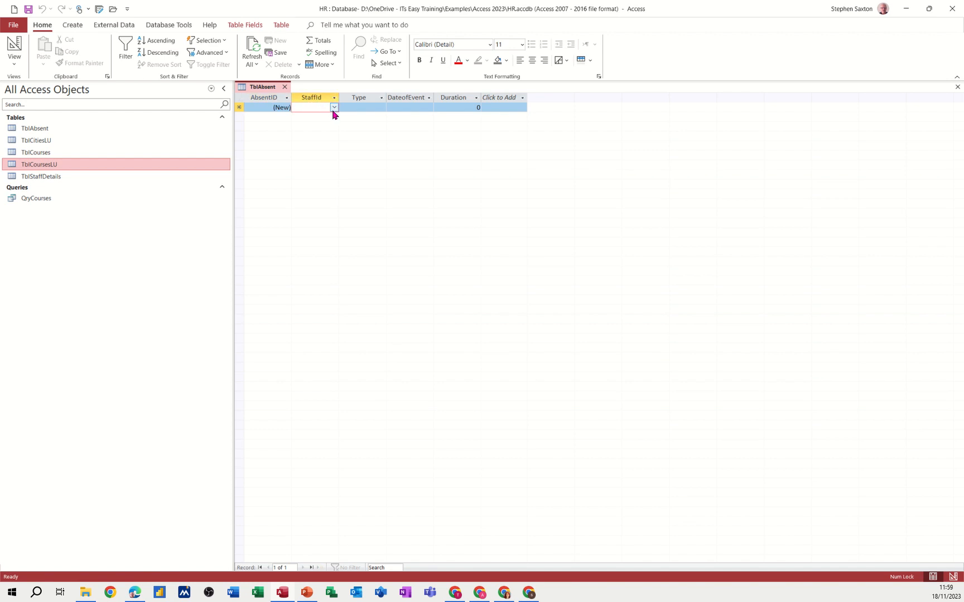
pyautogui.click(333, 107)
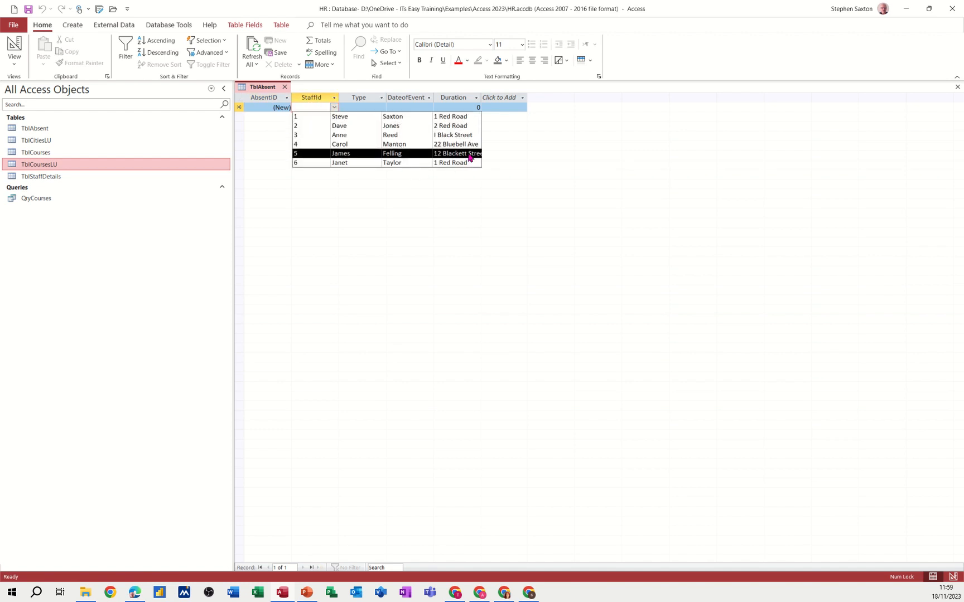
# Enter the first absence record with StaffId 1, type Sick, date 18/11/2023 and duration 1
pyautogui.click(313, 120)
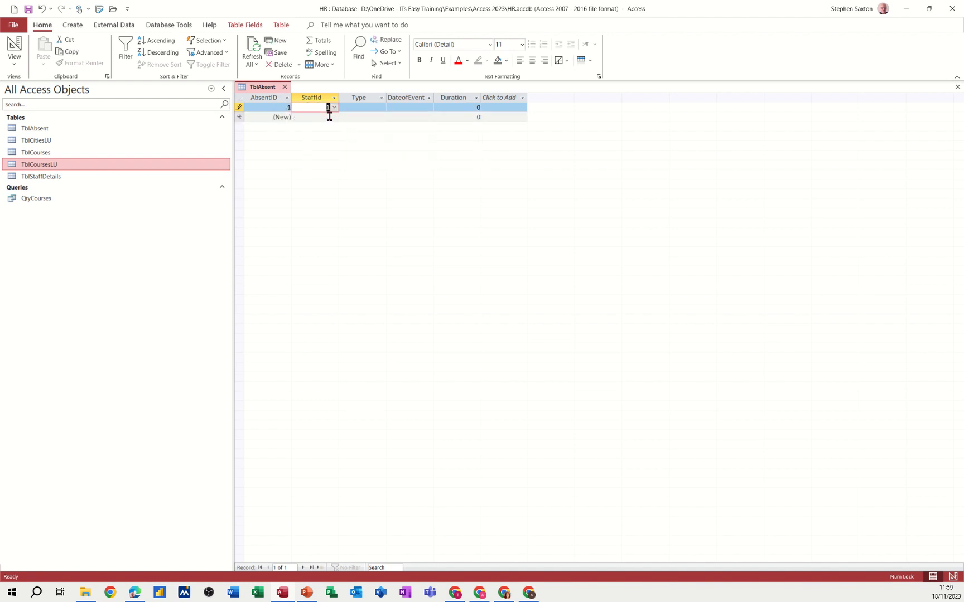
pyautogui.click(366, 108)
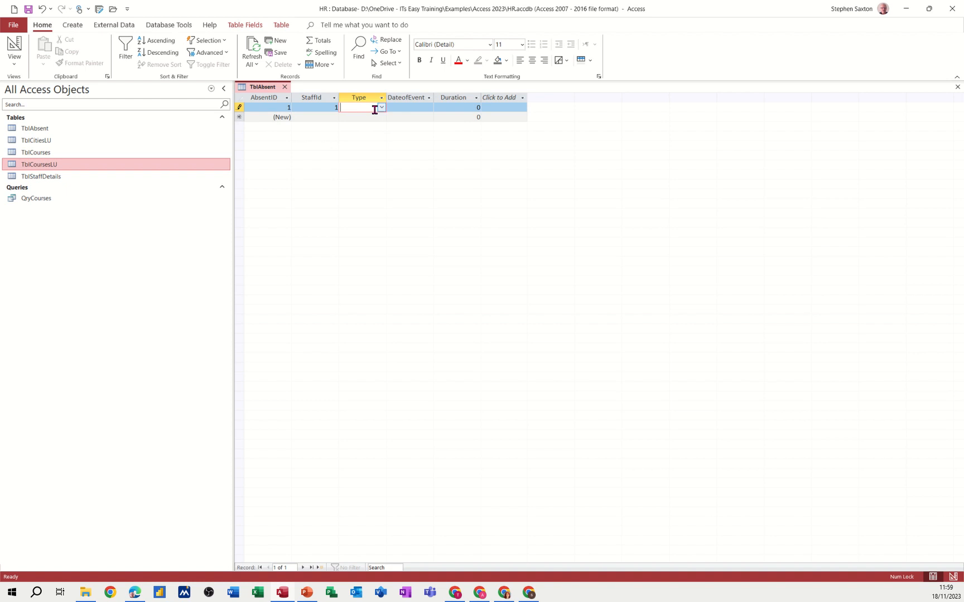
pyautogui.click(381, 109)
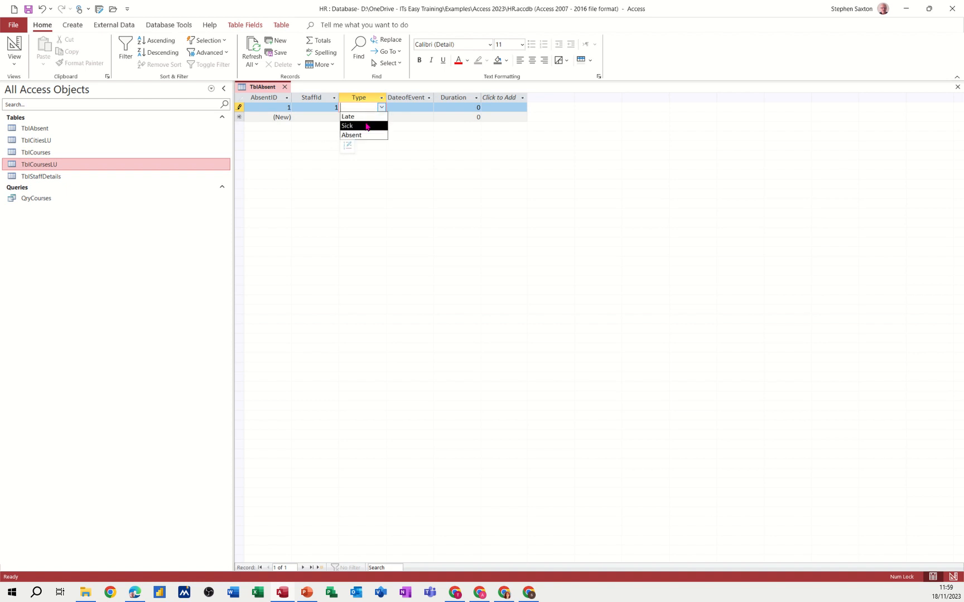
pyautogui.click(376, 125)
pyautogui.click(394, 107)
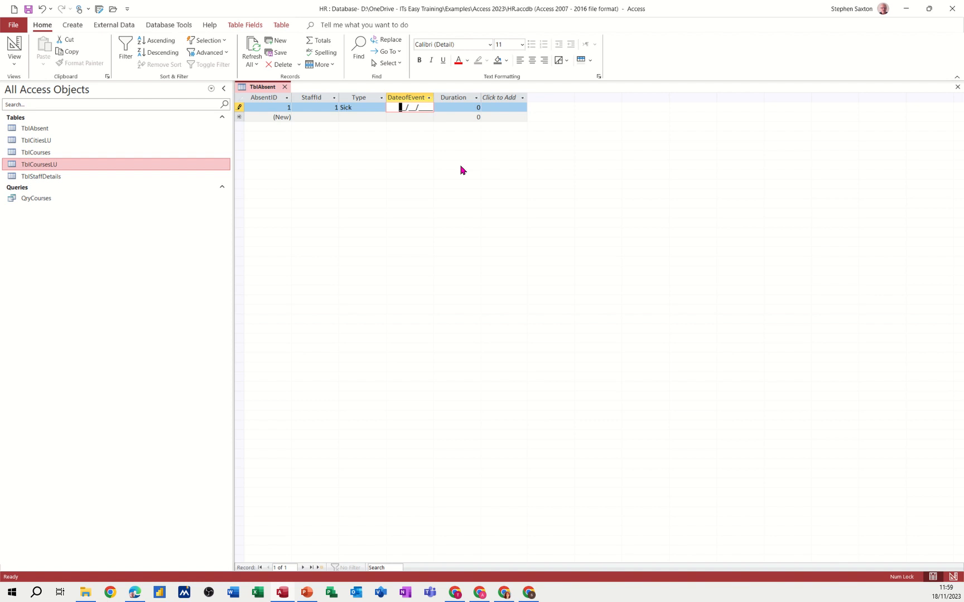
pyautogui.hotkey('ctrl', ';')
pyautogui.click(479, 107)
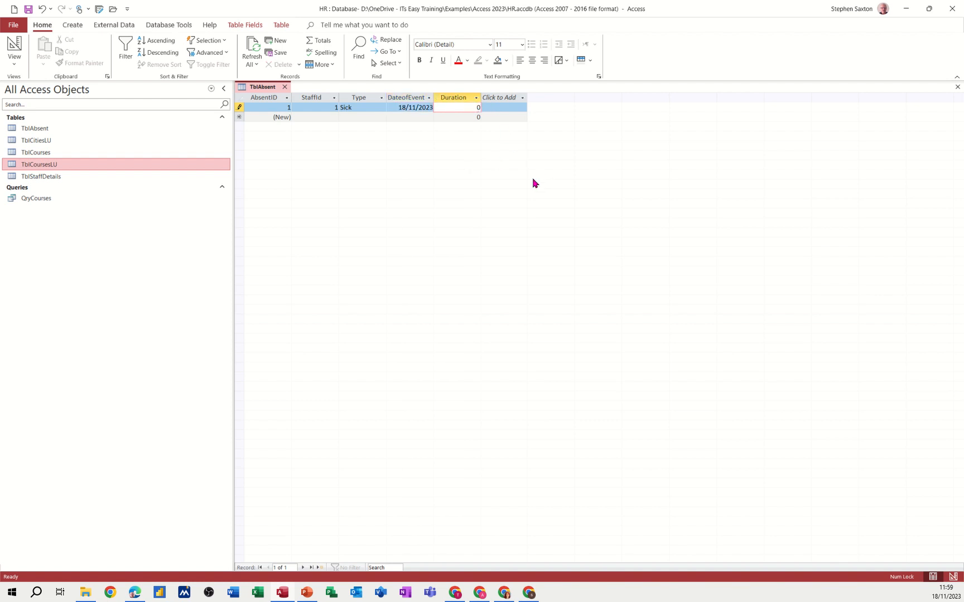
pyautogui.press('BackSpace')
pyautogui.write('1')
# Enter a second absence record with StaffId 2, type Absent, date 18/11/2023 and duration 1
pyautogui.click(326, 117)
pyautogui.click(335, 117)
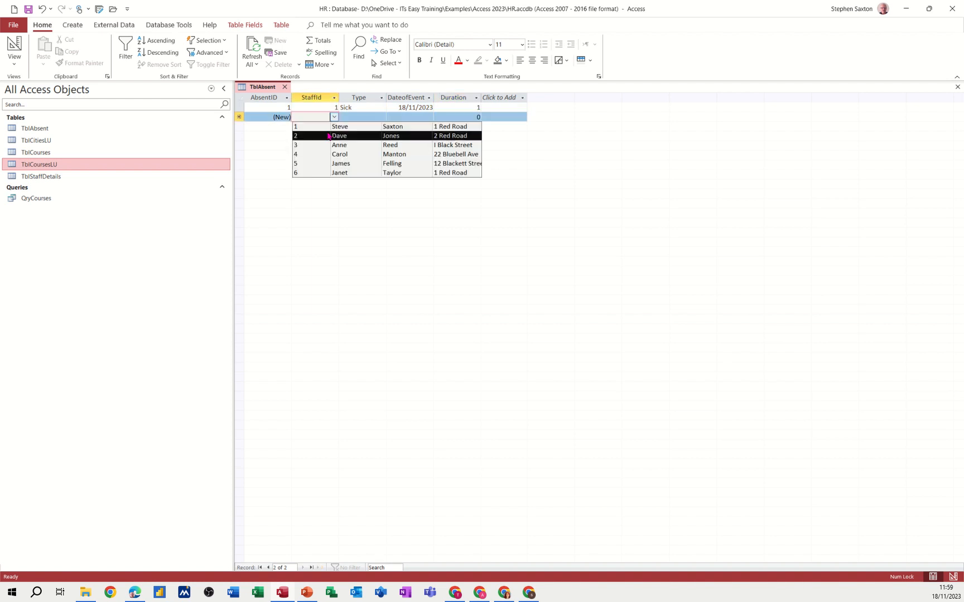
pyautogui.click(328, 135)
pyautogui.click(357, 119)
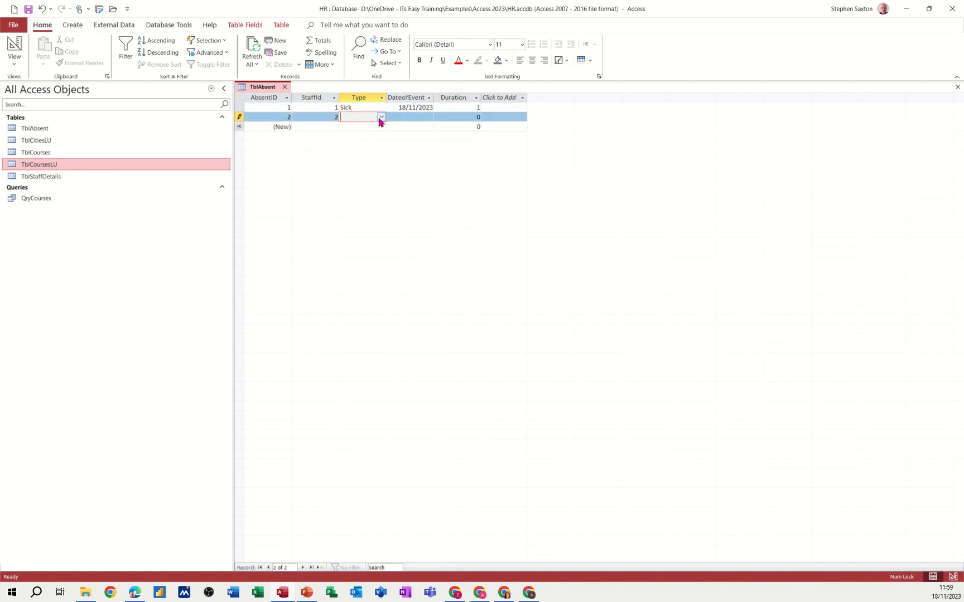
pyautogui.click(381, 117)
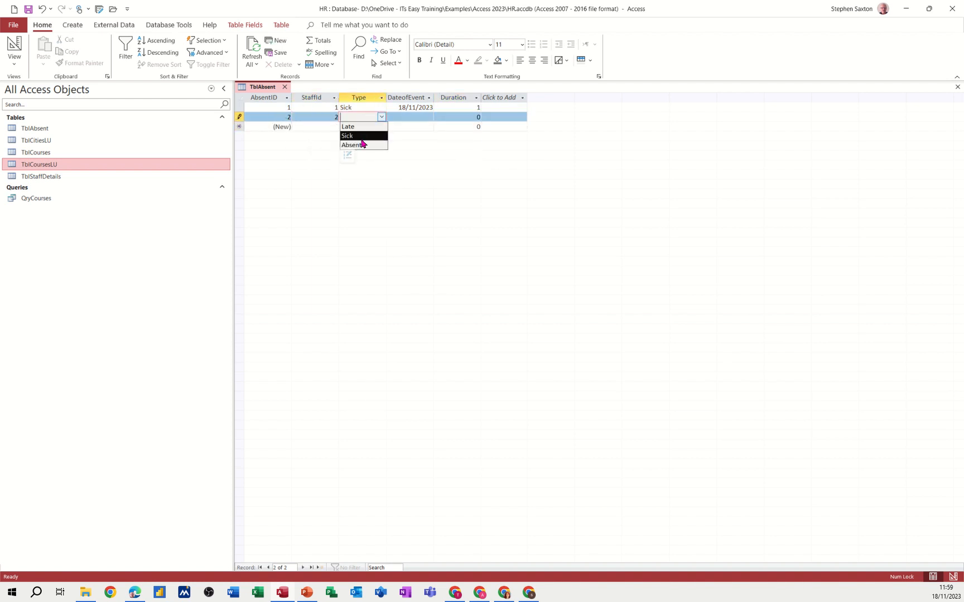
pyautogui.click(362, 145)
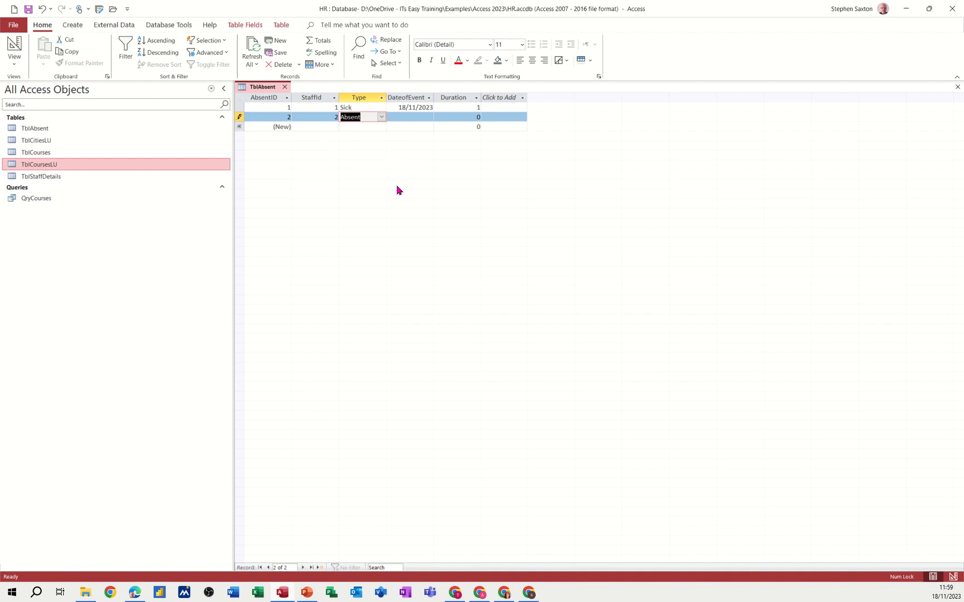
pyautogui.press('Tab')
pyautogui.hotkey('ctrl', ';')
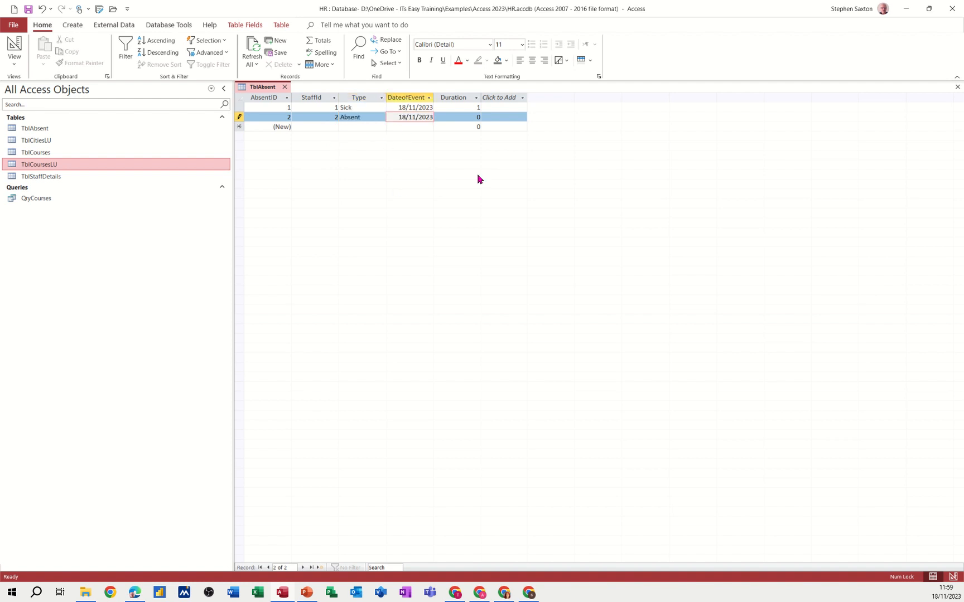
pyautogui.click(475, 118)
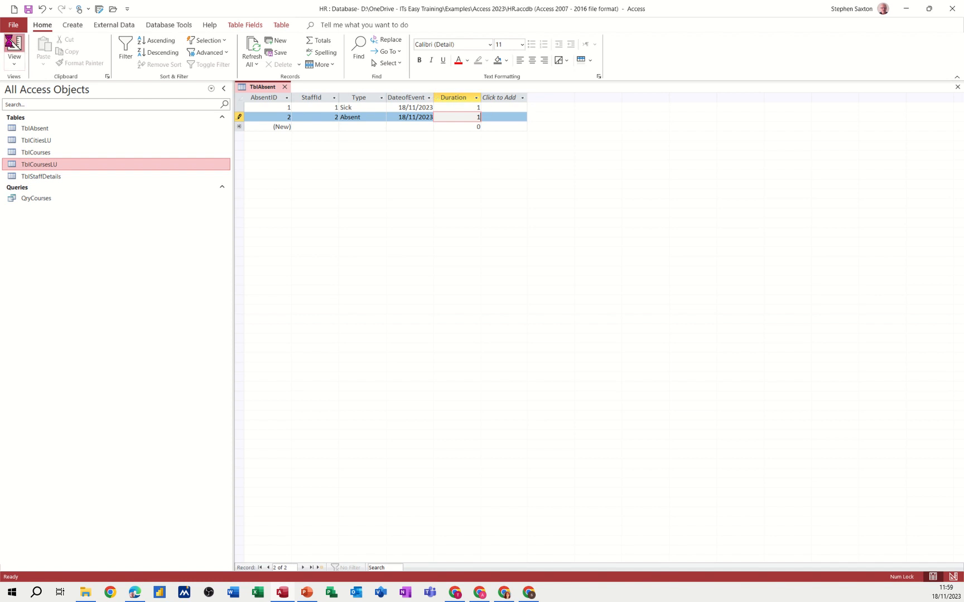
# Return to the table design and rename the DateofEvent field as StartDateofEvent
pyautogui.click(14, 43)
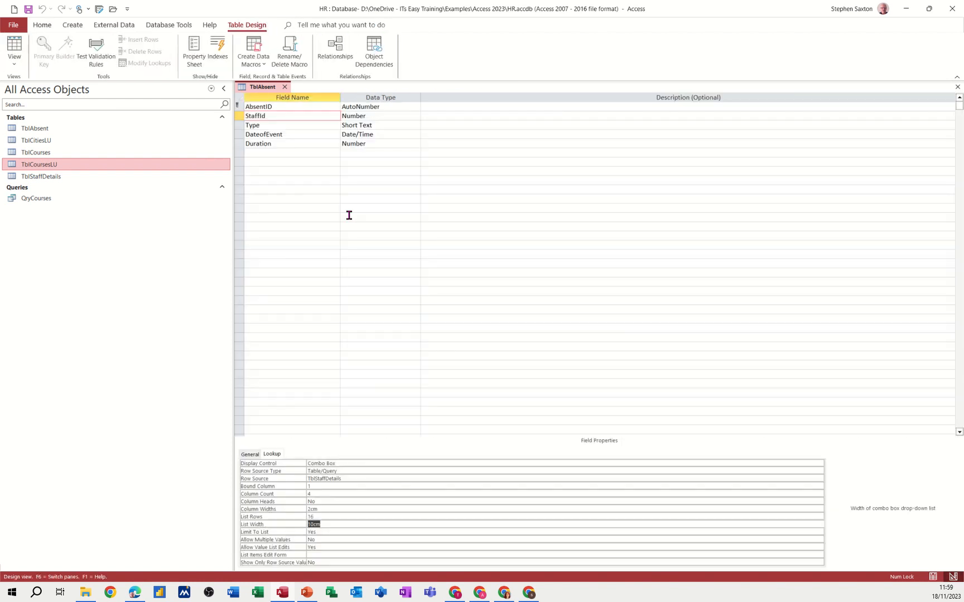
pyautogui.click(246, 134)
pyautogui.write('S')
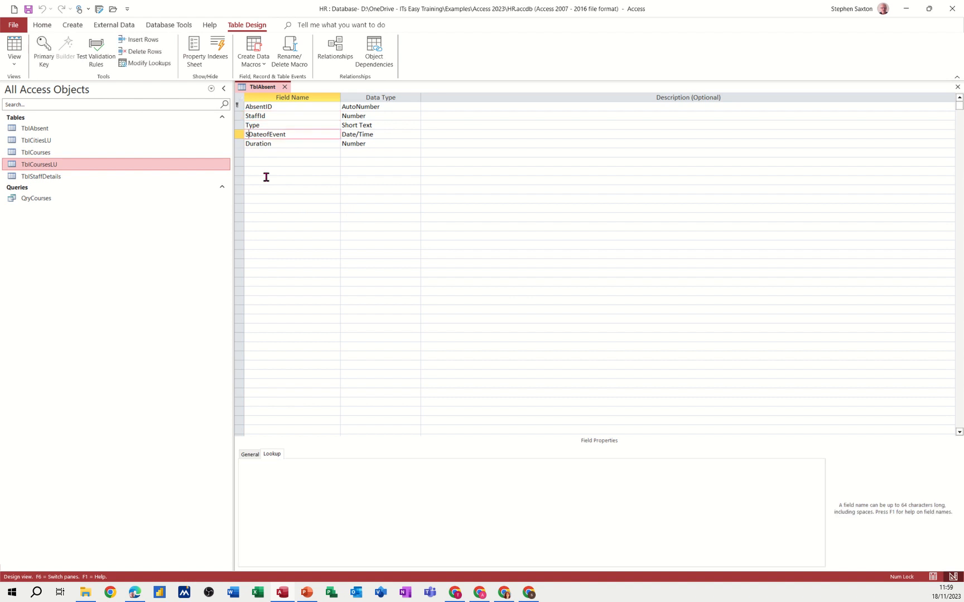
pyautogui.write('tart')
# Insert a Date/Time field named EndDateofEvent directly above the Duration field
pyautogui.click(238, 144)
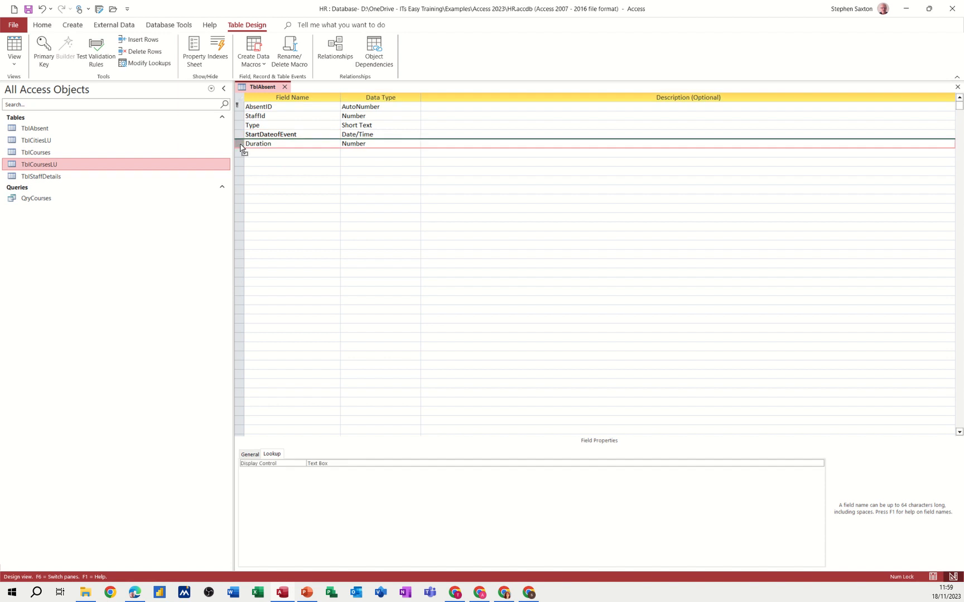
pyautogui.press('Insert')
pyautogui.click(258, 141)
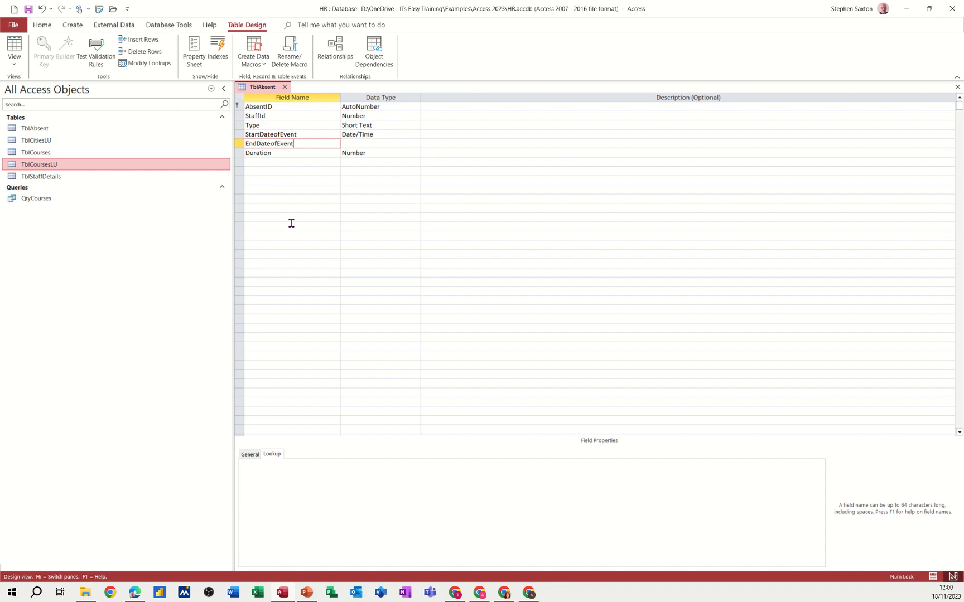
pyautogui.press('Tab')
pyautogui.write('d')
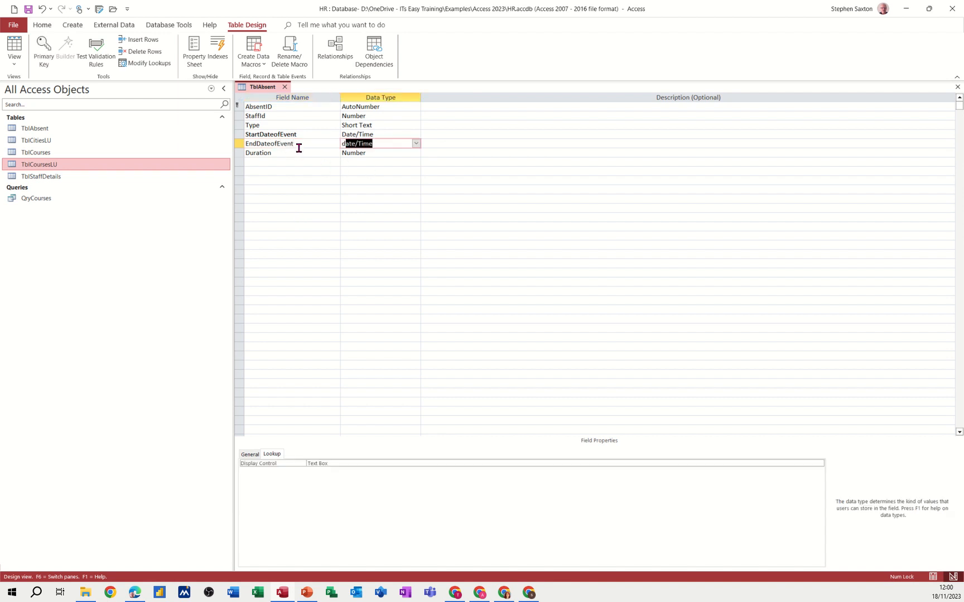
pyautogui.click(293, 144)
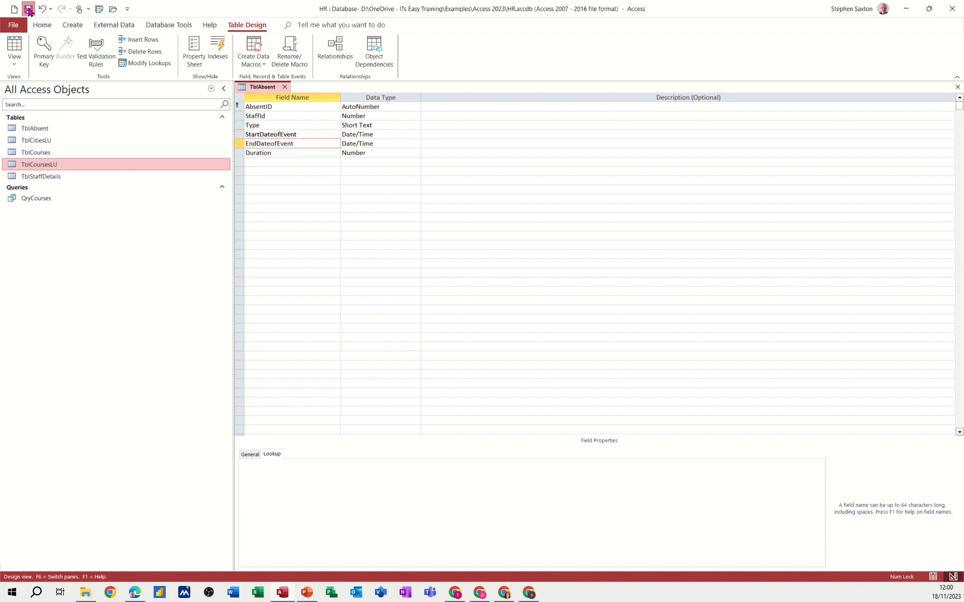
# Give the EndDateofEvent field a Short Date input mask using the Input Mask Wizard and save the table
pyautogui.click(379, 144)
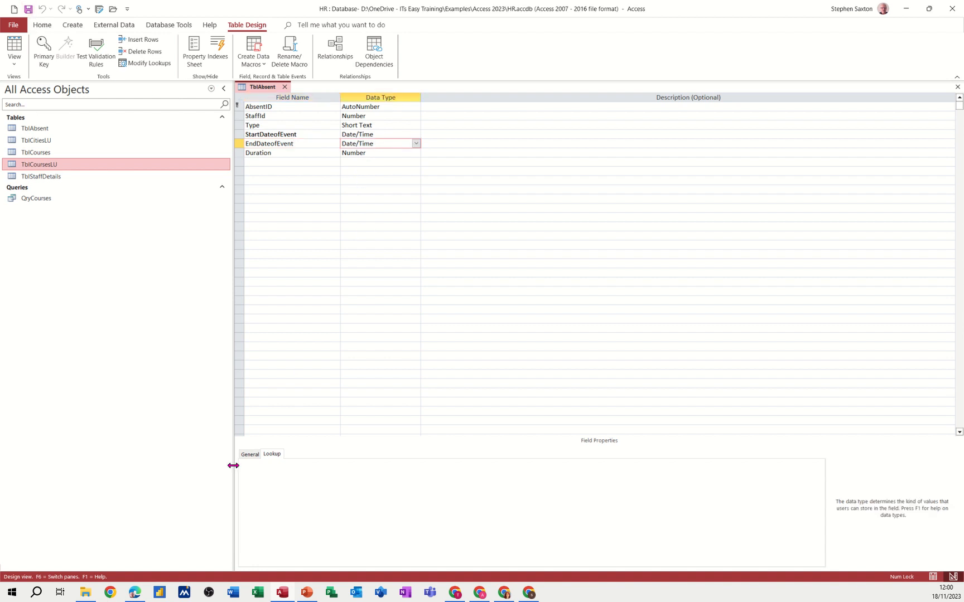
pyautogui.click(249, 454)
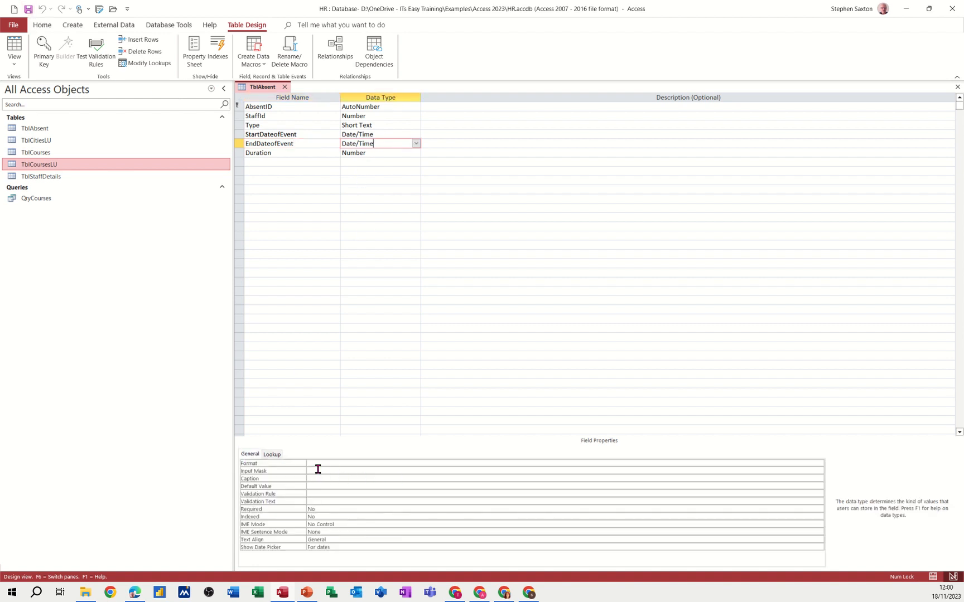
pyautogui.click(318, 471)
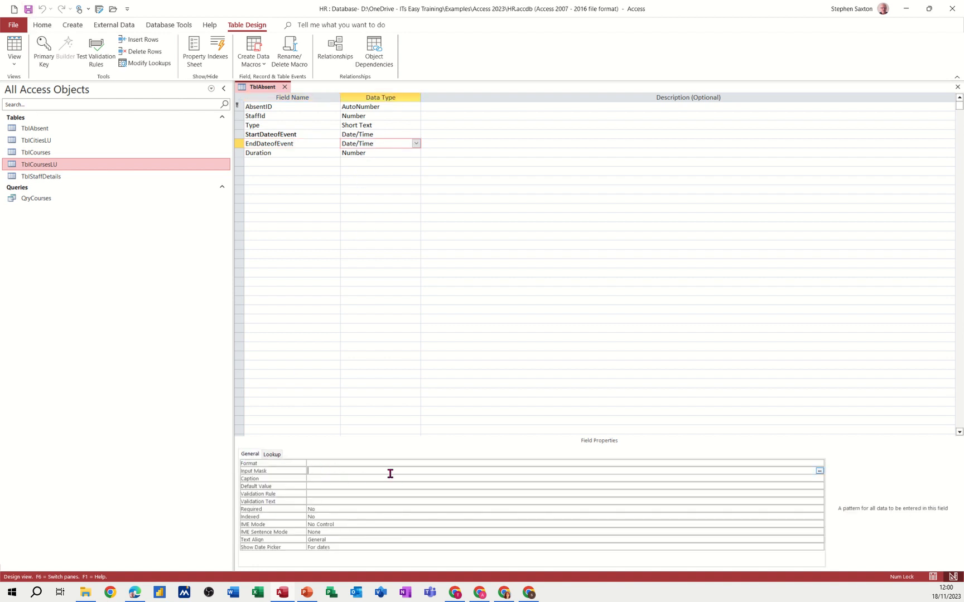
pyautogui.click(819, 471)
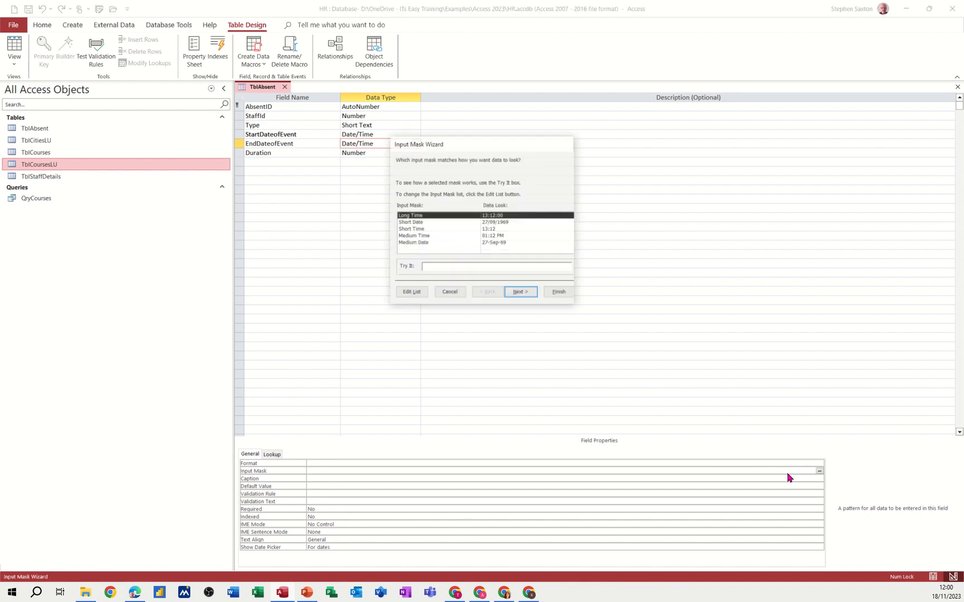
pyautogui.click(410, 222)
pyautogui.click(558, 294)
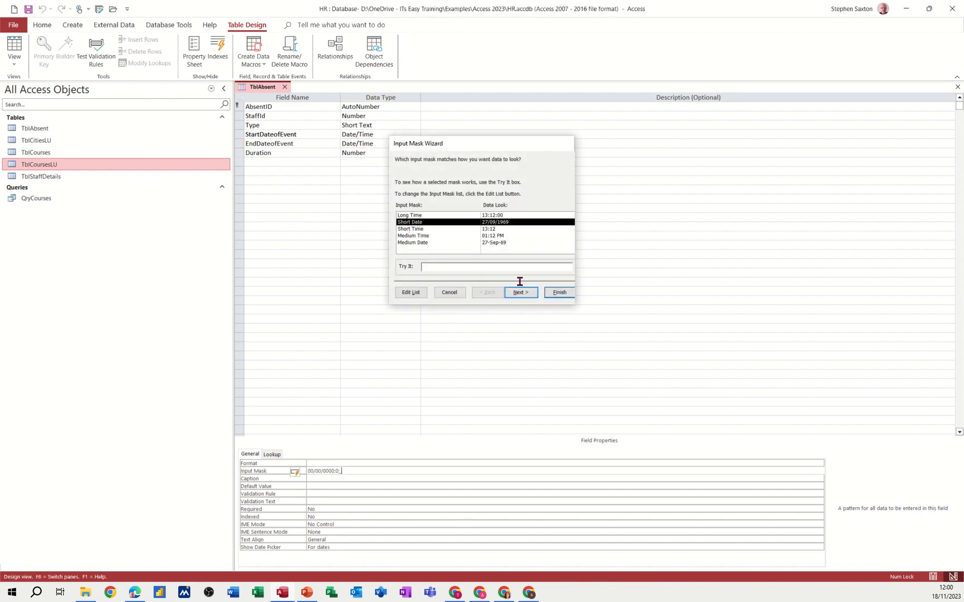
pyautogui.click(28, 10)
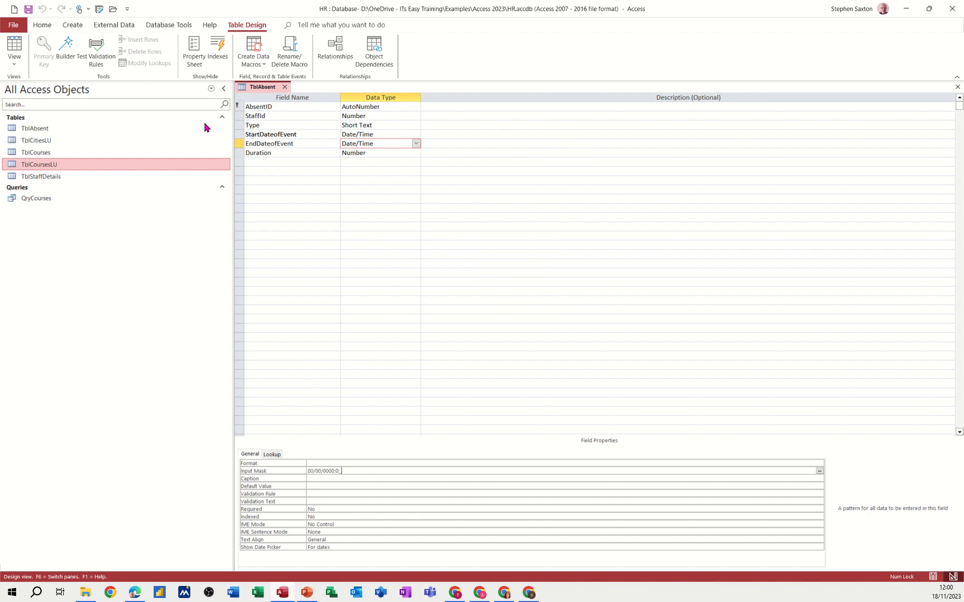
# Try to change the Duration field's data type to Calculated
pyautogui.click(281, 152)
pyautogui.click(380, 153)
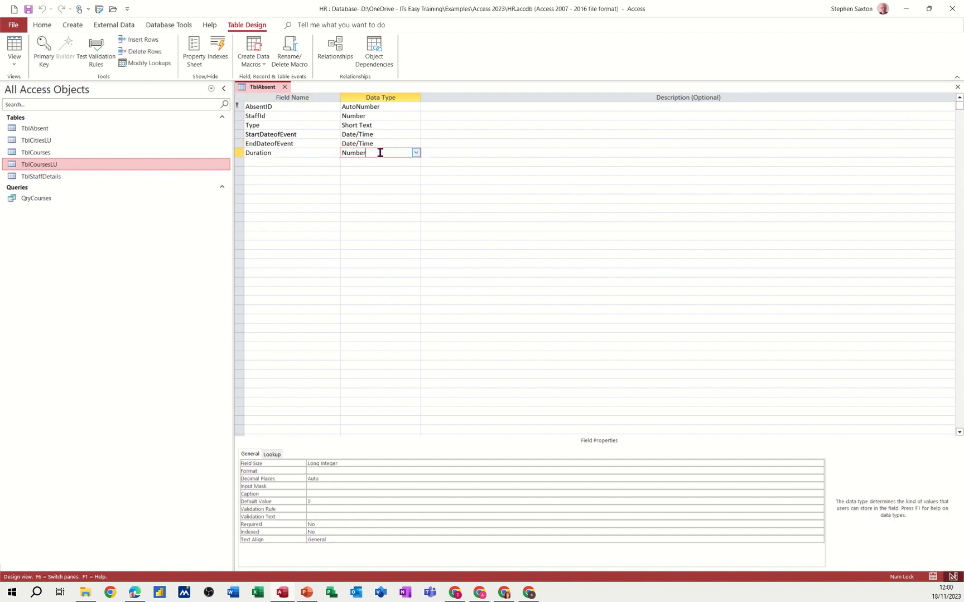
pyautogui.click(336, 152)
pyautogui.write('calculated')
pyautogui.press('Return')
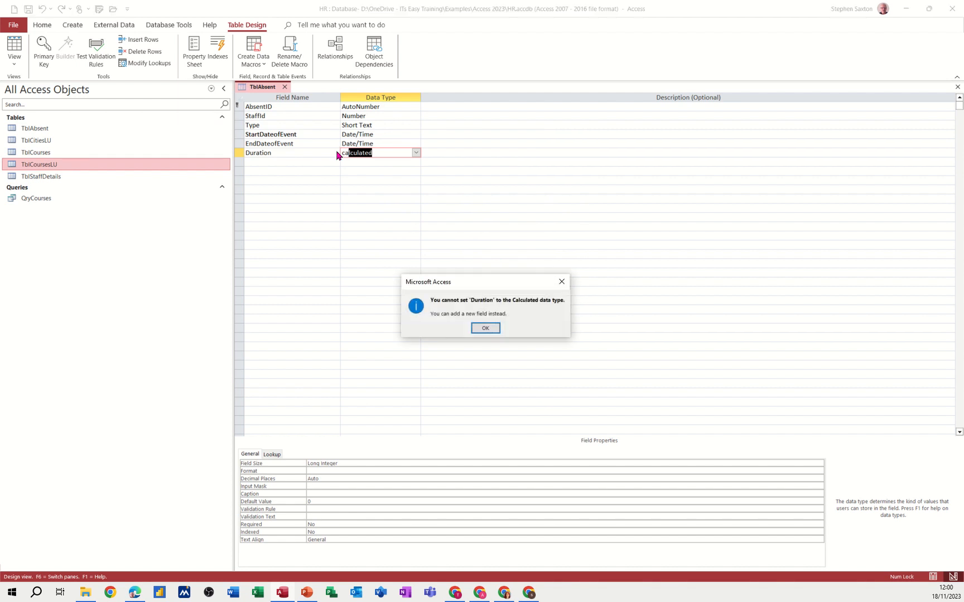
pyautogui.click(484, 329)
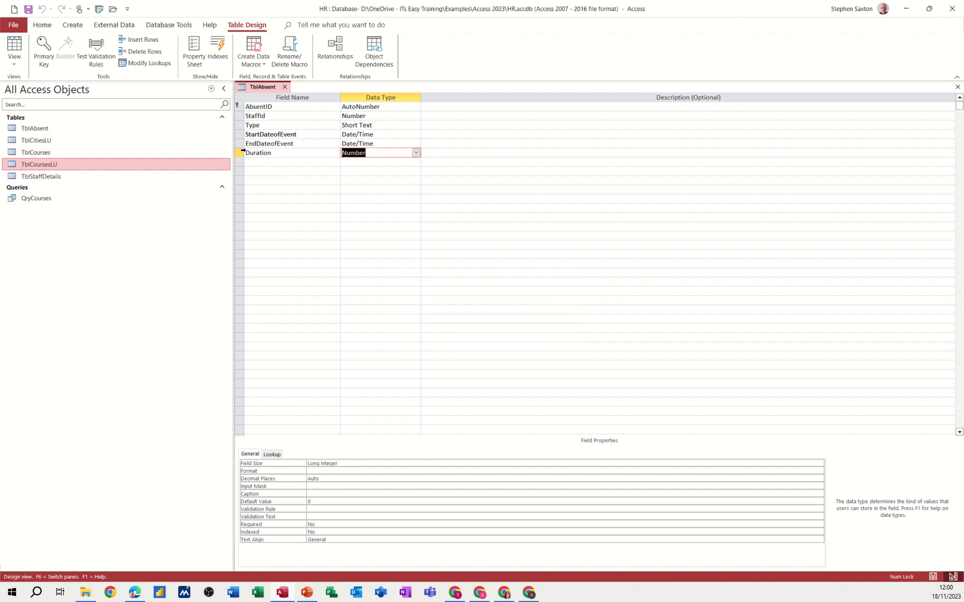
# Permanently delete the Duration field from the table design
pyautogui.click(241, 152)
pyautogui.press('Delete')
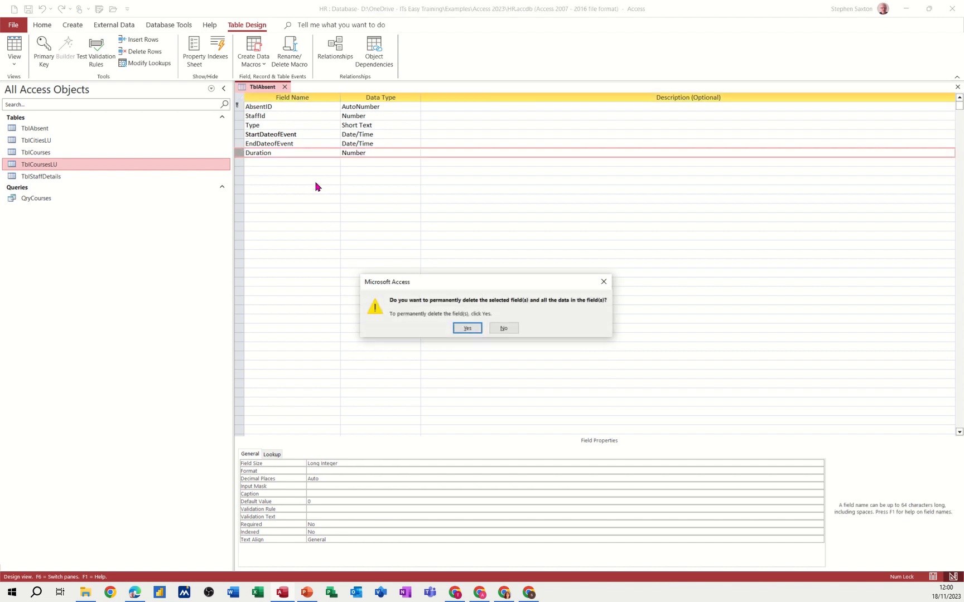
pyautogui.click(461, 330)
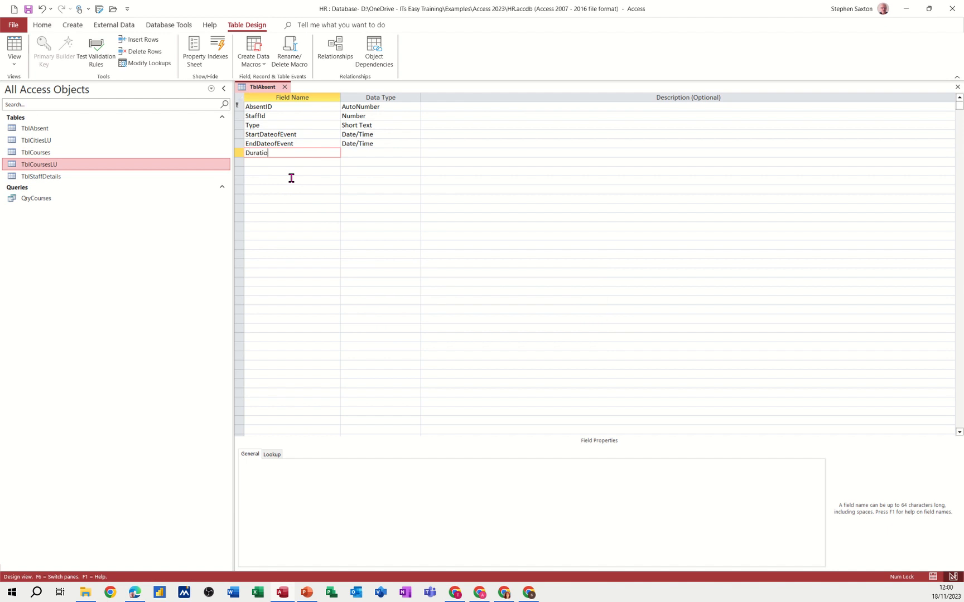
# Add a new Duration field of type Calculated with the expression [EndDateofEvent] - [StartDateofEvent]
pyautogui.press('Tab')
pyautogui.write('ca')
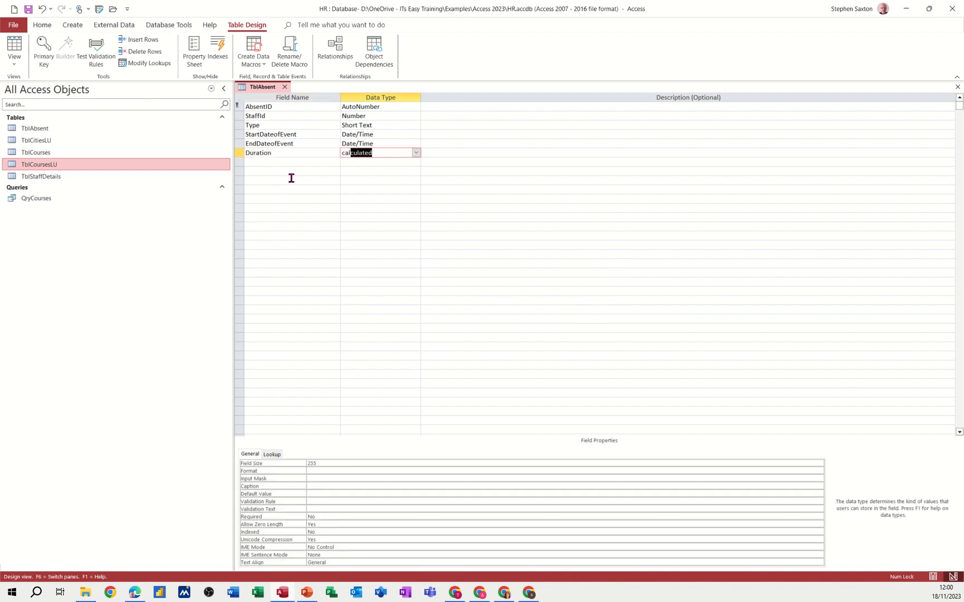
pyautogui.write('l')
pyautogui.press('Return')
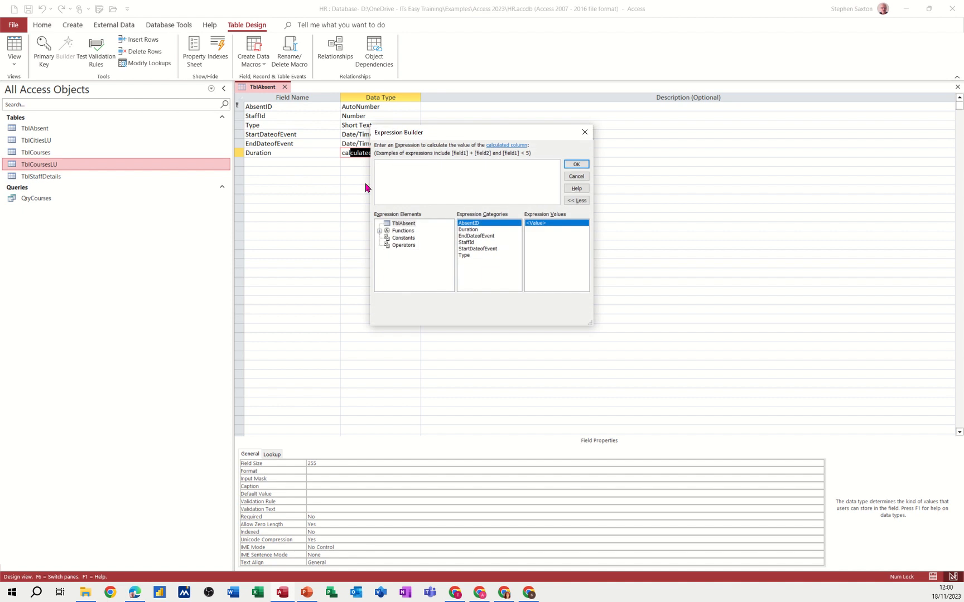
pyautogui.doubleClick(481, 237)
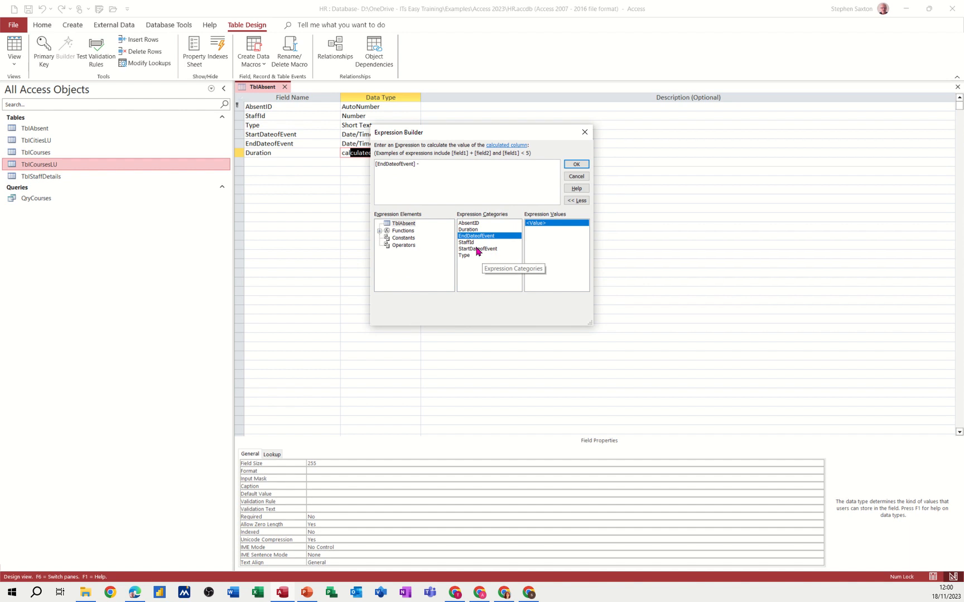
pyautogui.doubleClick(478, 249)
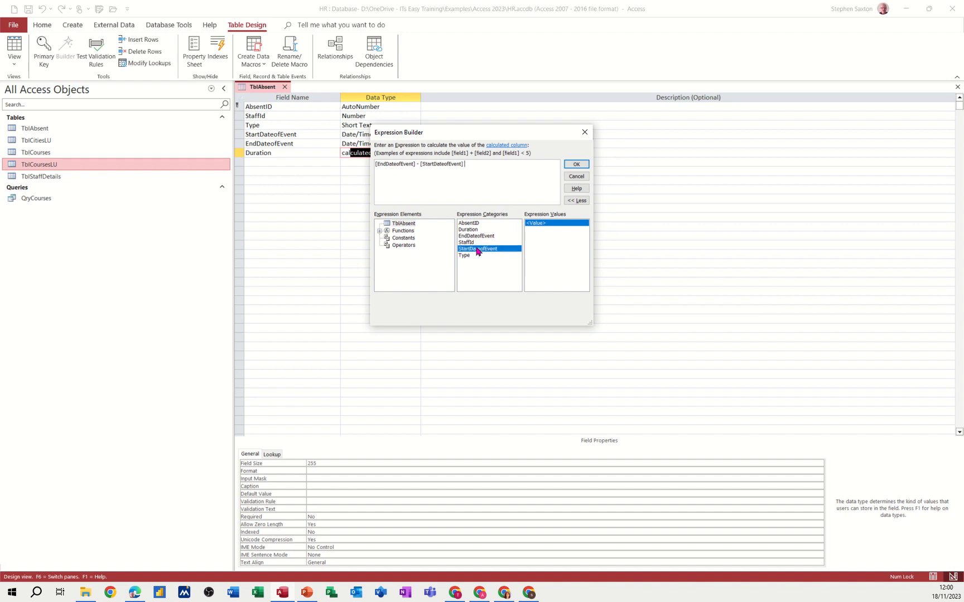
pyautogui.click(575, 166)
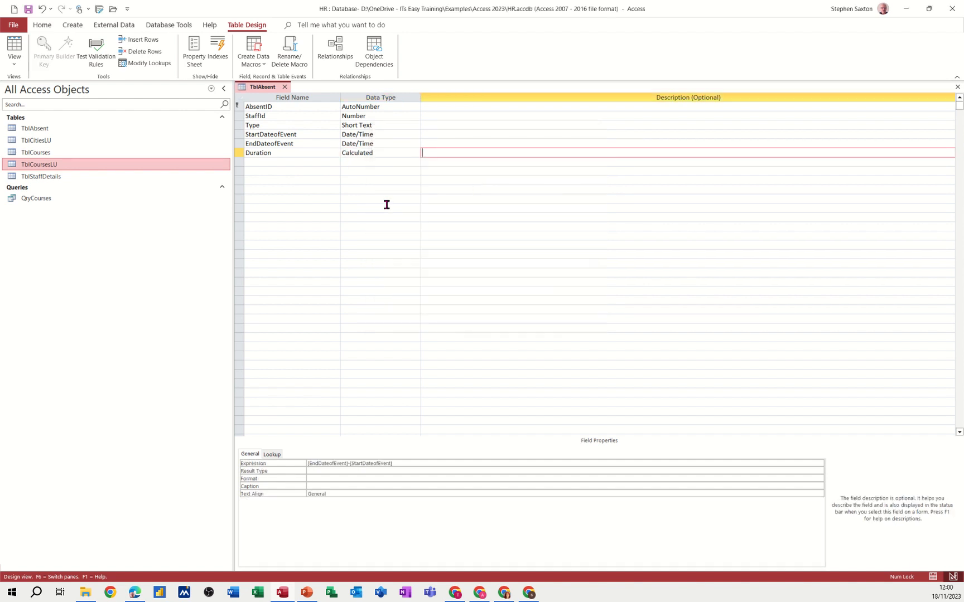
# Save the table, switch to the datasheet and set the first record's start date to 16/11/2023
pyautogui.click(16, 49)
pyautogui.click(466, 327)
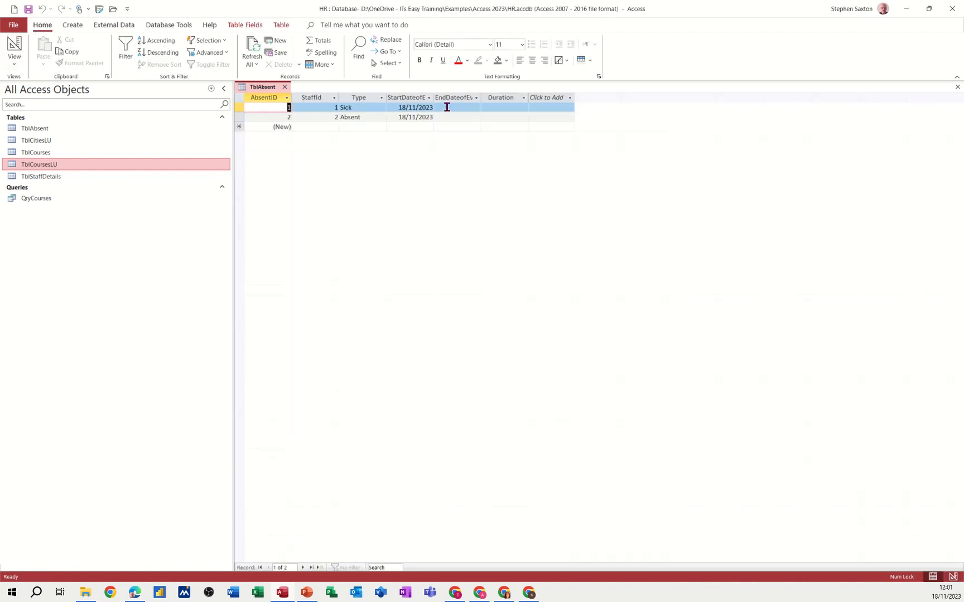
pyautogui.click(403, 107)
pyautogui.click(404, 107)
pyautogui.write('6')
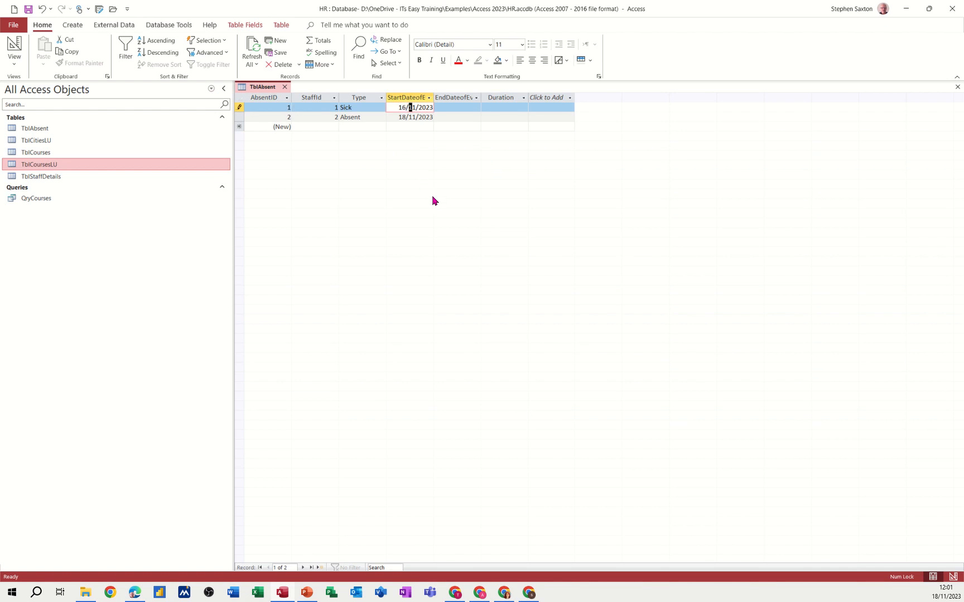
# Set the second record's start date to 16/11/2023 and enter 18/11/2023 as the end date in both absence records
pyautogui.click(405, 117)
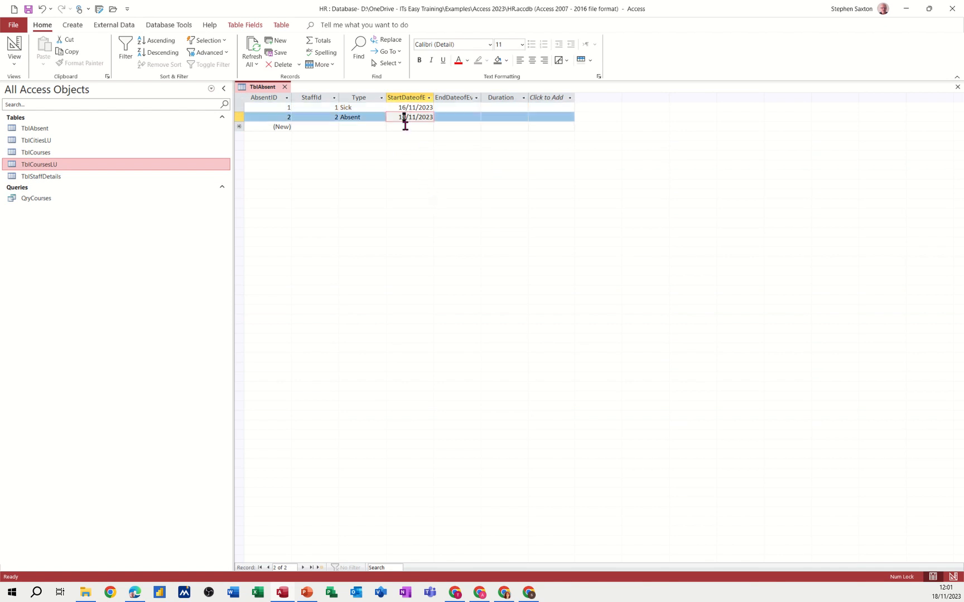
pyautogui.write('6')
pyautogui.click(444, 106)
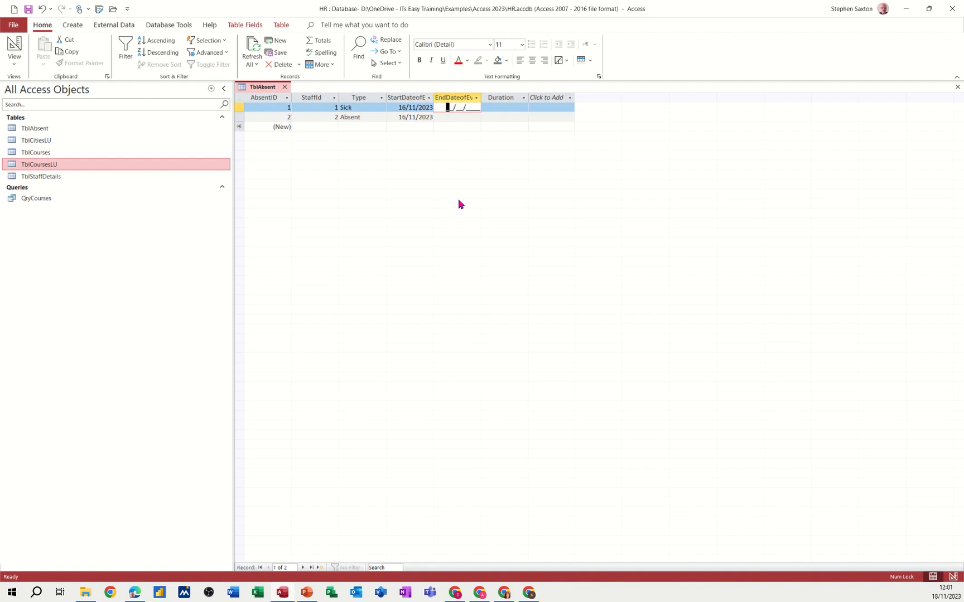
pyautogui.hotkey('ctrl', ';')
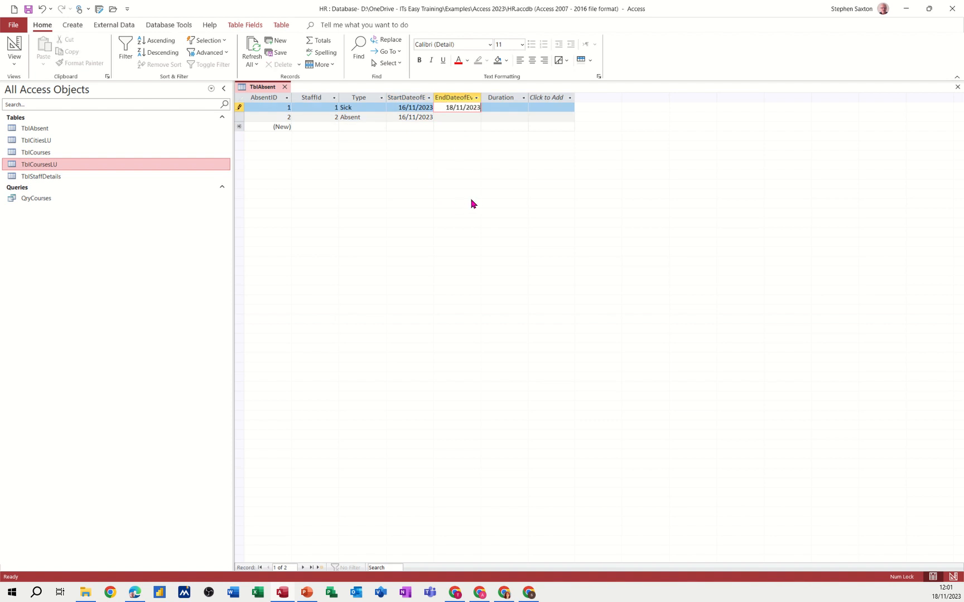
pyautogui.press('Tab')
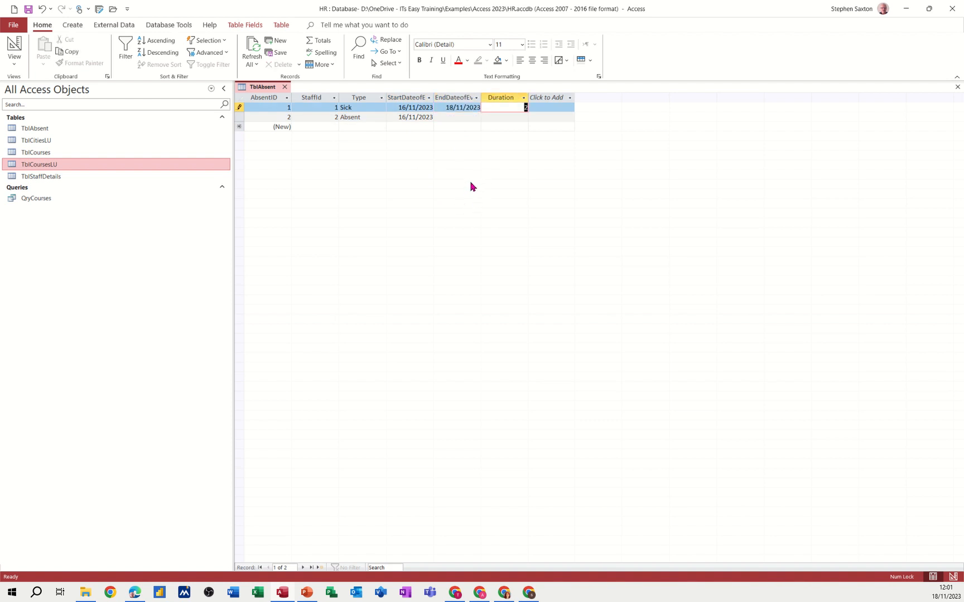
pyautogui.click(456, 117)
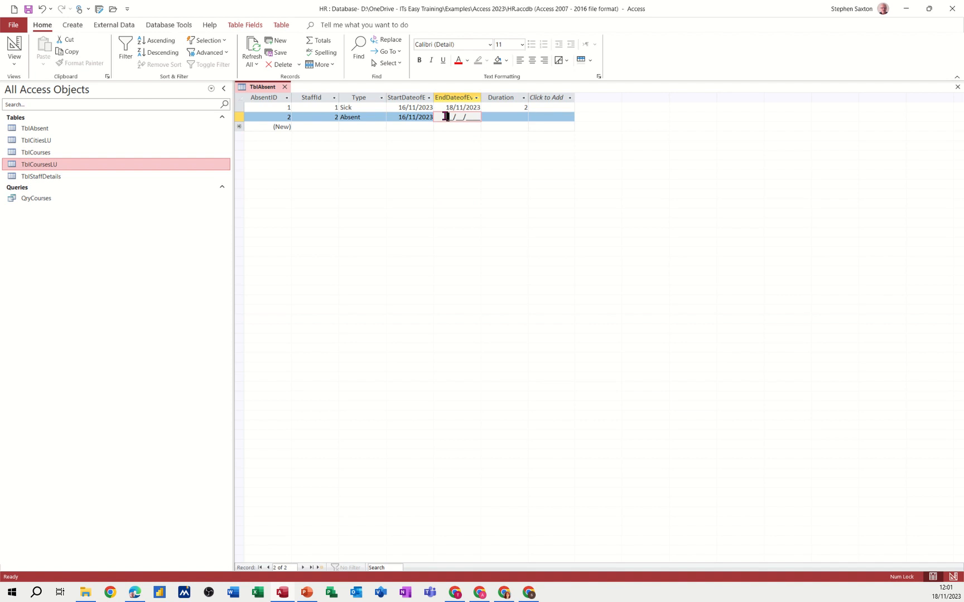
pyautogui.hotkey('ctrl', ';')
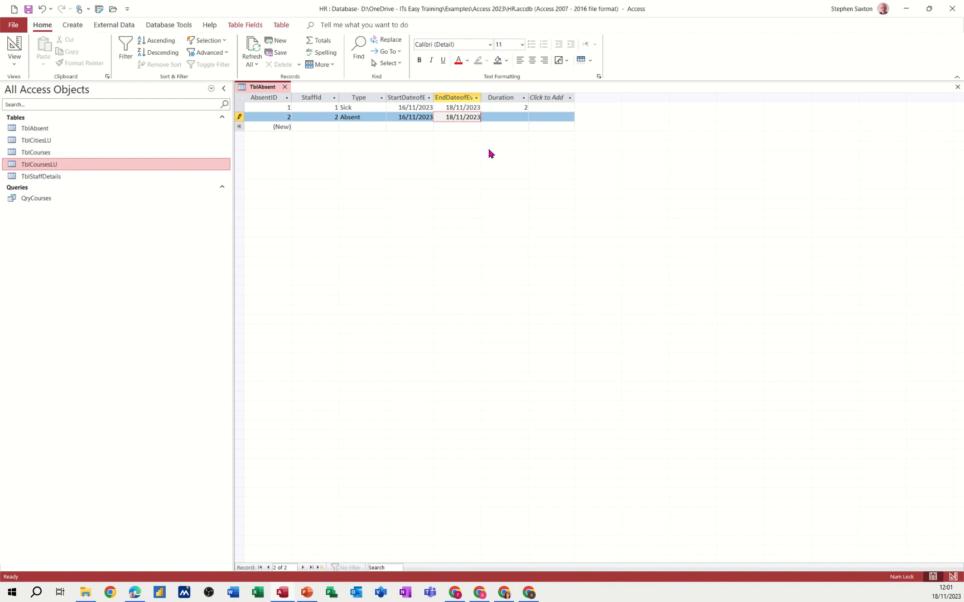
pyautogui.press('Tab')
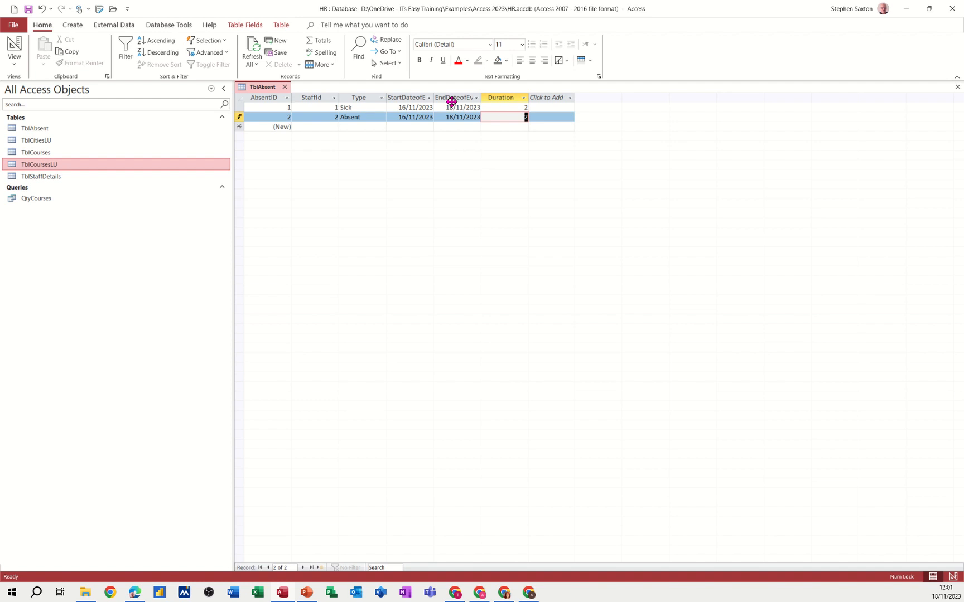
# Review the Type drop-down options and the StaffId entry in the existing absence records
pyautogui.click(377, 117)
pyautogui.click(379, 117)
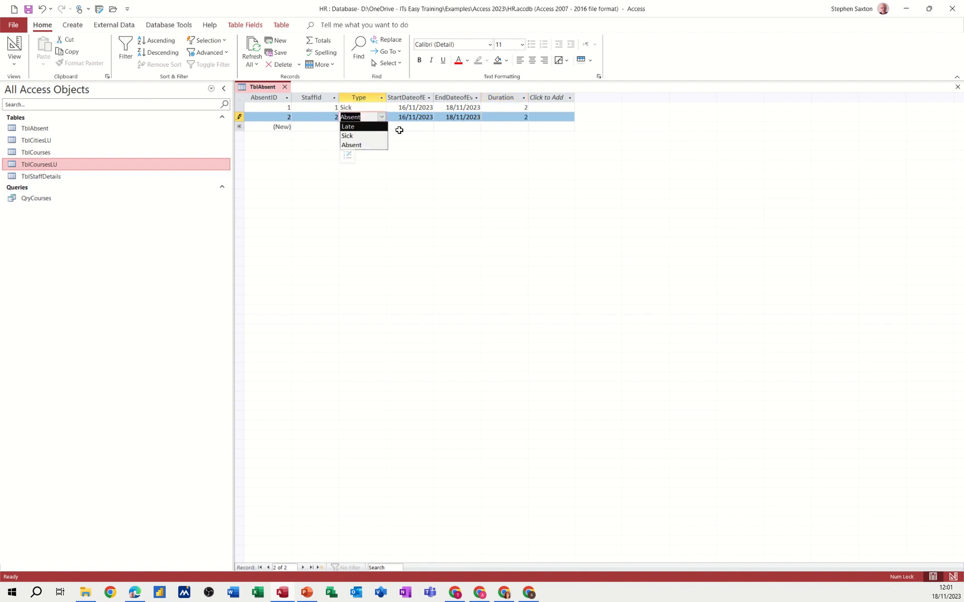
pyautogui.click(314, 118)
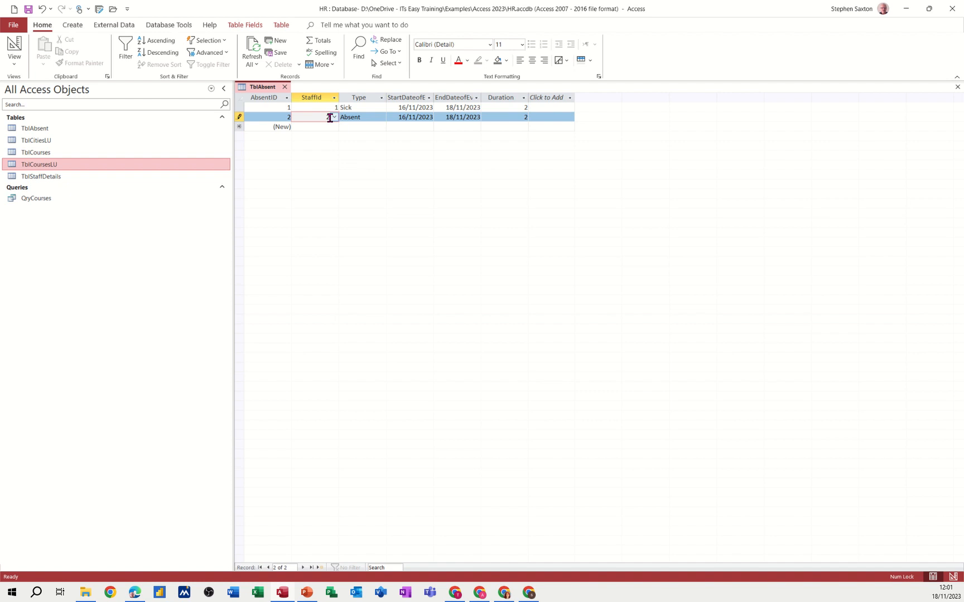
pyautogui.click(374, 117)
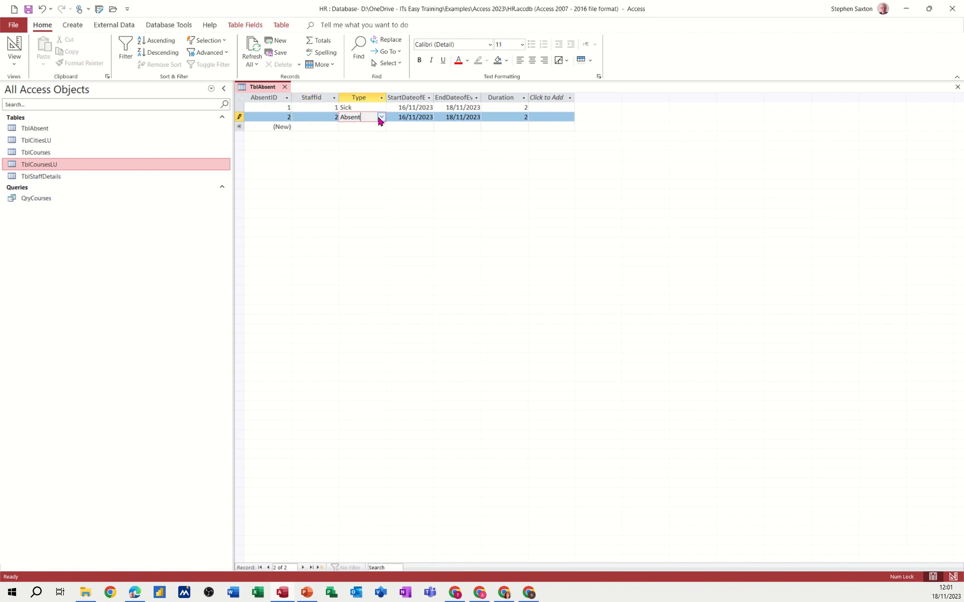
pyautogui.click(381, 117)
pyautogui.click(383, 118)
pyautogui.click(360, 108)
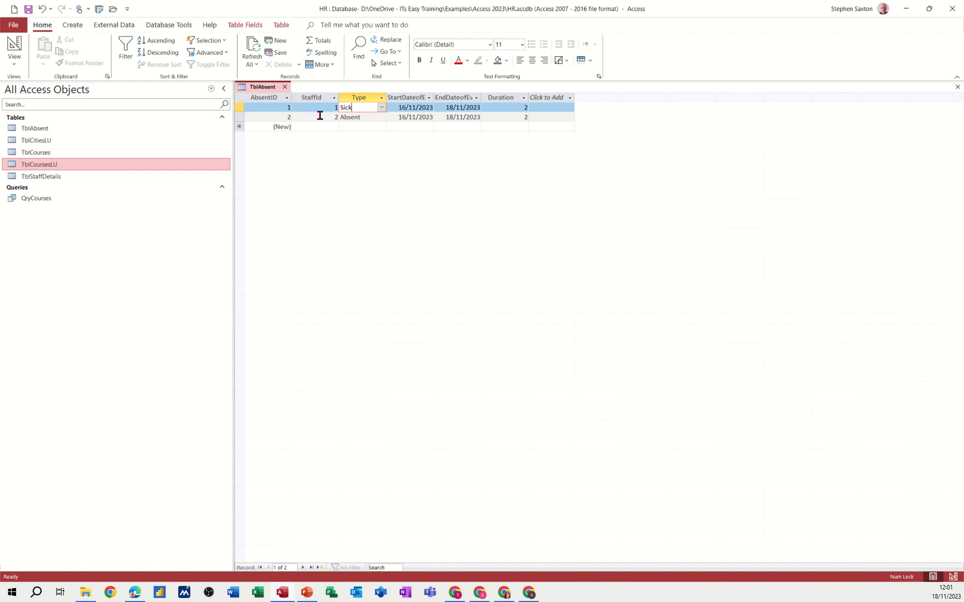
# Close TblAbsent and add it to the Relationships layout, arranging TblStaffDetails between TblAbsent and TblCourses
pyautogui.click(284, 88)
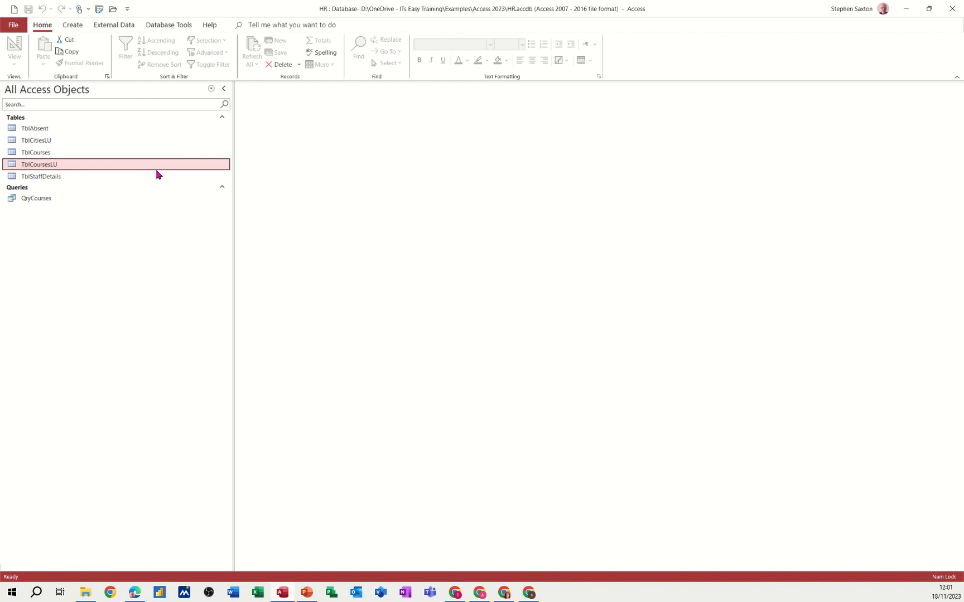
pyautogui.click(156, 26)
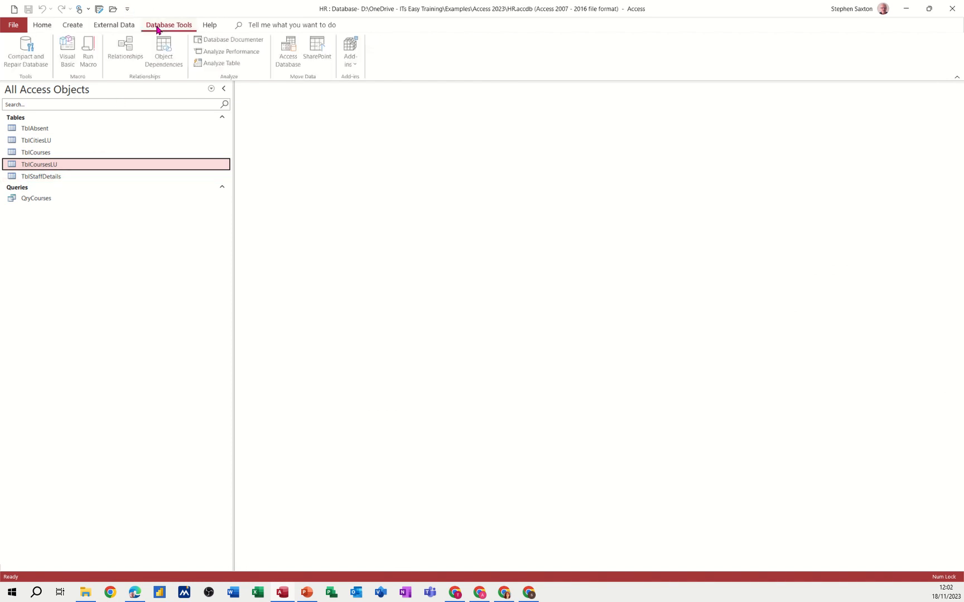
pyautogui.click(128, 48)
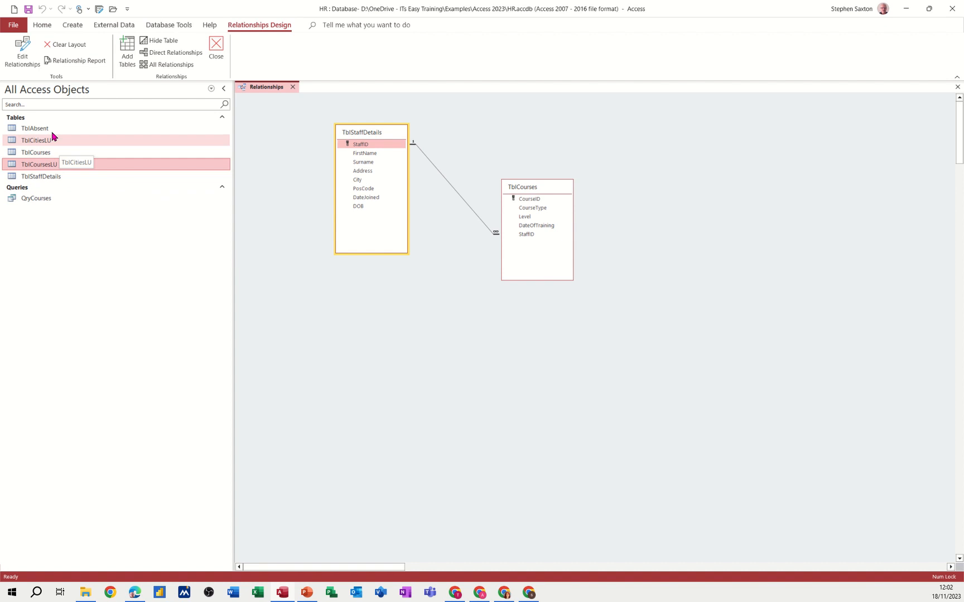
pyautogui.moveTo(47, 129); pyautogui.dragTo(306, 297)
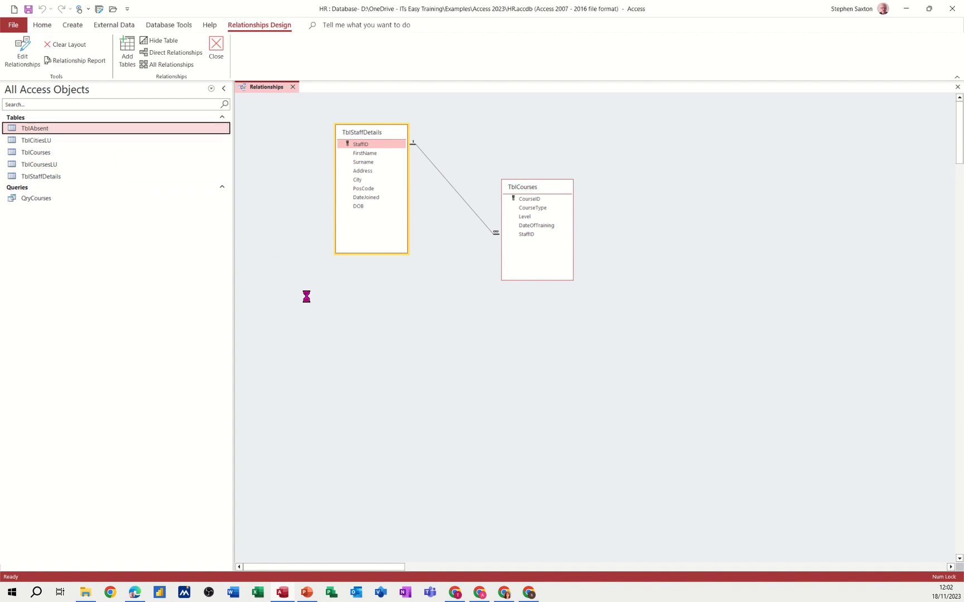
pyautogui.moveTo(541, 188); pyautogui.dragTo(629, 179)
pyautogui.moveTo(370, 136); pyautogui.dragTo(487, 145)
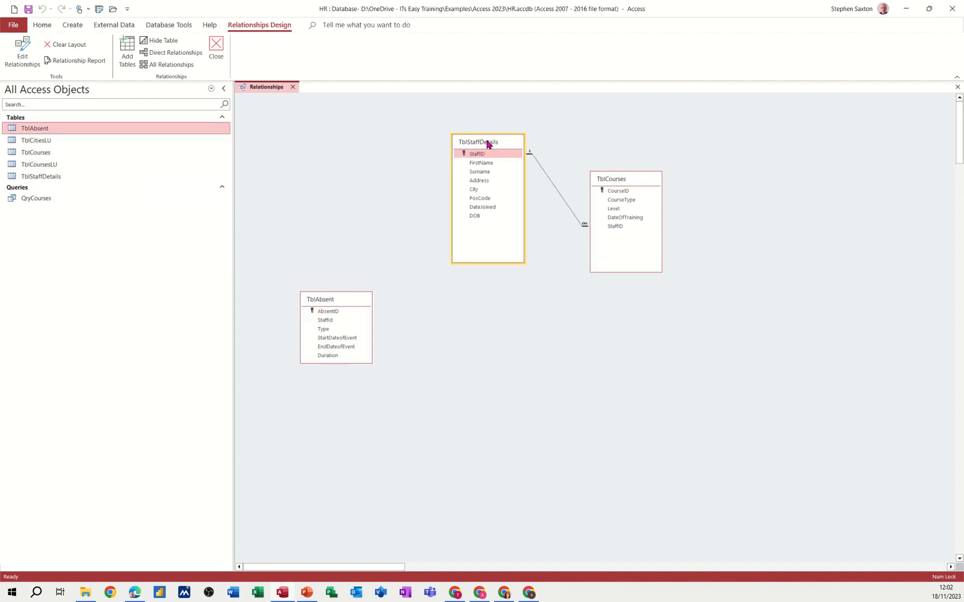
pyautogui.moveTo(333, 305); pyautogui.dragTo(356, 189)
# Relate StaffID in TblStaffDetails to StaffId in TblAbsent with referential integrity enforced, then save and close the relationships layout
pyautogui.moveTo(473, 158); pyautogui.dragTo(346, 206)
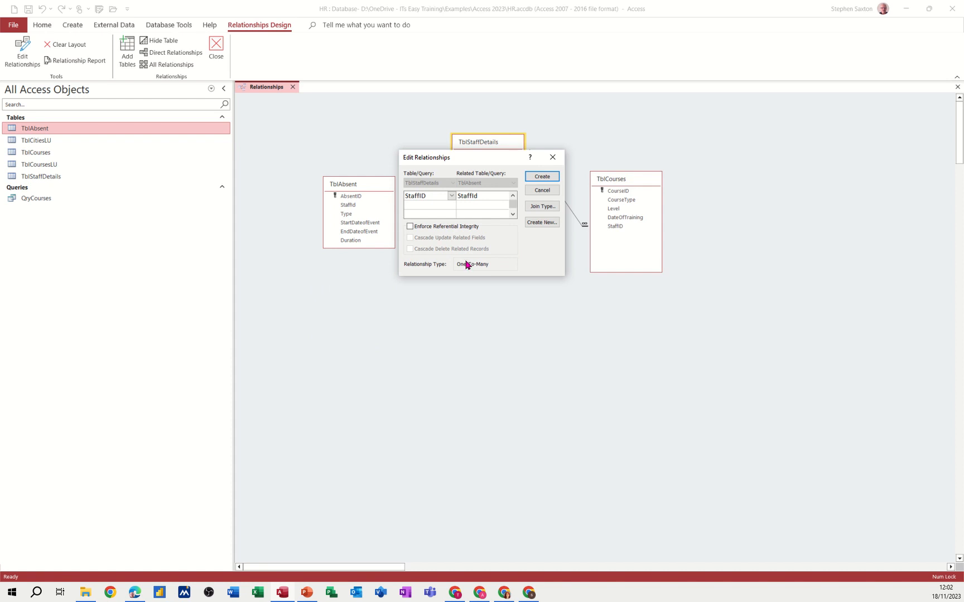
pyautogui.click(410, 227)
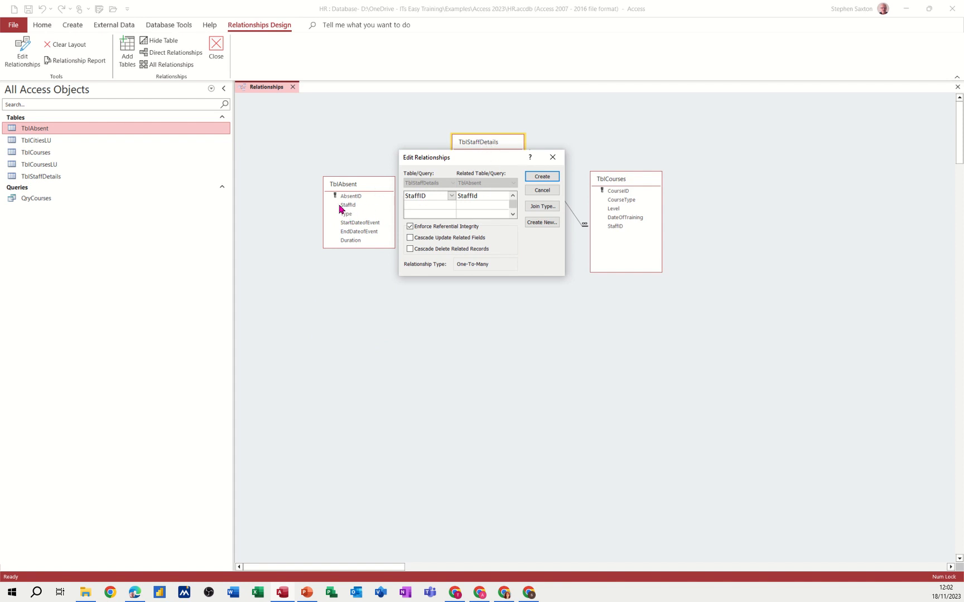
pyautogui.click(543, 177)
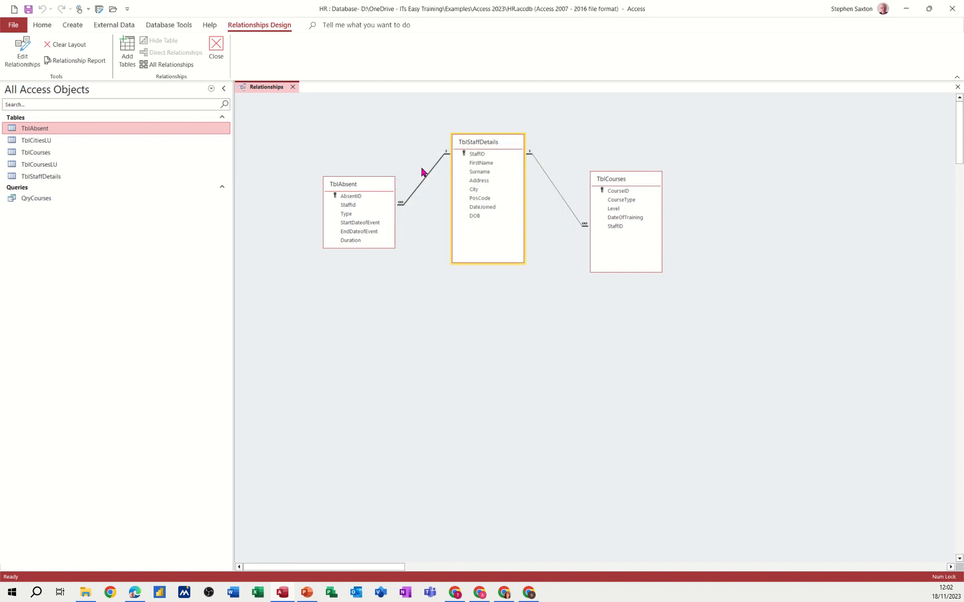
pyautogui.click(28, 9)
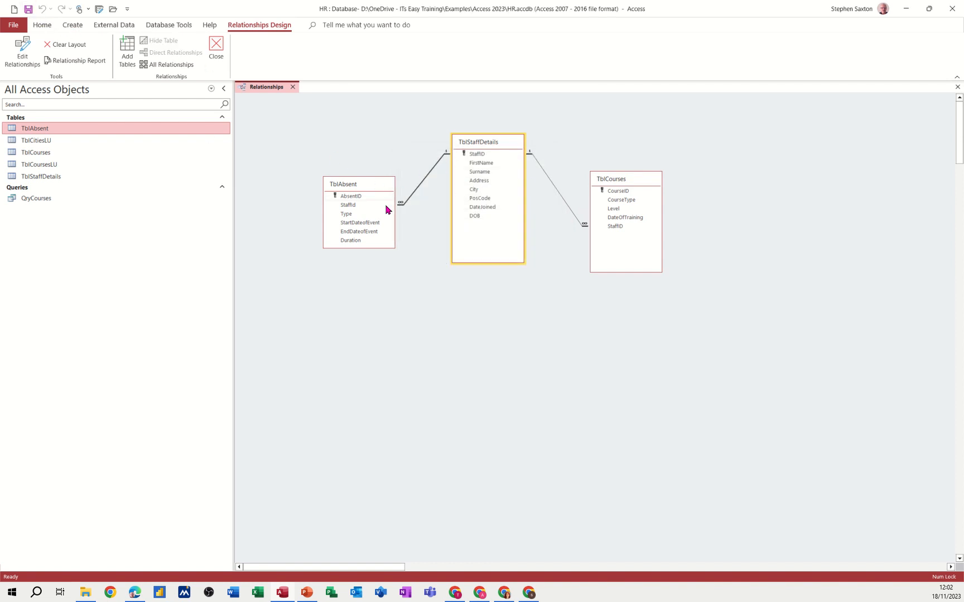
pyautogui.click(293, 88)
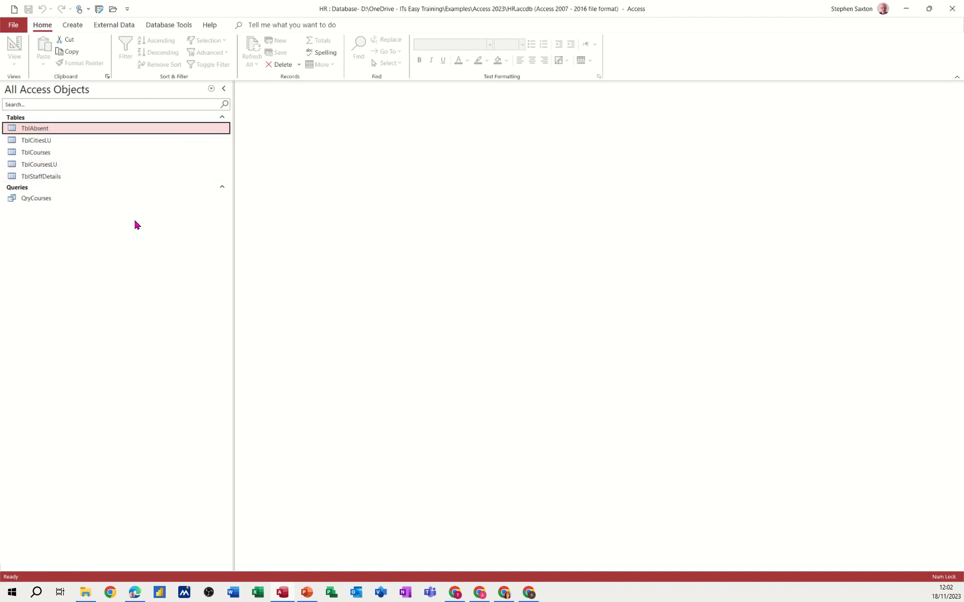
# Look over the QryCourses query and close it, then start a new query design containing TblStaffDetails and TblAbsent
pyautogui.doubleClick(34, 199)
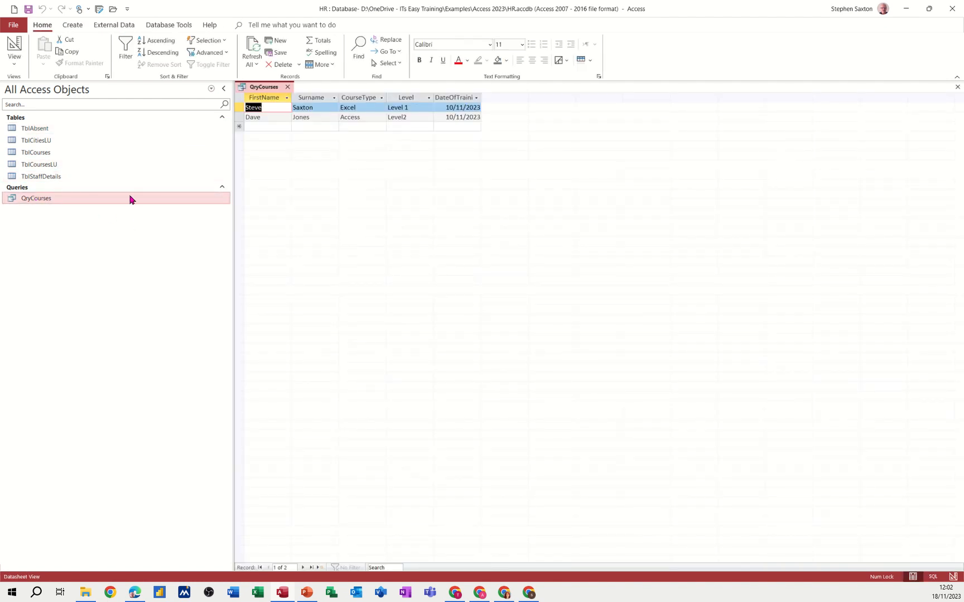
pyautogui.click(288, 87)
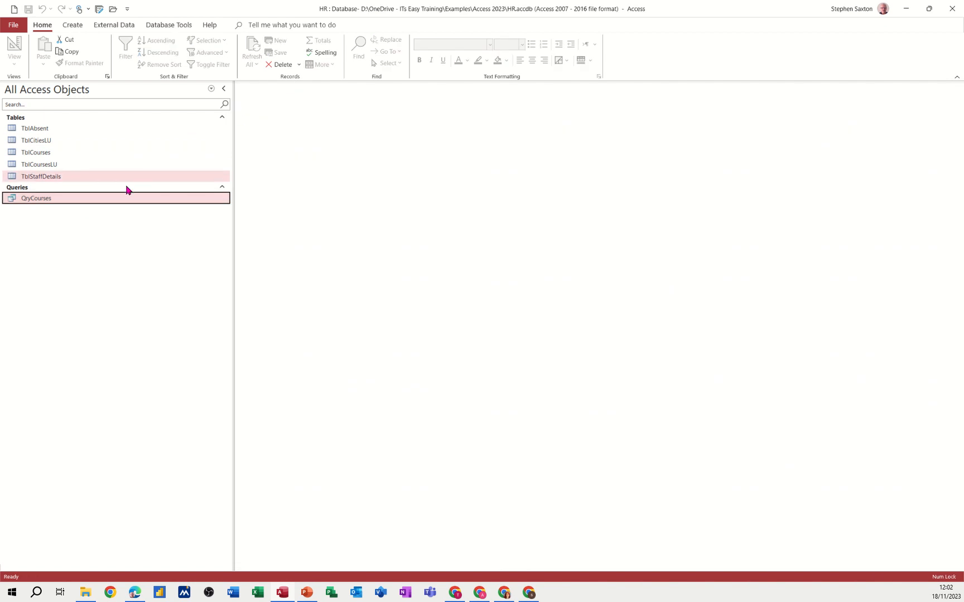
pyautogui.click(72, 24)
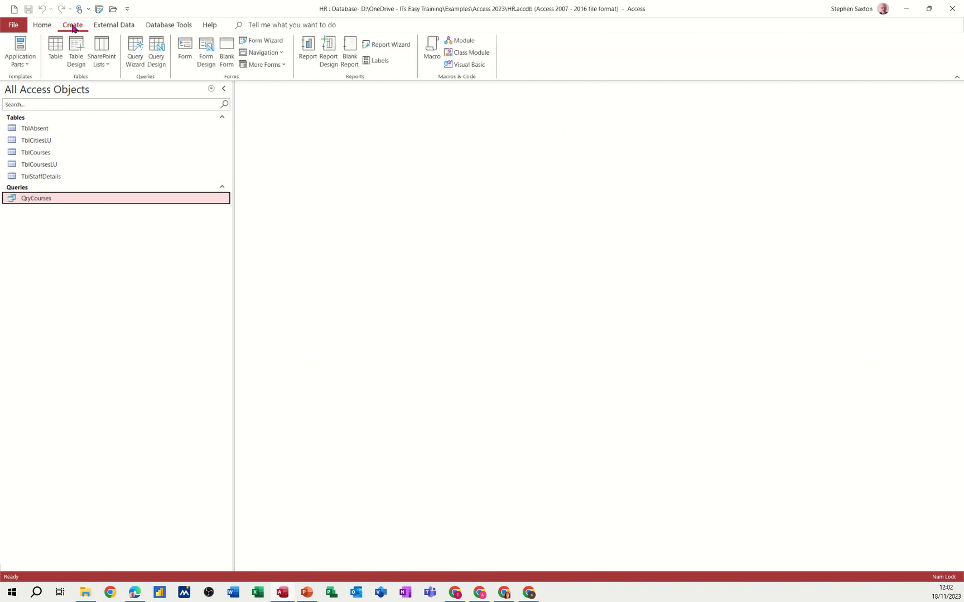
pyautogui.click(157, 52)
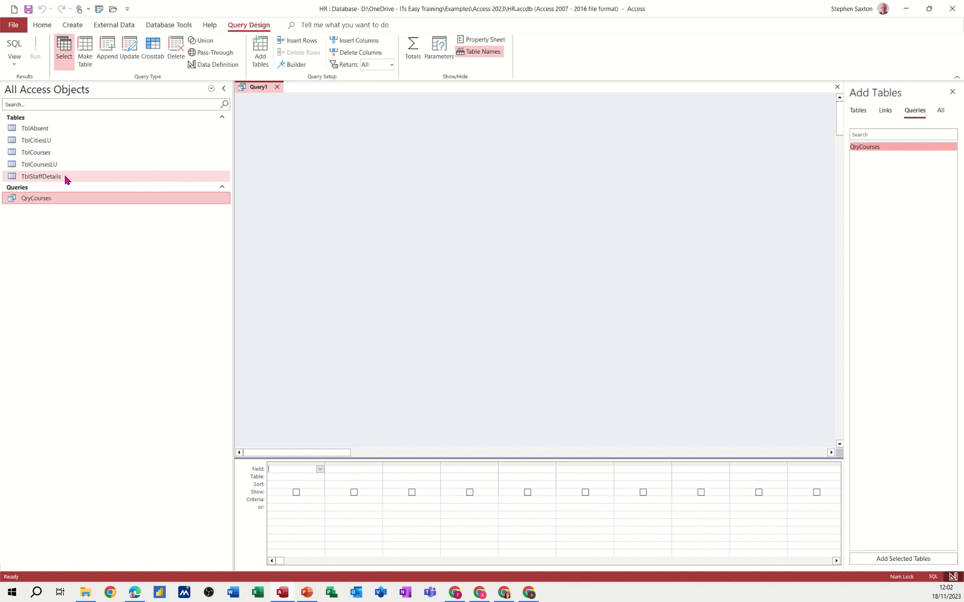
pyautogui.moveTo(64, 176); pyautogui.dragTo(314, 184)
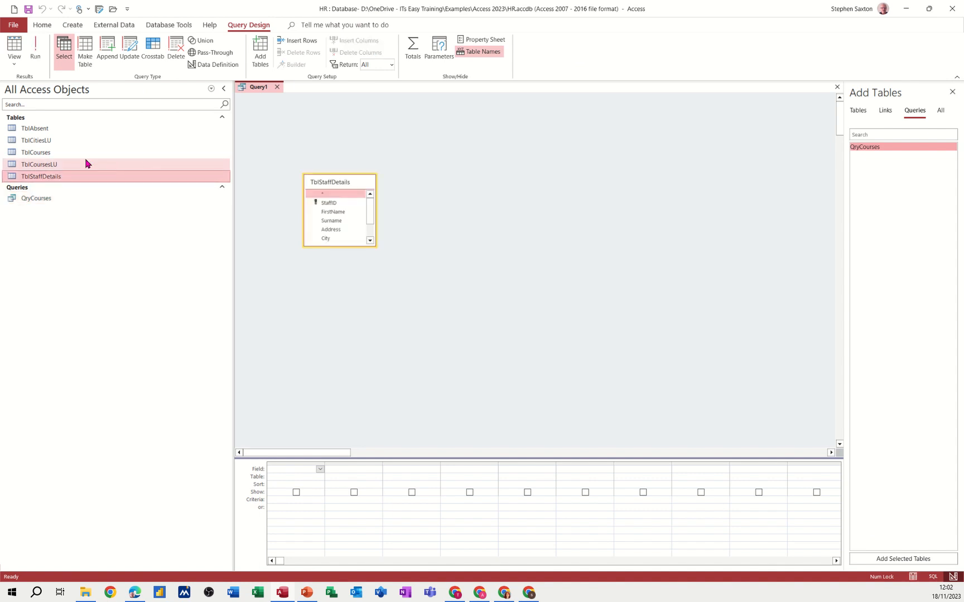
pyautogui.moveTo(63, 129); pyautogui.dragTo(438, 199)
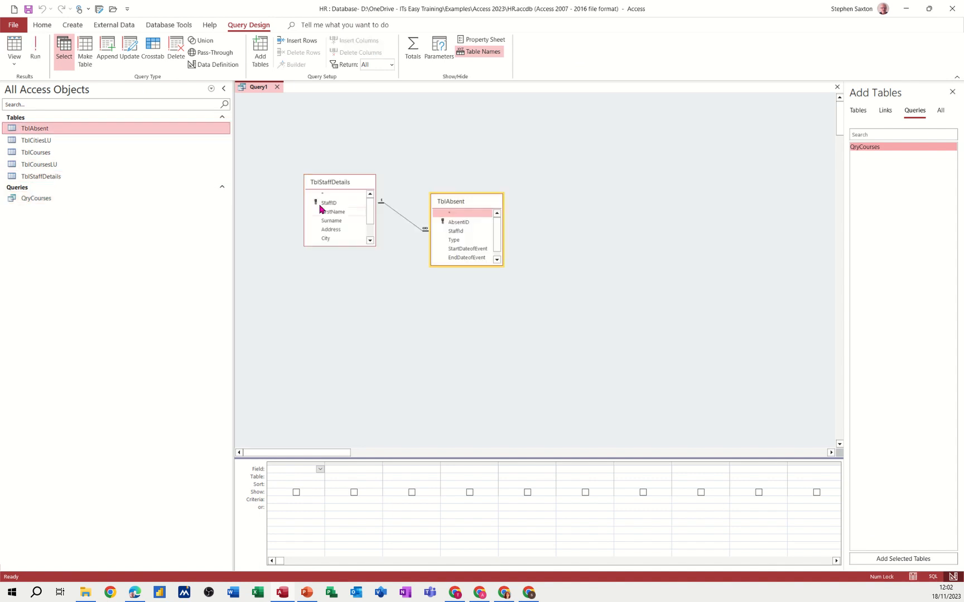
# Add FirstName and Surname from TblStaffDetails and Type, StartDateofEvent, EndDateofEvent and Duration from TblAbsent to the query
pyautogui.doubleClick(334, 212)
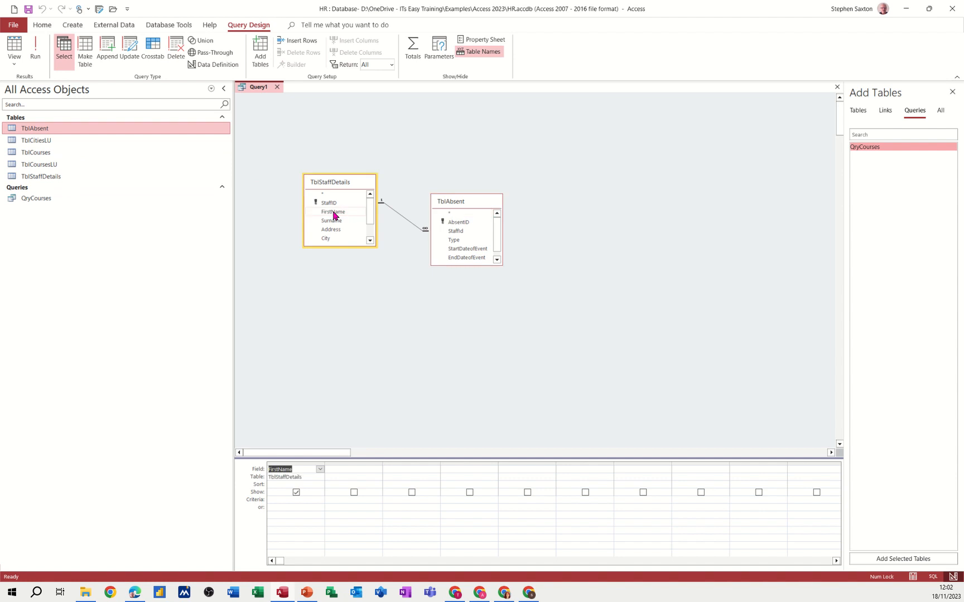
pyautogui.doubleClick(335, 221)
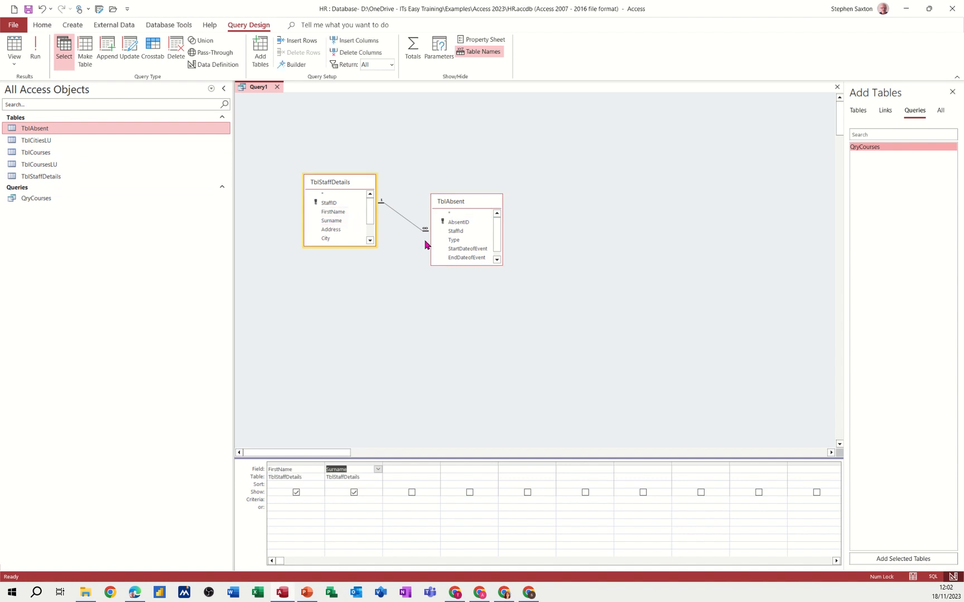
pyautogui.doubleClick(453, 241)
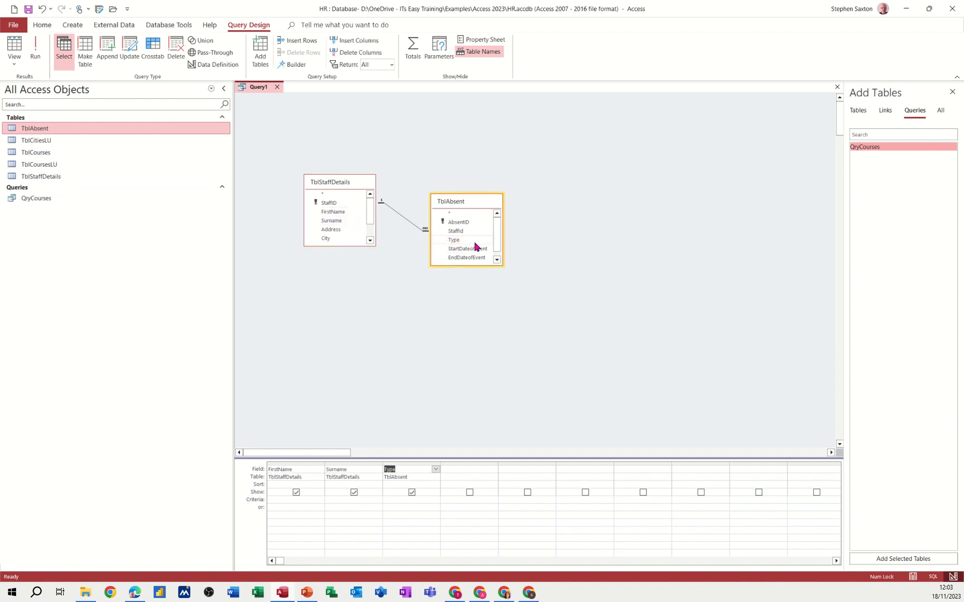
pyautogui.moveTo(497, 243); pyautogui.dragTo(499, 254)
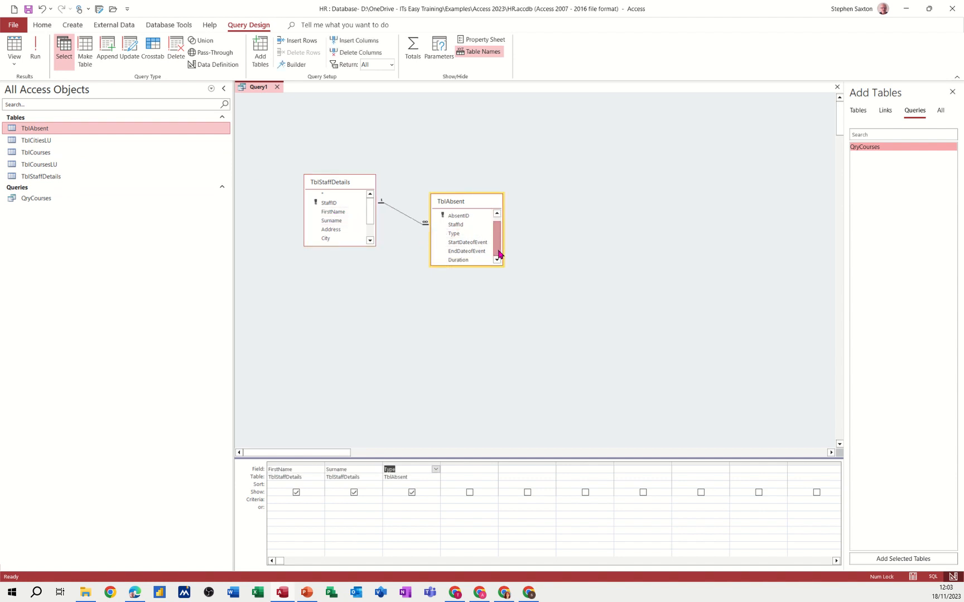
pyautogui.click(470, 243)
pyautogui.doubleClick(470, 244)
pyautogui.doubleClick(469, 251)
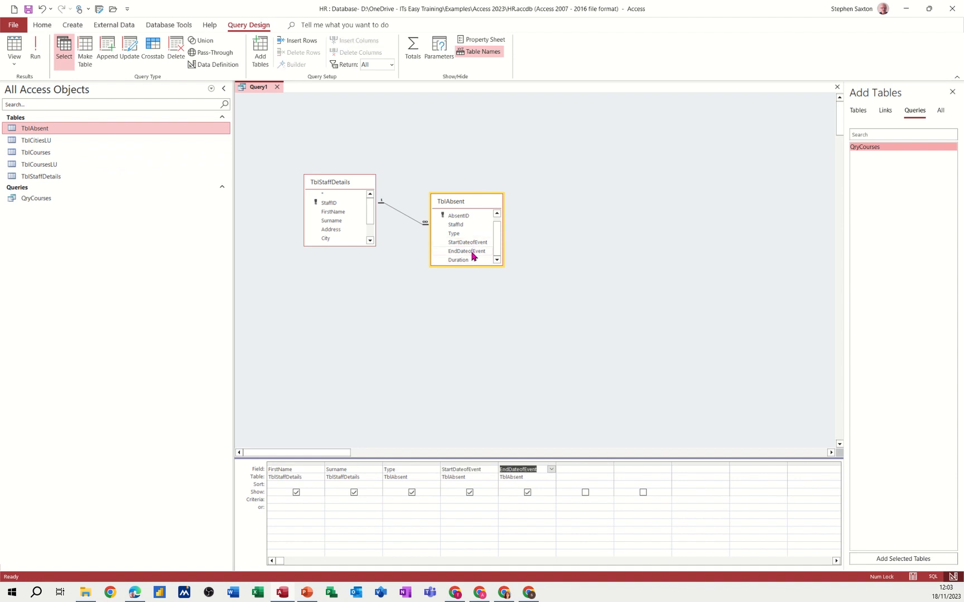
pyautogui.doubleClick(462, 260)
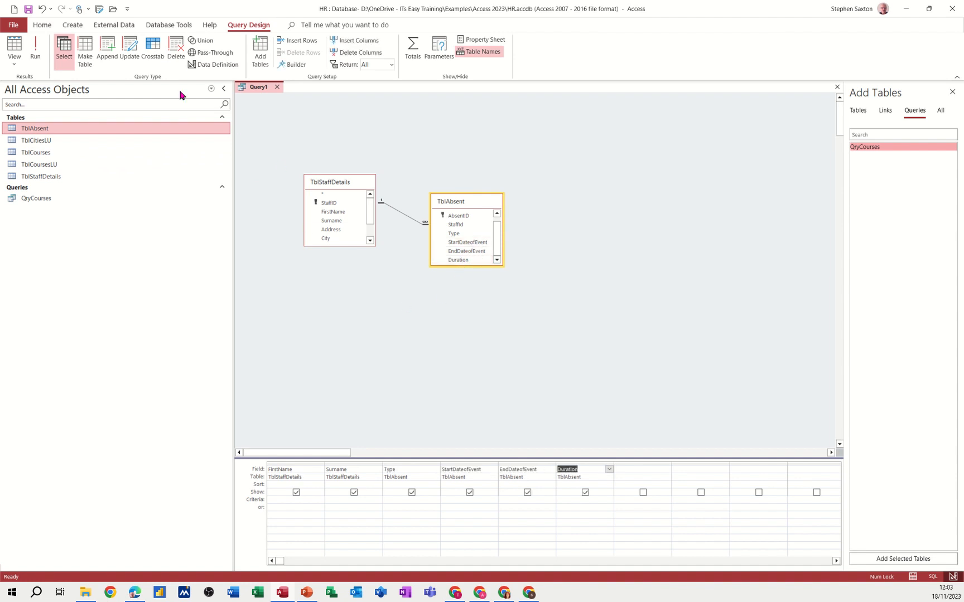
# Run the absence query, save it as QryAbsent and close it
pyautogui.click(34, 54)
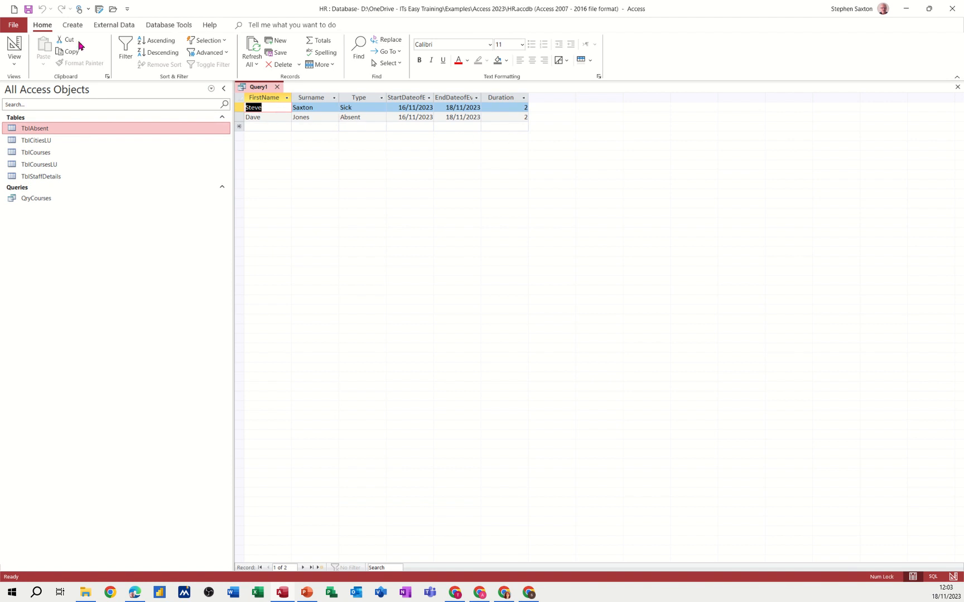
pyautogui.click(29, 10)
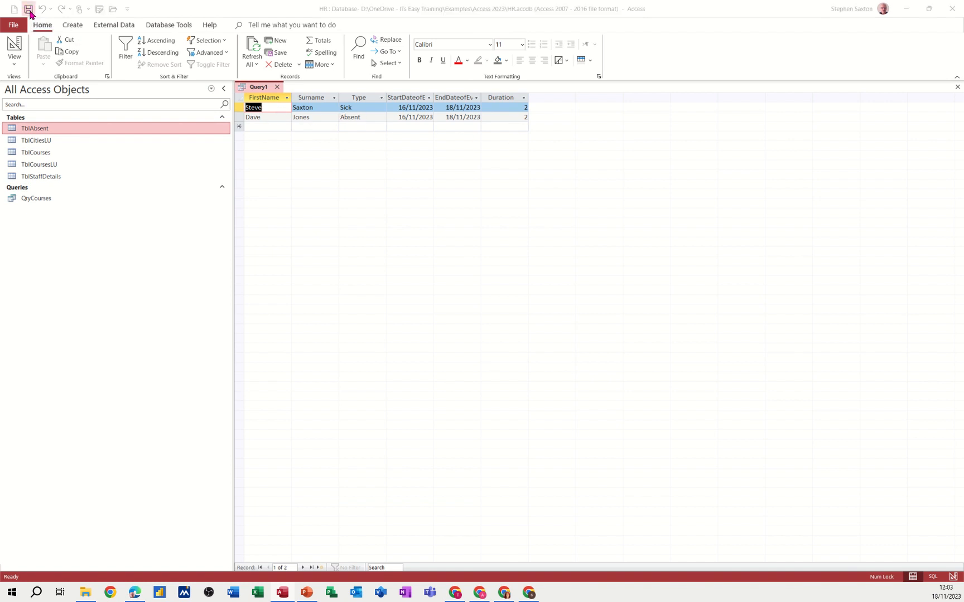
pyautogui.write('QryAbsent')
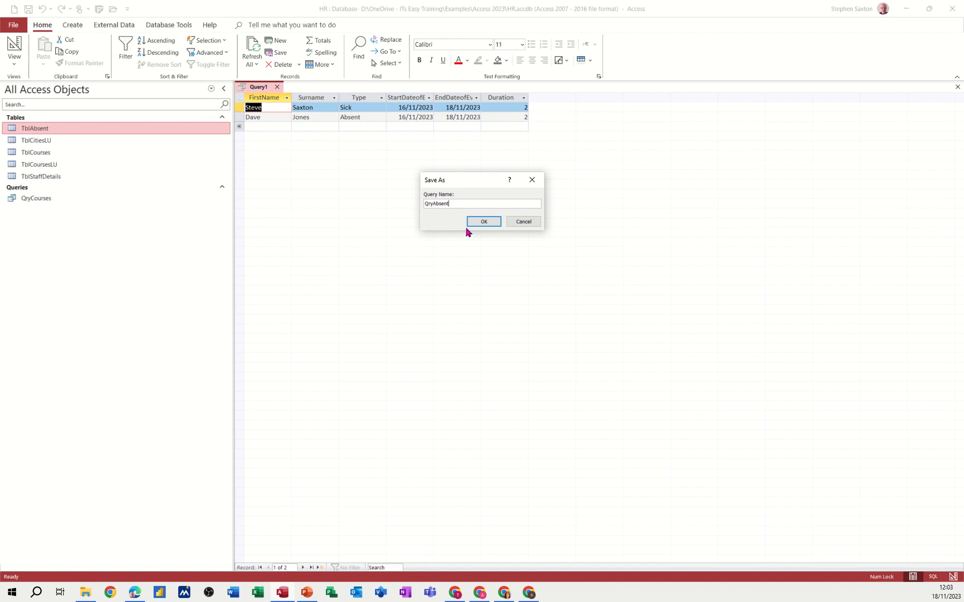
pyautogui.click(483, 221)
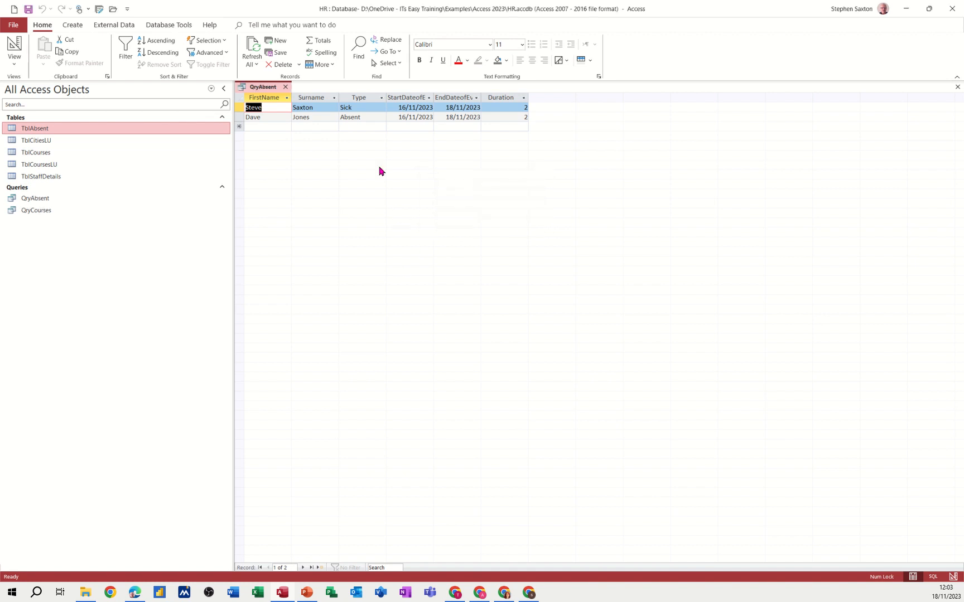
pyautogui.click(285, 88)
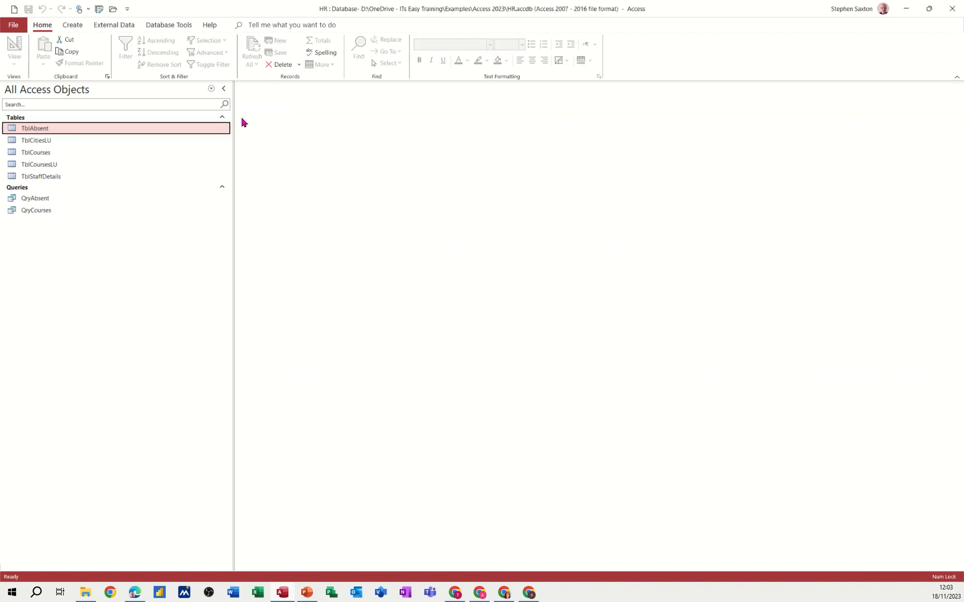
# Add a new record in TblAbsent for StaffId 4 with the type Sick
pyautogui.doubleClick(49, 131)
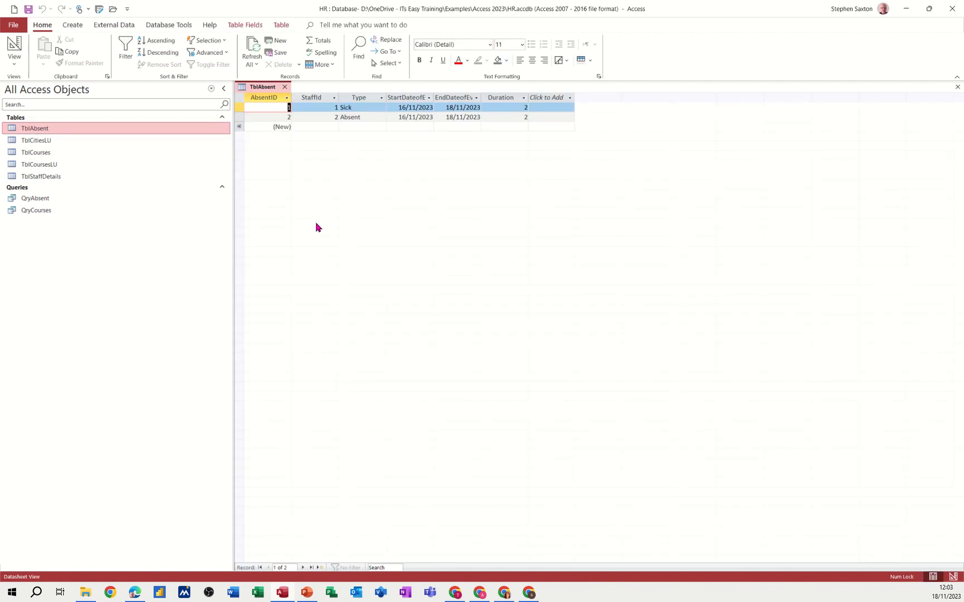
pyautogui.click(313, 126)
pyautogui.click(333, 127)
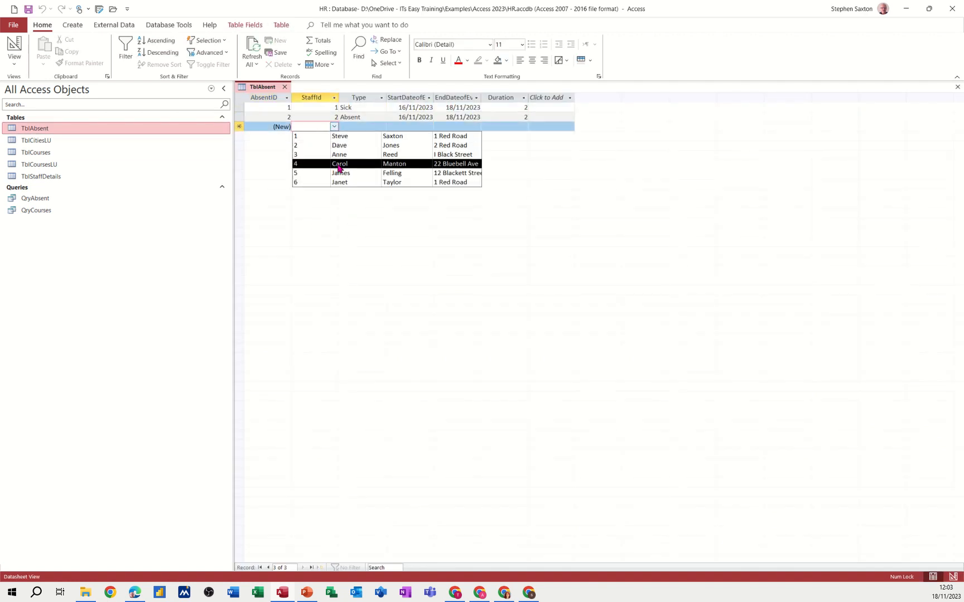
pyautogui.click(339, 163)
pyautogui.click(373, 127)
pyautogui.click(382, 127)
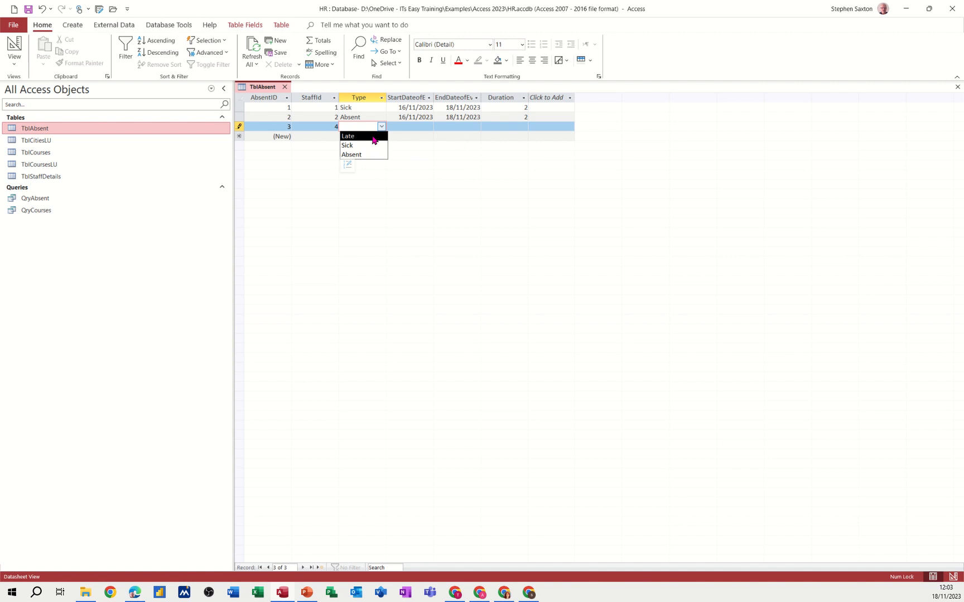
pyautogui.click(370, 145)
# Set the new absence record's start date to 21/08/2023 and its end date to the current date, 18/11/2023
pyautogui.click(392, 127)
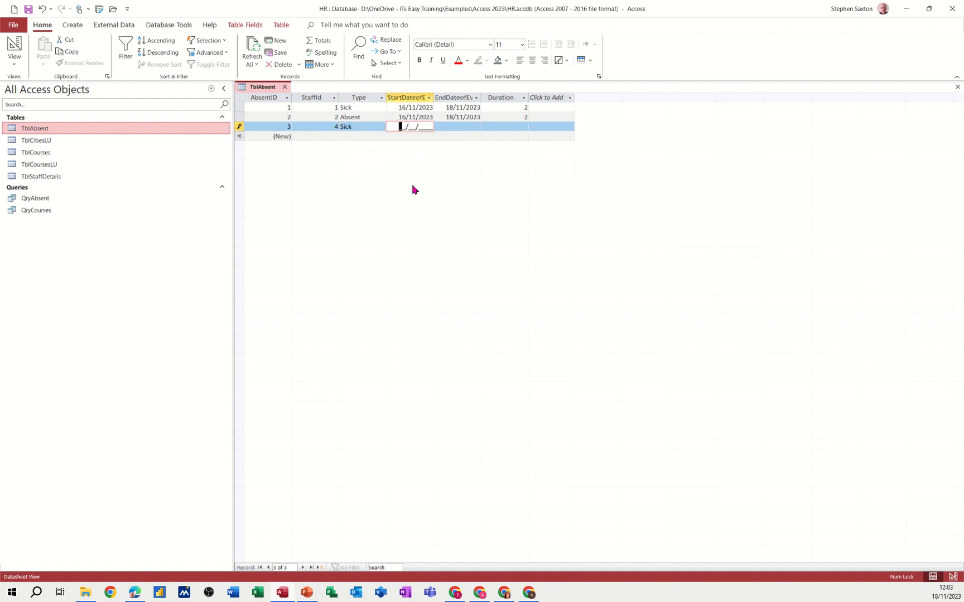
pyautogui.write('21/08/2023')
pyautogui.press('Tab')
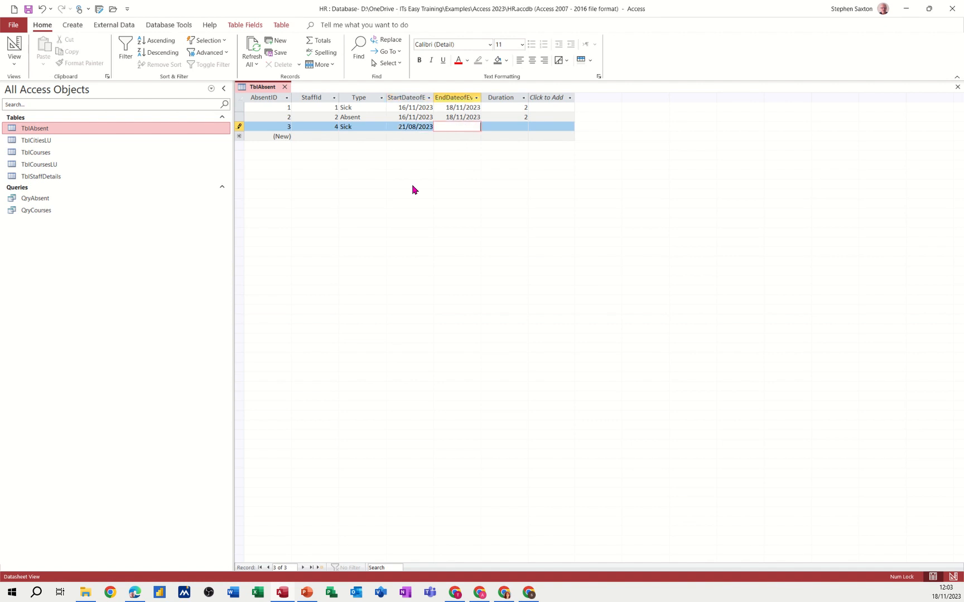
pyautogui.hotkey('ctrl', ';')
pyautogui.press('Tab')
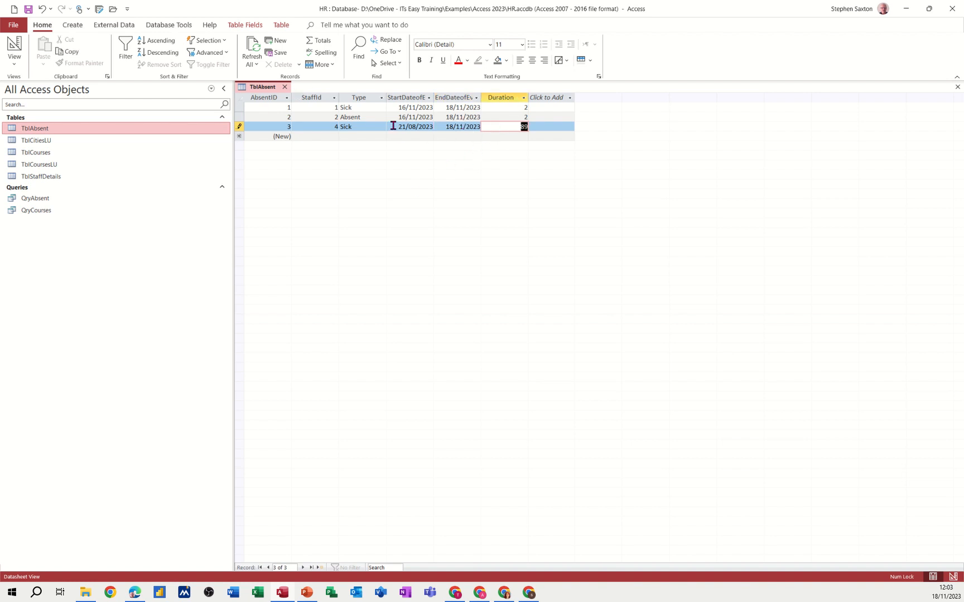
pyautogui.press('Tab')
# Close TblAbsent, review the absence records in QryAbsent and close the query
pyautogui.click(284, 87)
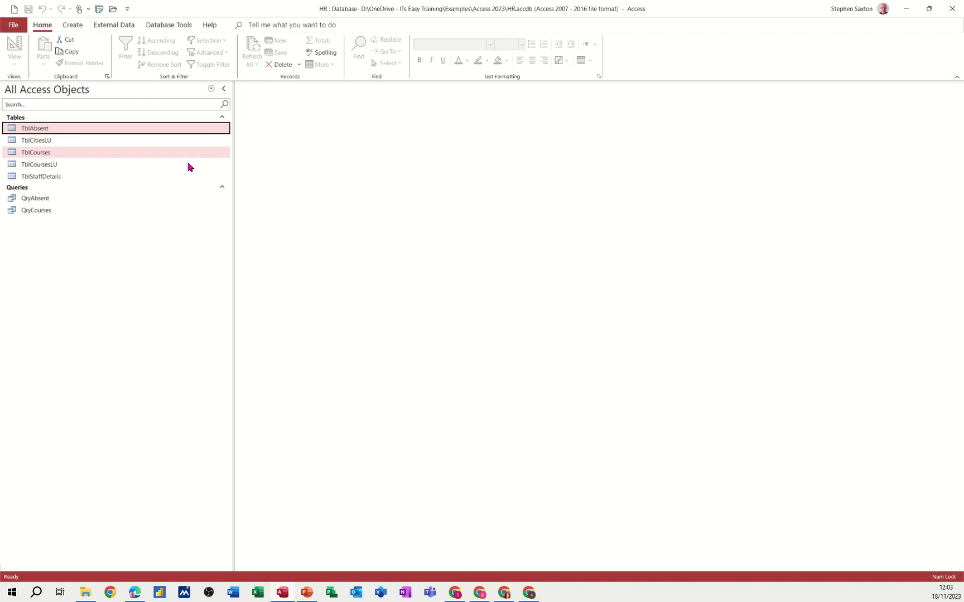
pyautogui.doubleClick(54, 201)
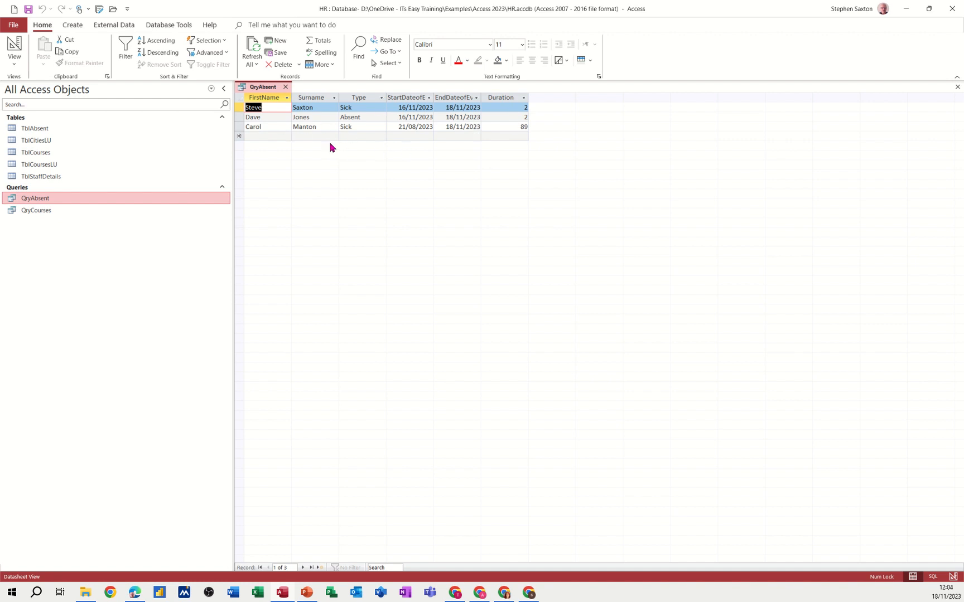
pyautogui.click(286, 88)
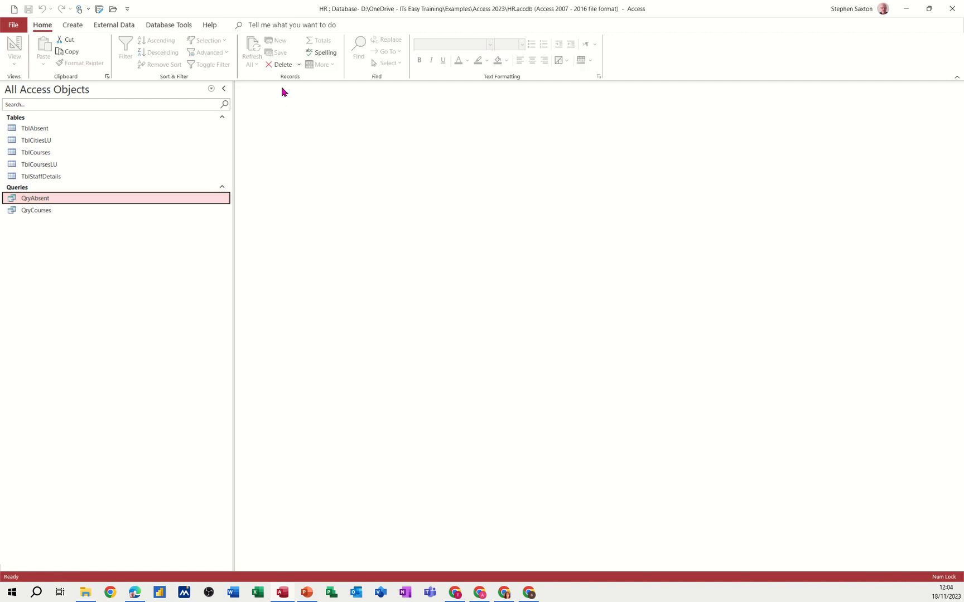
# Generate a basic automatic form from TblStaffDetails, then close it without saving
pyautogui.click(65, 177)
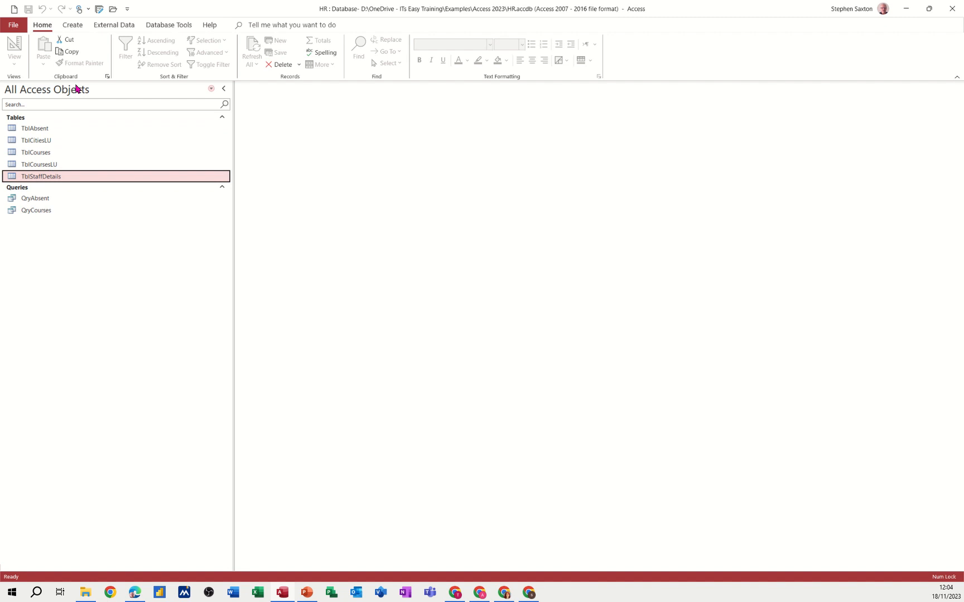
pyautogui.click(72, 26)
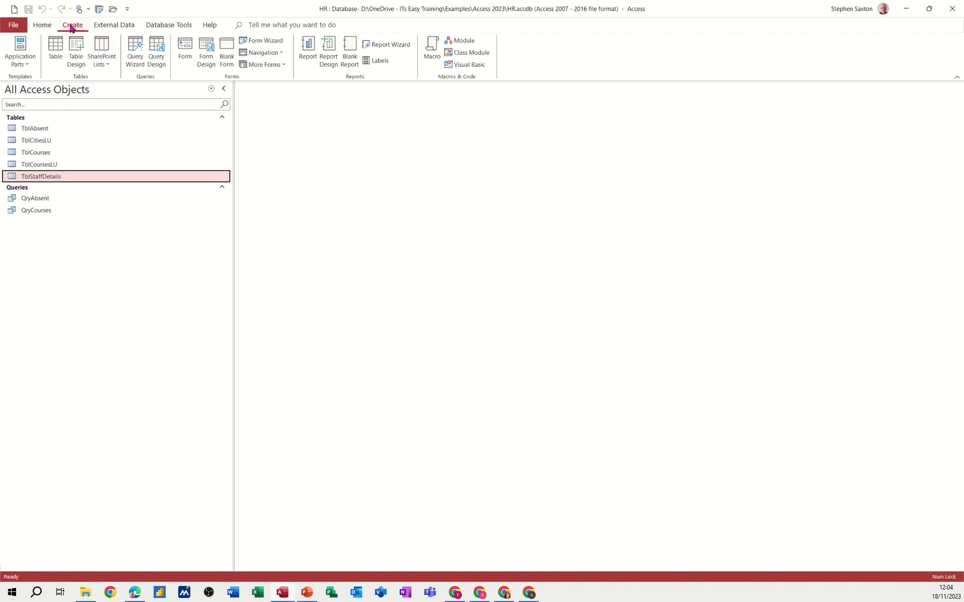
pyautogui.click(185, 48)
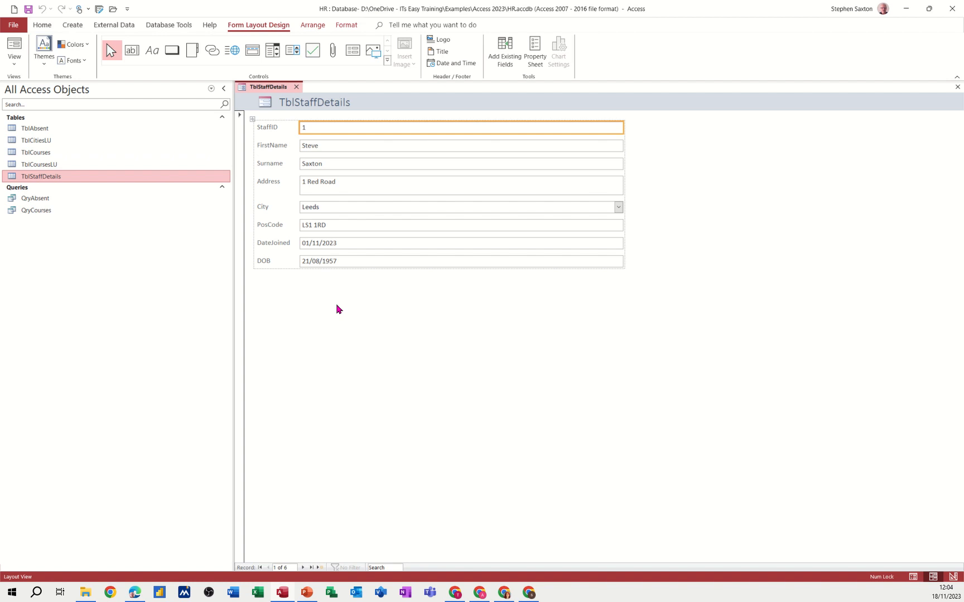
pyautogui.click(295, 87)
pyautogui.click(485, 328)
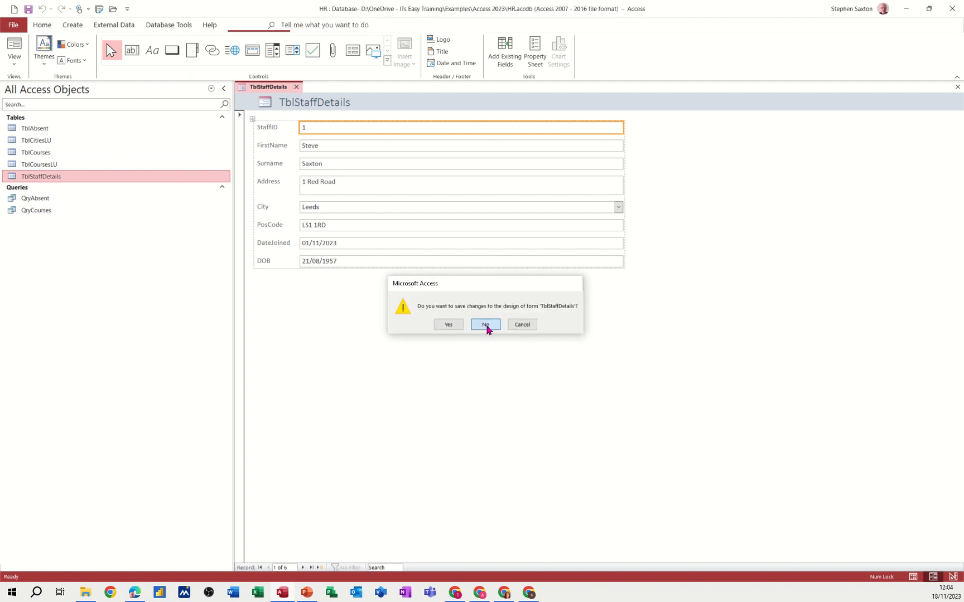
# Start the Form Wizard and include all fields from TblStaffDetails, TblCourses and TblAbsent
pyautogui.click(72, 25)
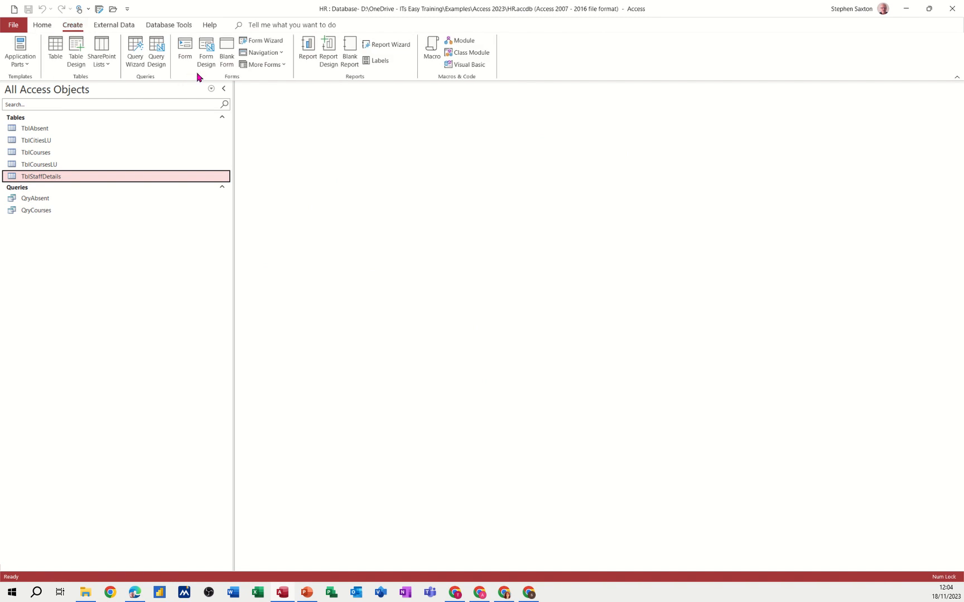
pyautogui.click(277, 43)
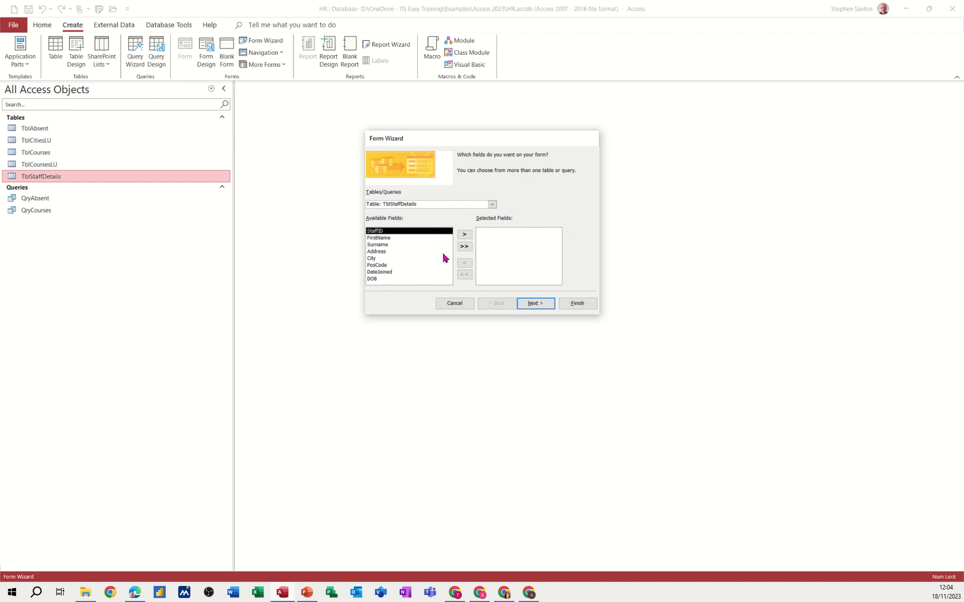
pyautogui.click(463, 247)
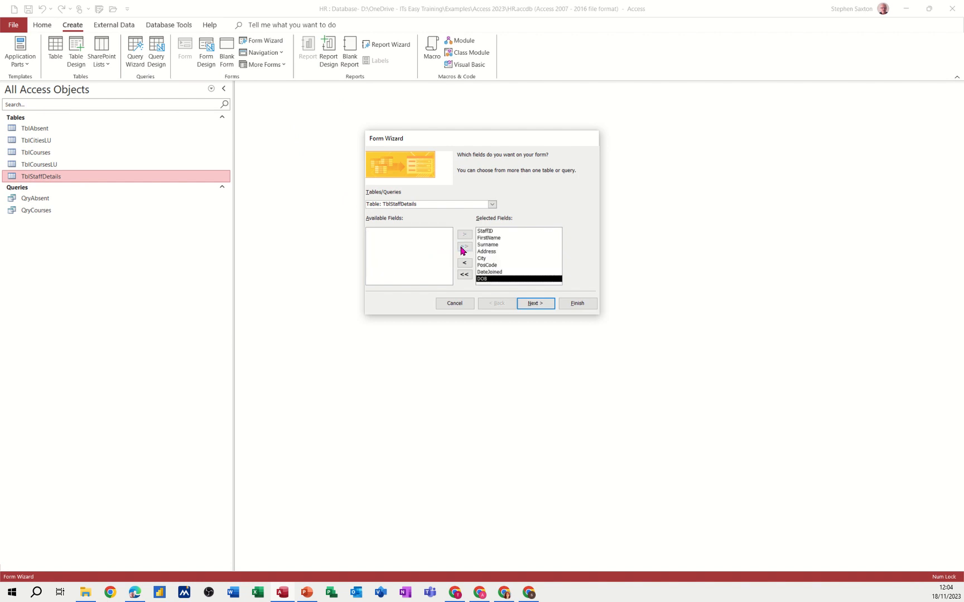
pyautogui.click(492, 205)
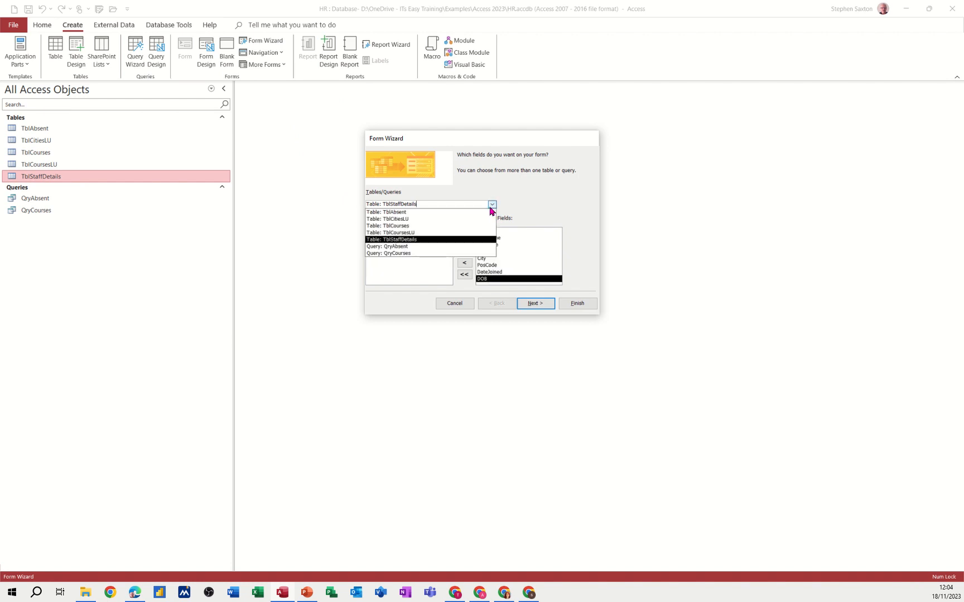
pyautogui.click(440, 226)
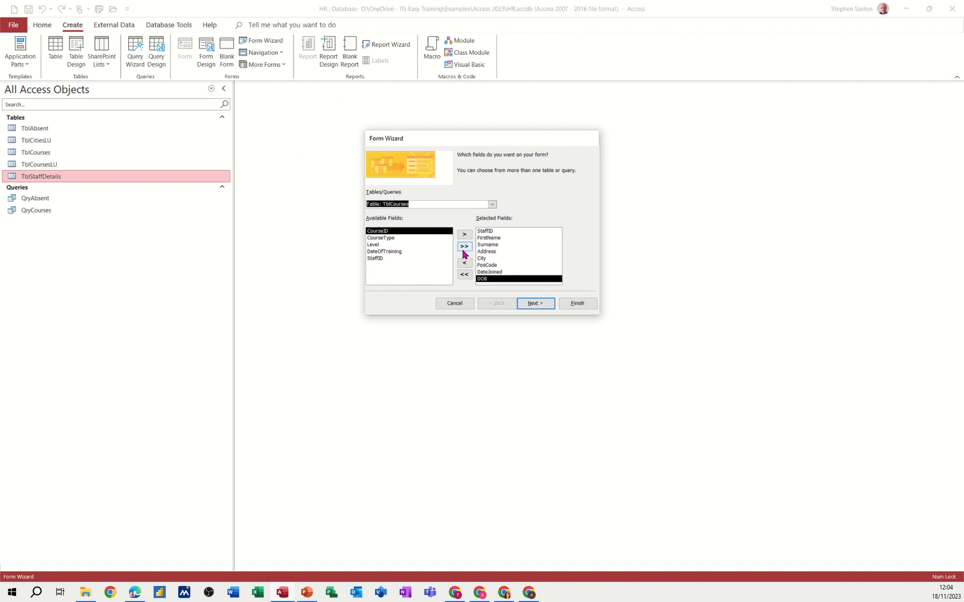
pyautogui.click(463, 248)
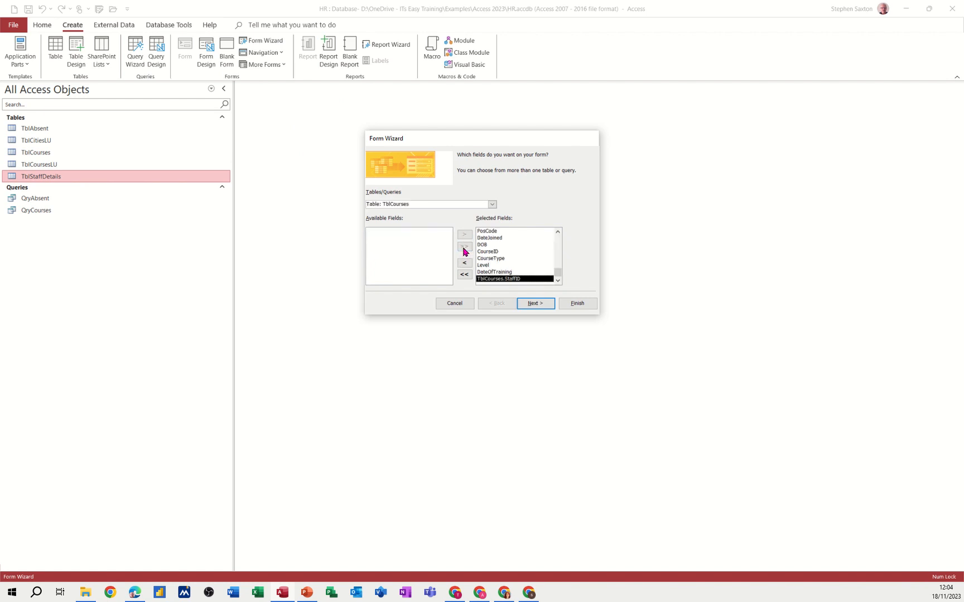
pyautogui.click(491, 204)
pyautogui.click(450, 212)
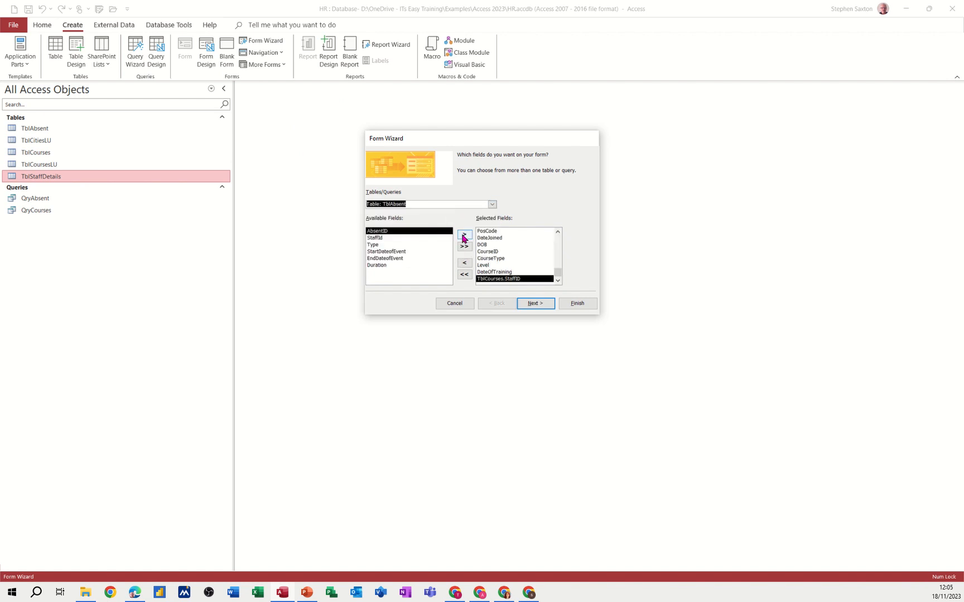
pyautogui.click(464, 248)
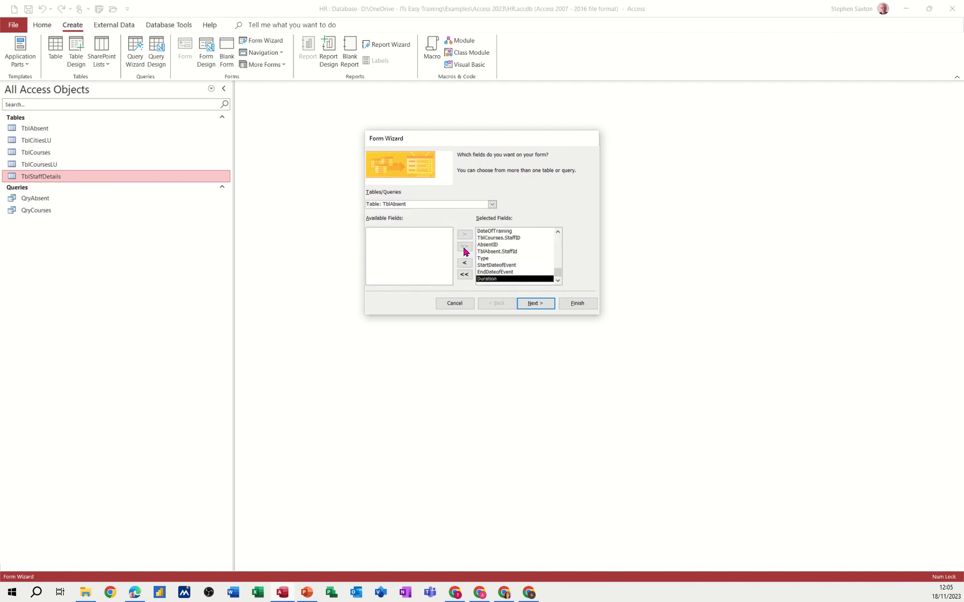
# Choose the Tabular layout, finish the wizard form with the title TblStaffDetails and close the form
pyautogui.click(531, 304)
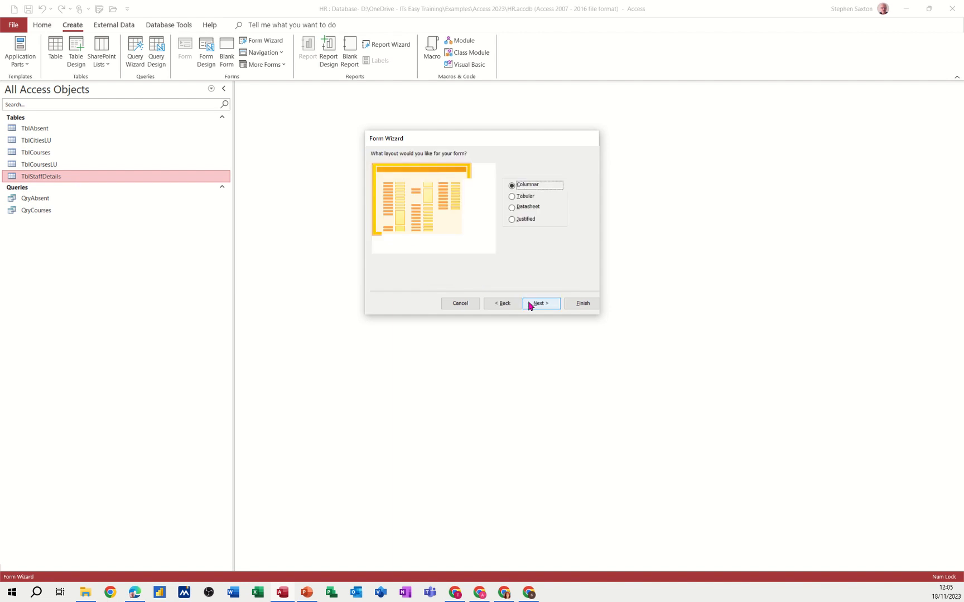
pyautogui.click(523, 196)
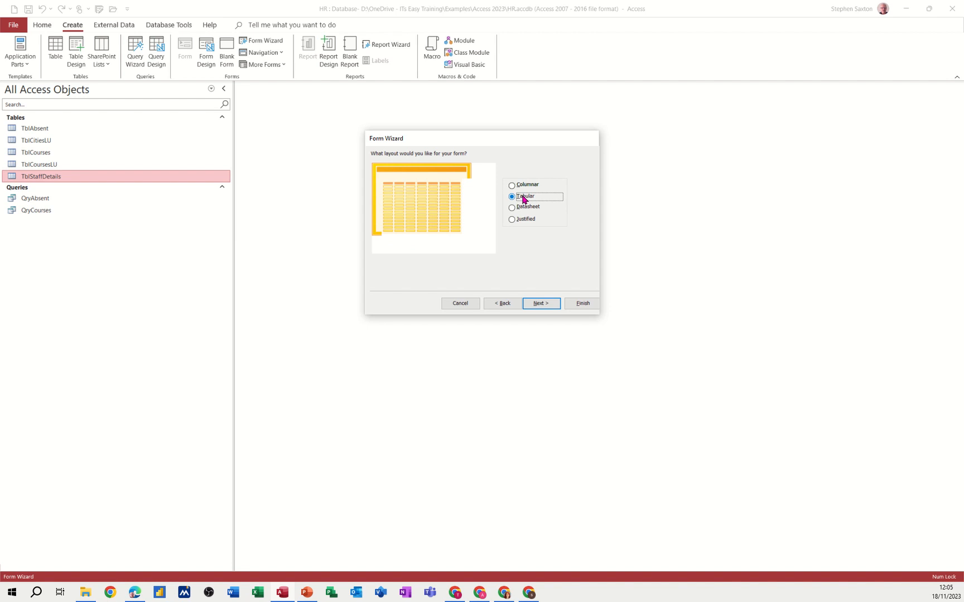
pyautogui.click(538, 307)
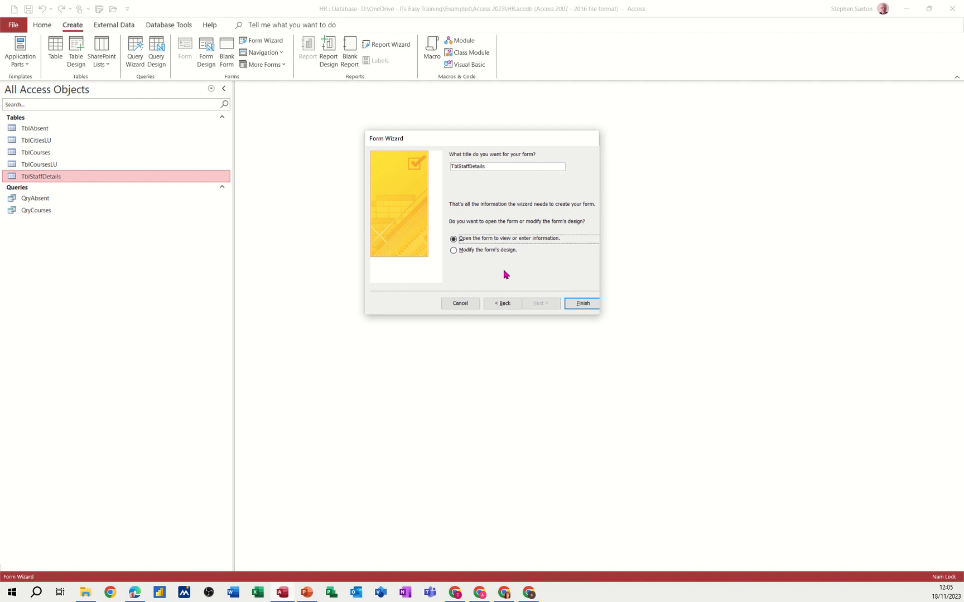
pyautogui.click(580, 303)
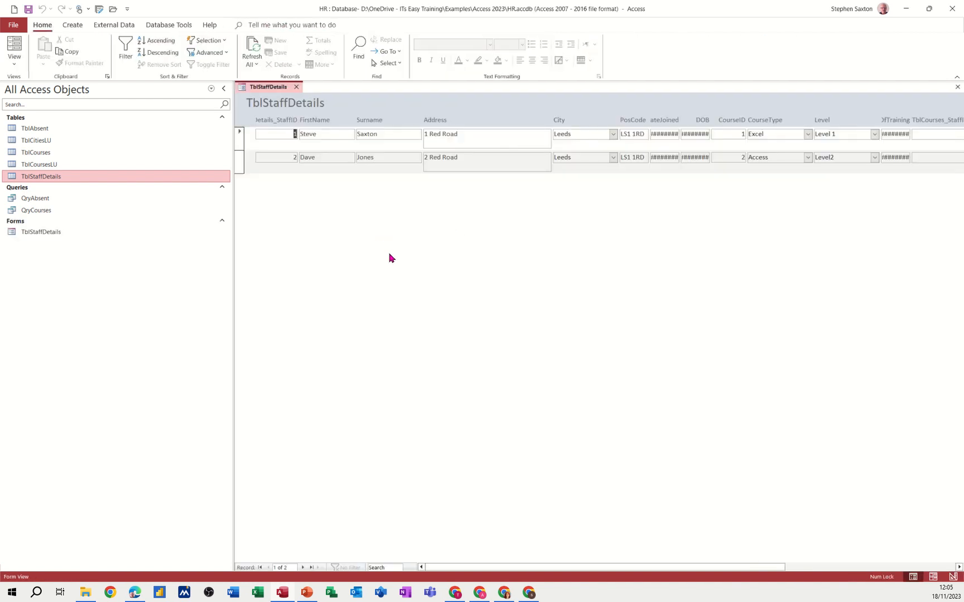
pyautogui.click(240, 135)
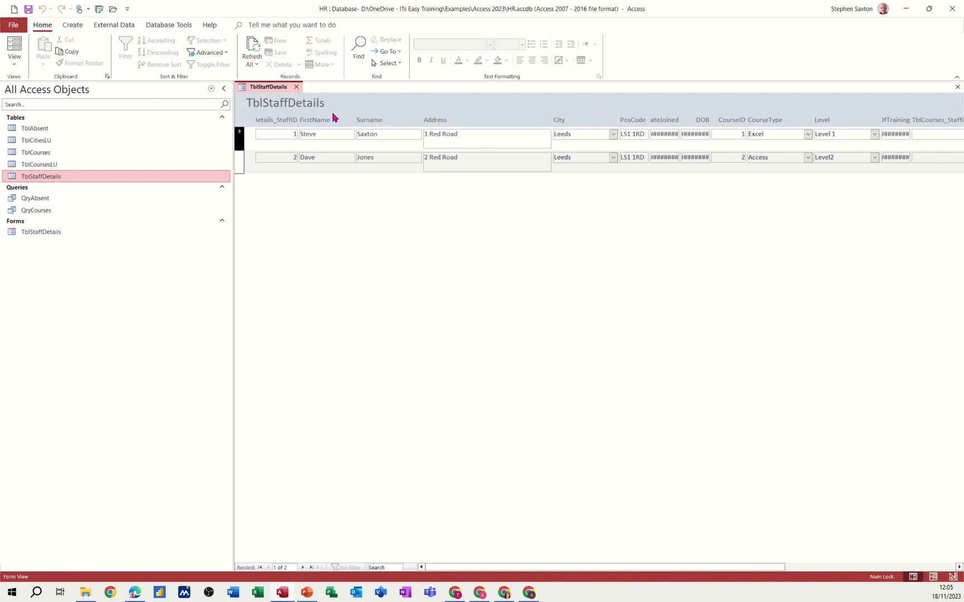
pyautogui.click(295, 88)
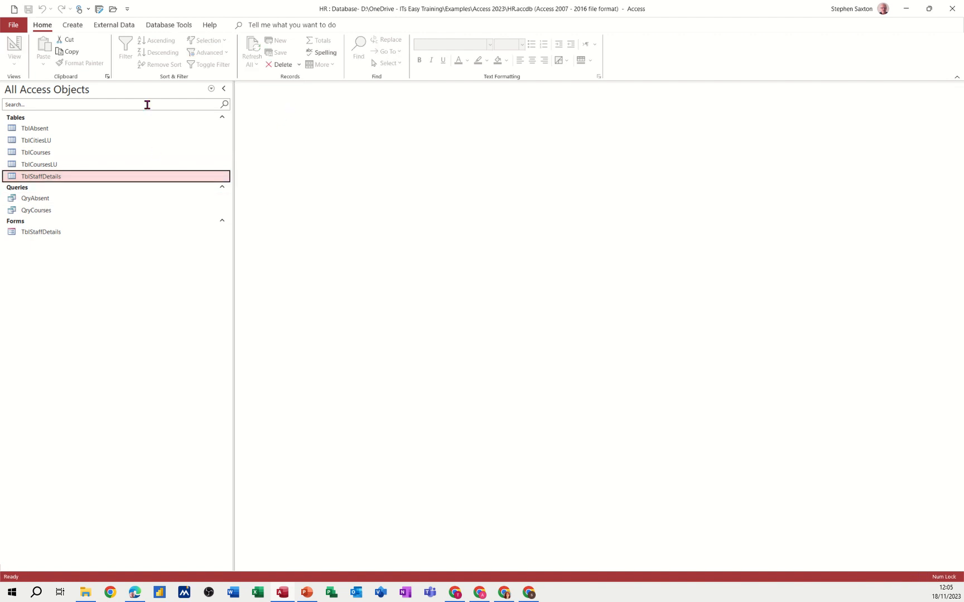
# Create a blank form in Design View, set its Record Source to TblStaffDetails and close the Property Sheet
pyautogui.click(73, 25)
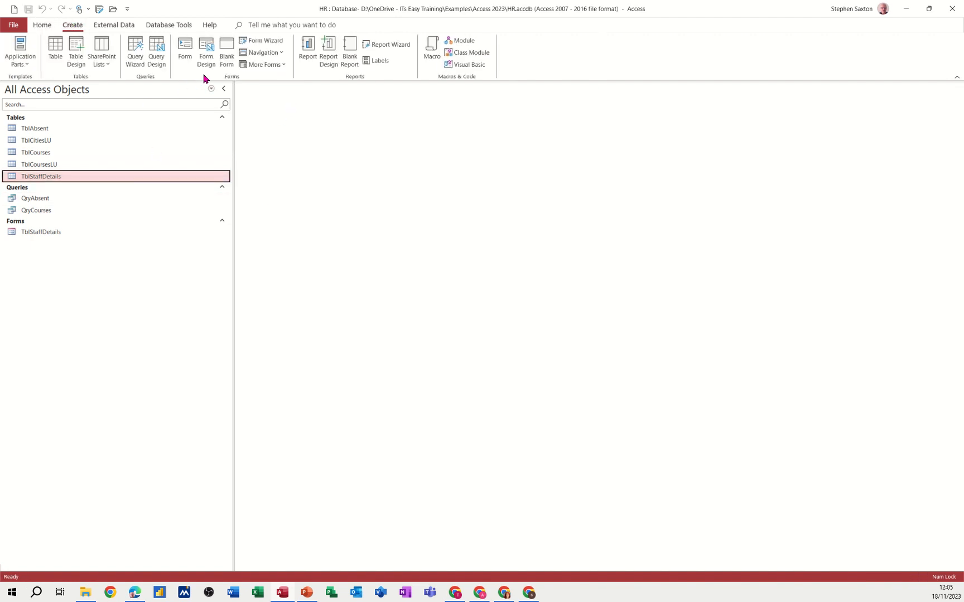
pyautogui.click(206, 49)
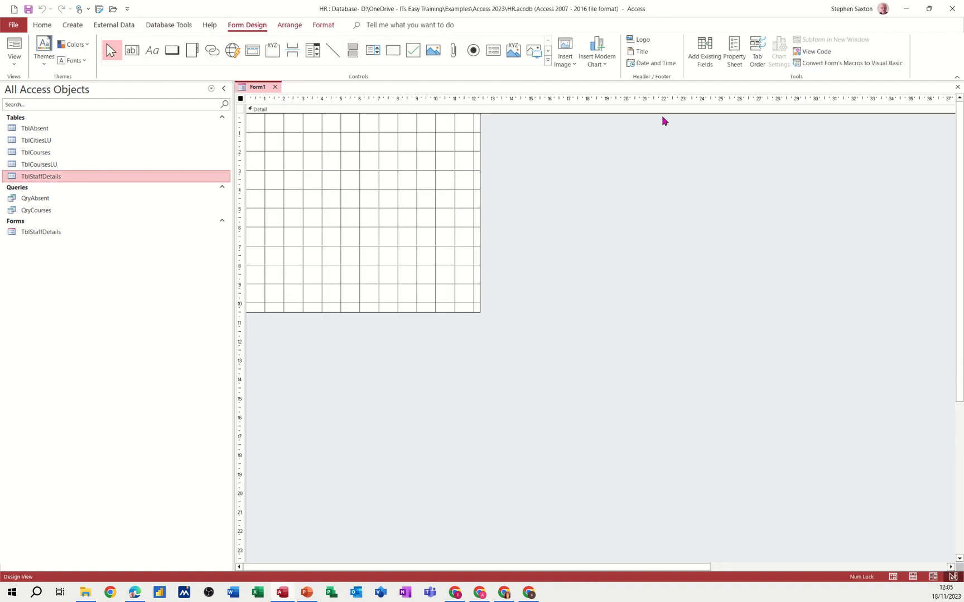
pyautogui.click(734, 51)
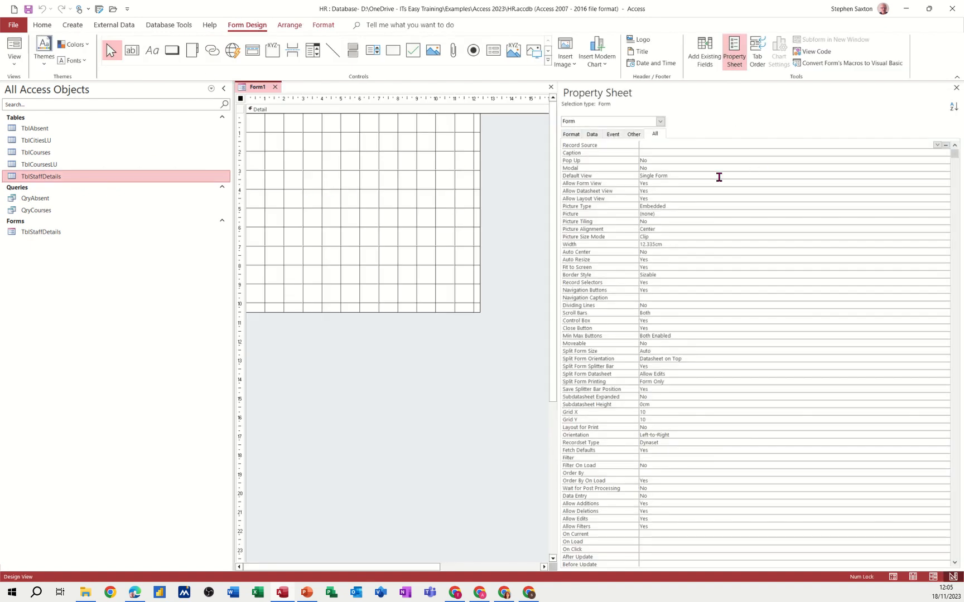
pyautogui.click(936, 145)
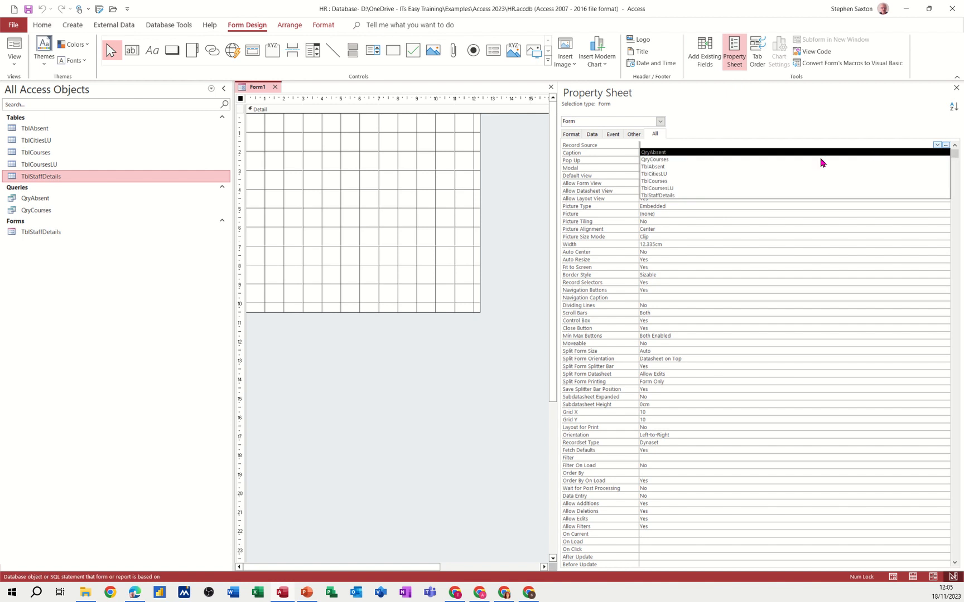
pyautogui.click(698, 195)
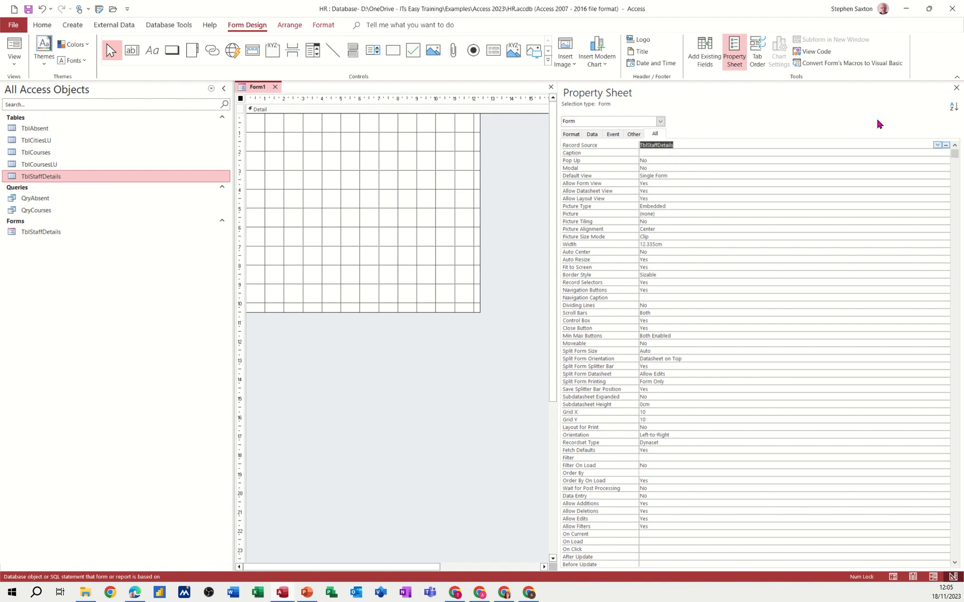
pyautogui.click(956, 88)
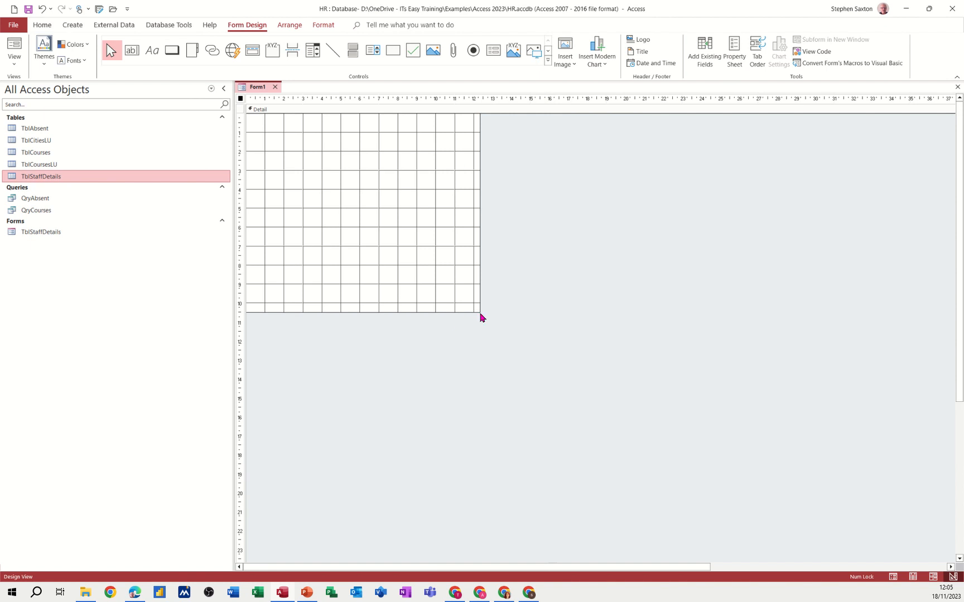
# Enlarge the form's Detail area to about 23 by 18 cm and add all the TblStaffDetails fields from StaffID to DOB
pyautogui.moveTo(478, 313); pyautogui.dragTo(684, 453)
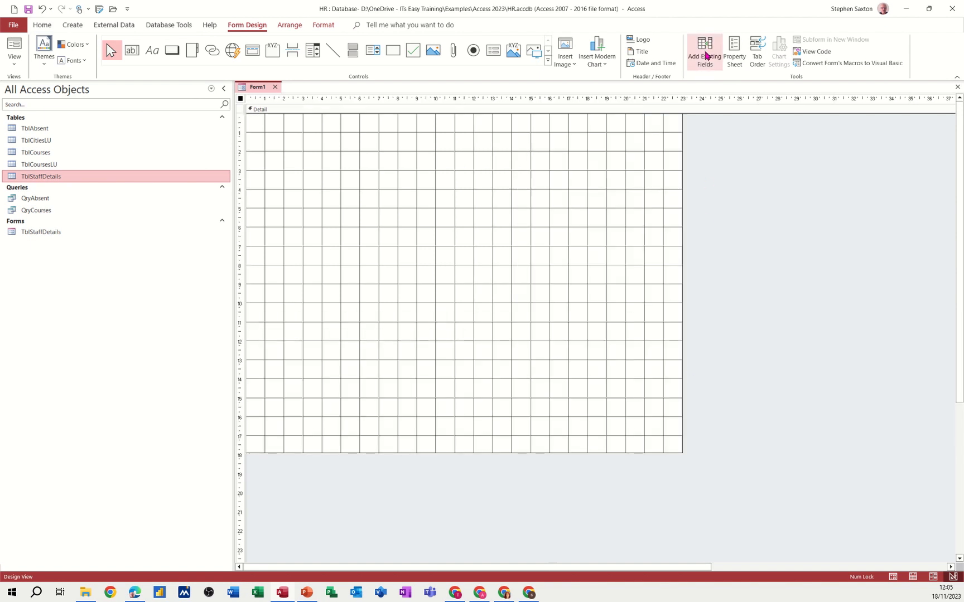
pyautogui.click(705, 50)
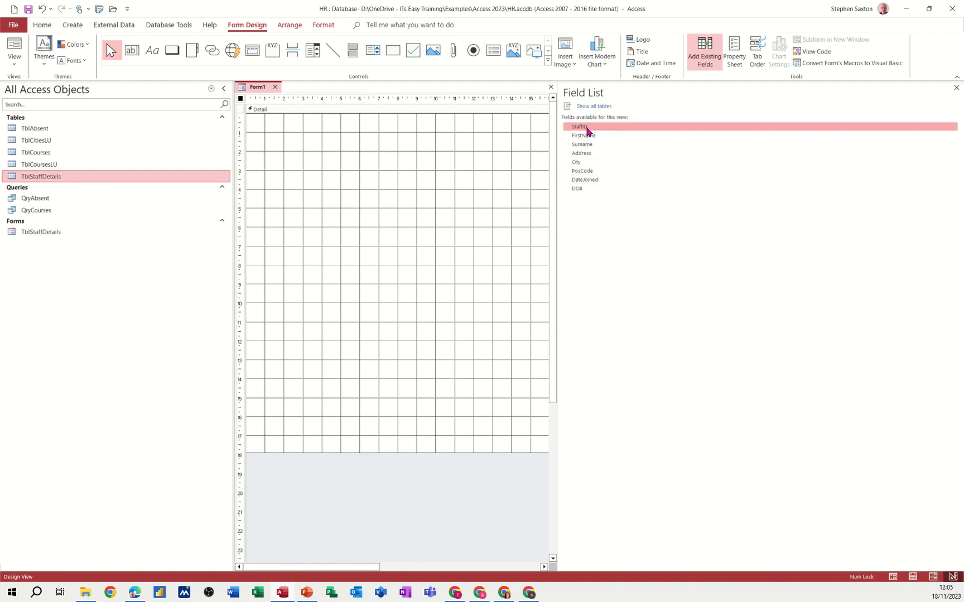
pyautogui.keyDown('shift'); pyautogui.click(581, 191); pyautogui.keyUp('shift')
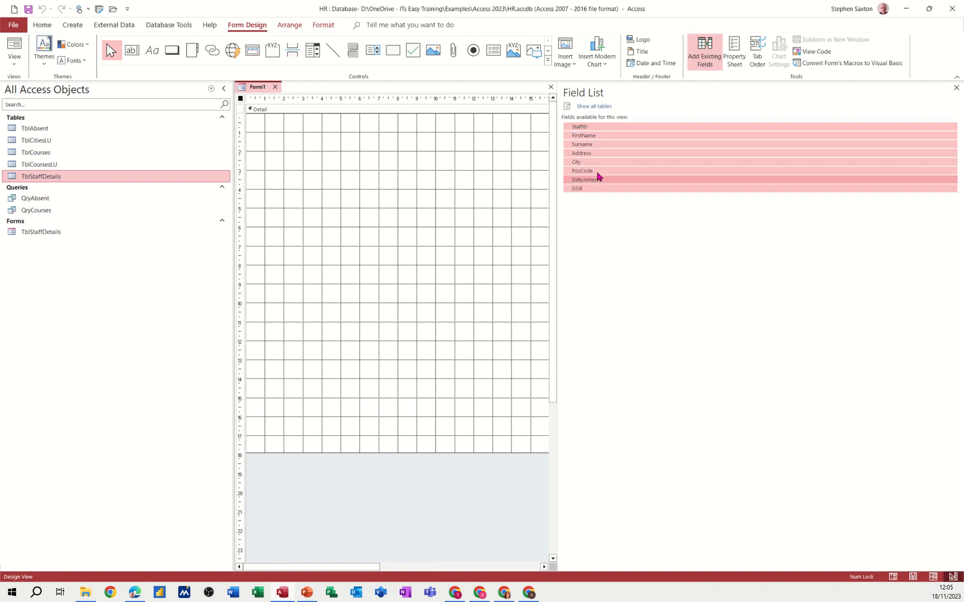
pyautogui.moveTo(602, 160); pyautogui.dragTo(319, 133)
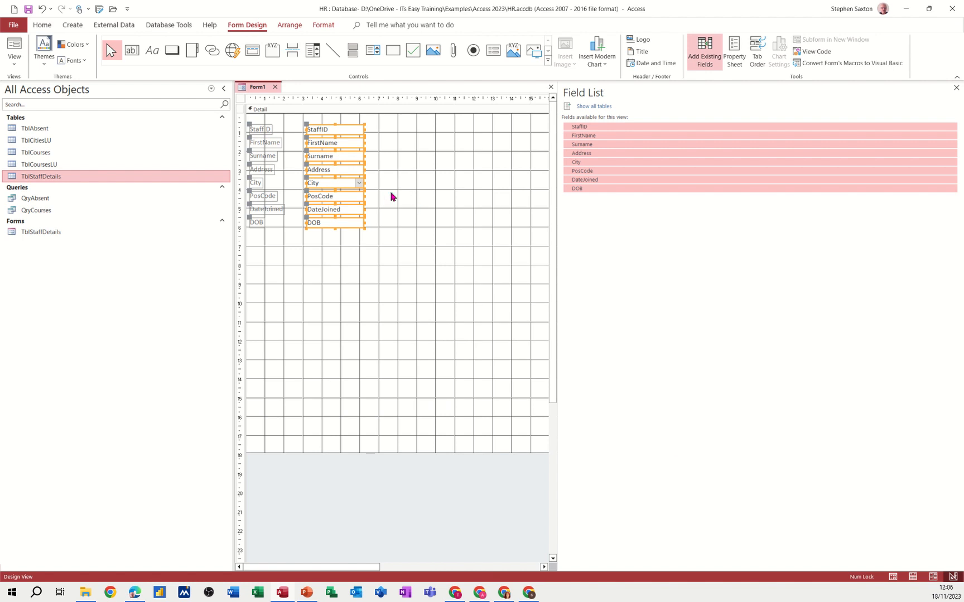
# Check the staff fields in Form View, return to Design View and deselect the controls
pyautogui.click(18, 49)
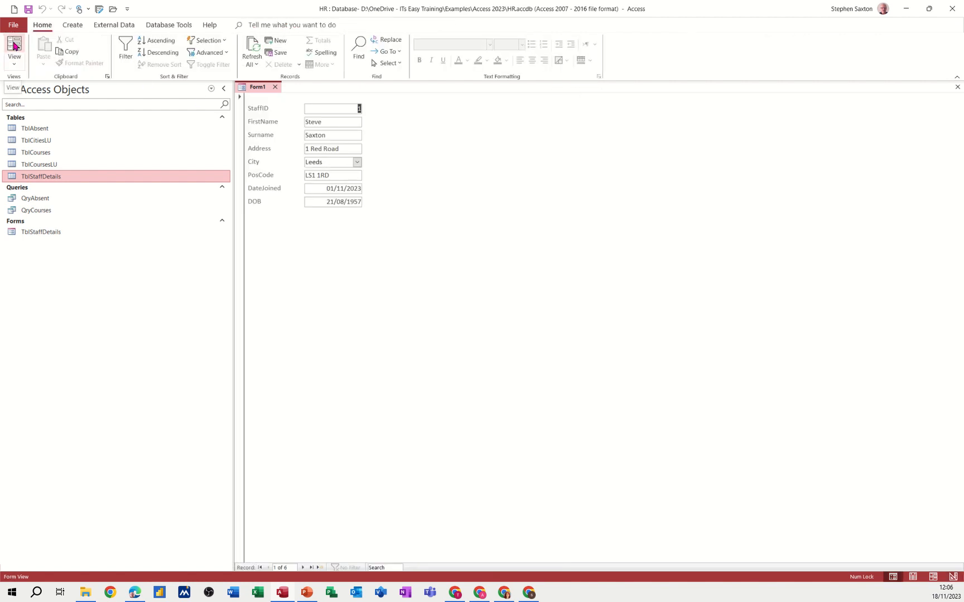
pyautogui.click(15, 63)
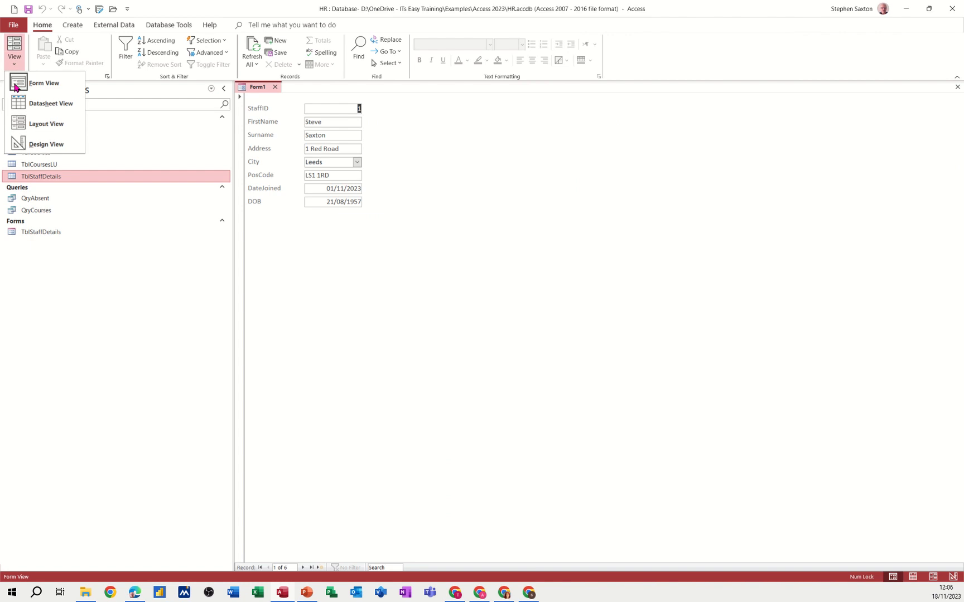
pyautogui.click(26, 142)
pyautogui.click(392, 201)
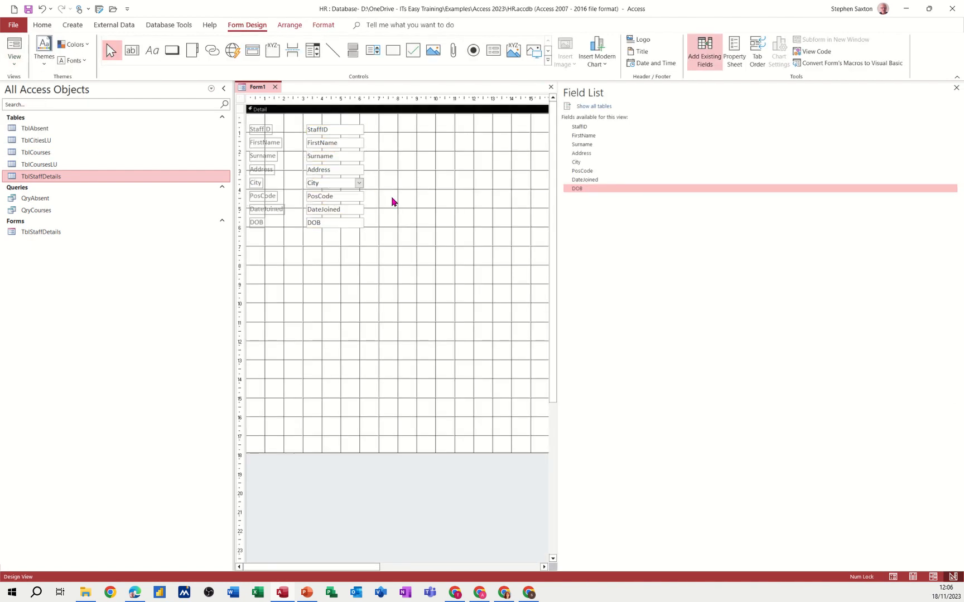
# Widen the Address text box to about 9.5 cm and the City combo box to about 6 cm
pyautogui.click(347, 171)
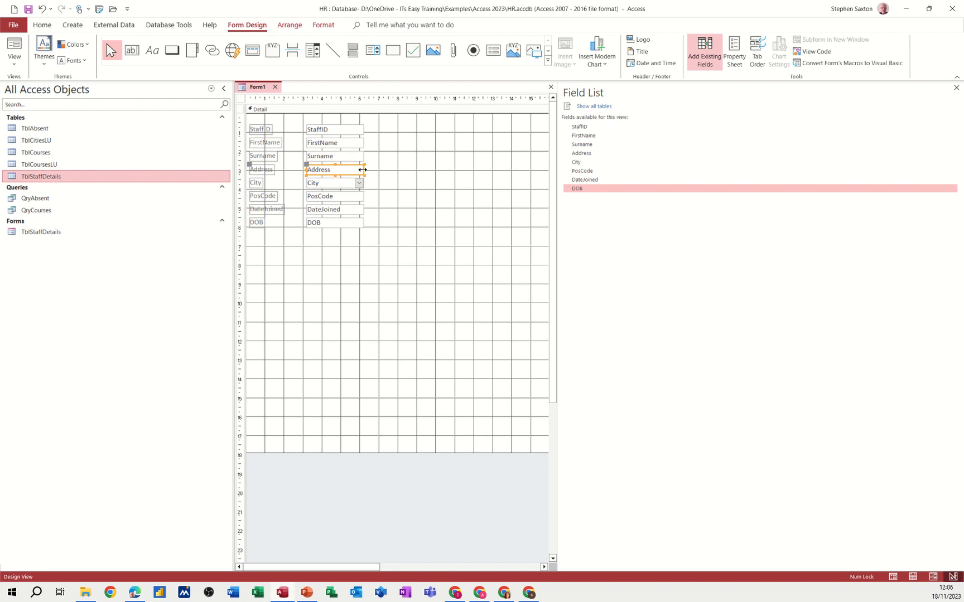
pyautogui.moveTo(363, 170); pyautogui.dragTo(485, 169)
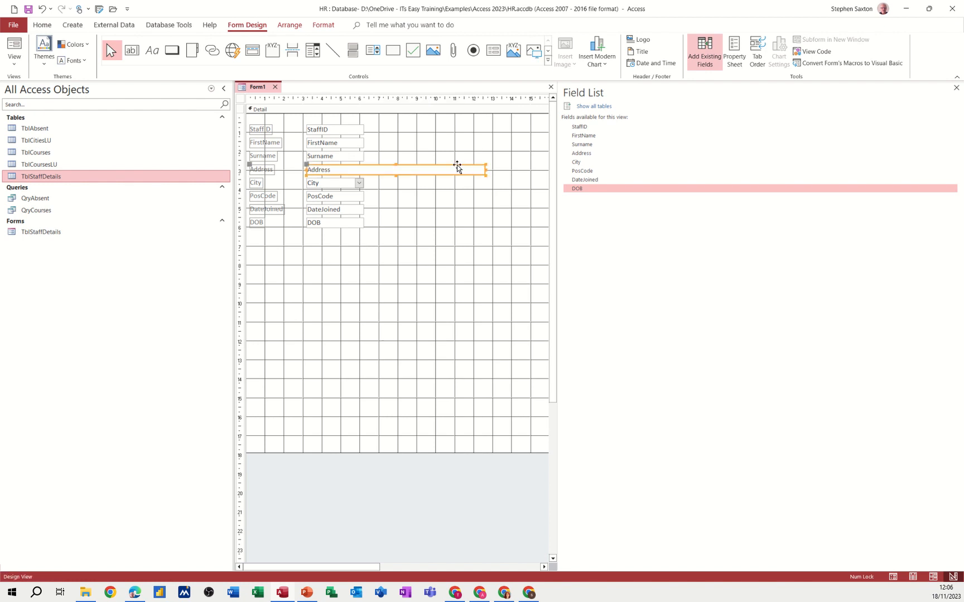
pyautogui.click(288, 26)
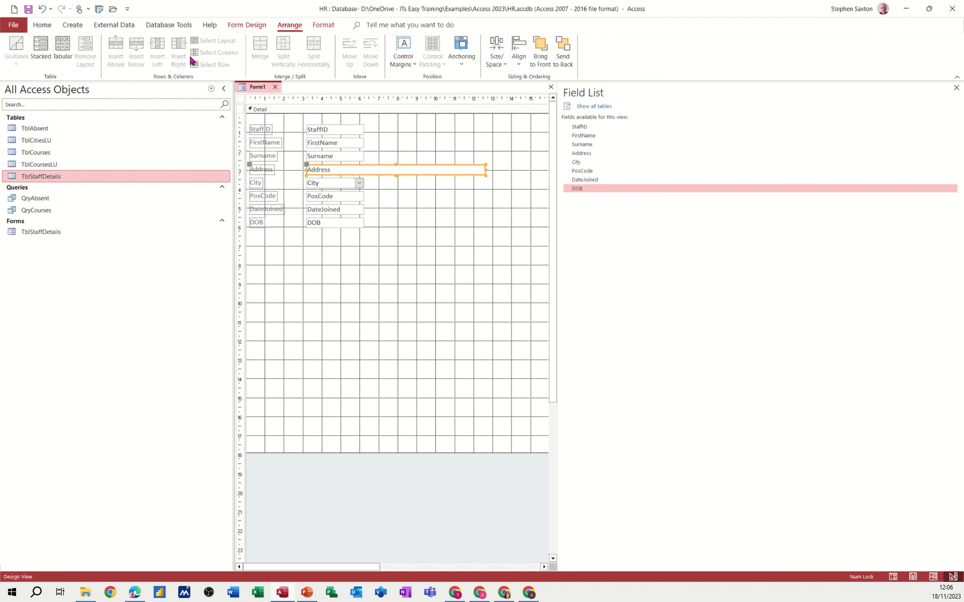
pyautogui.click(231, 27)
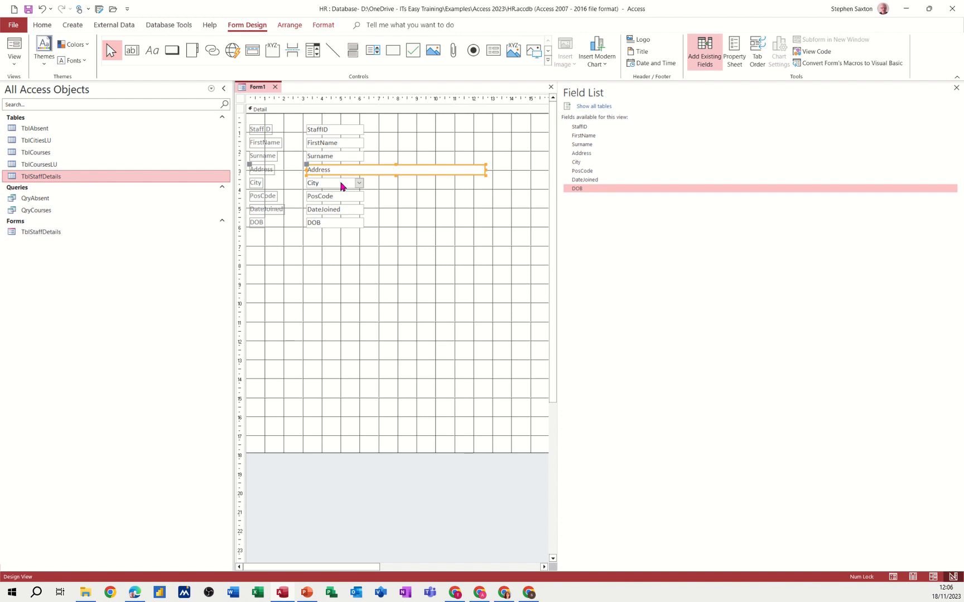
pyautogui.click(342, 184)
pyautogui.moveTo(363, 182); pyautogui.dragTo(417, 184)
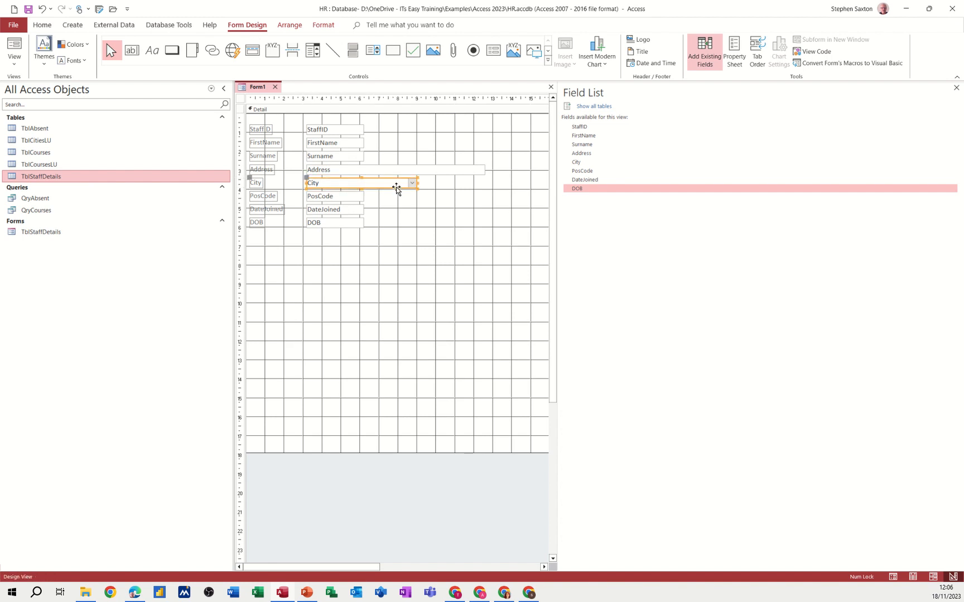
pyautogui.click(397, 247)
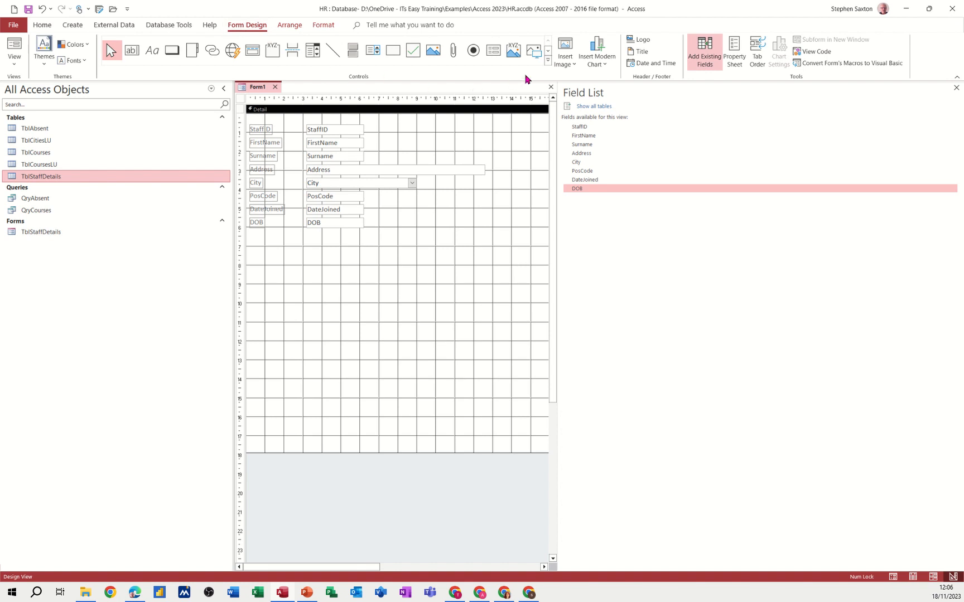
# Close the Field List and draw a Subform control about 19 by 4.6 cm below the DOB field
pyautogui.click(547, 60)
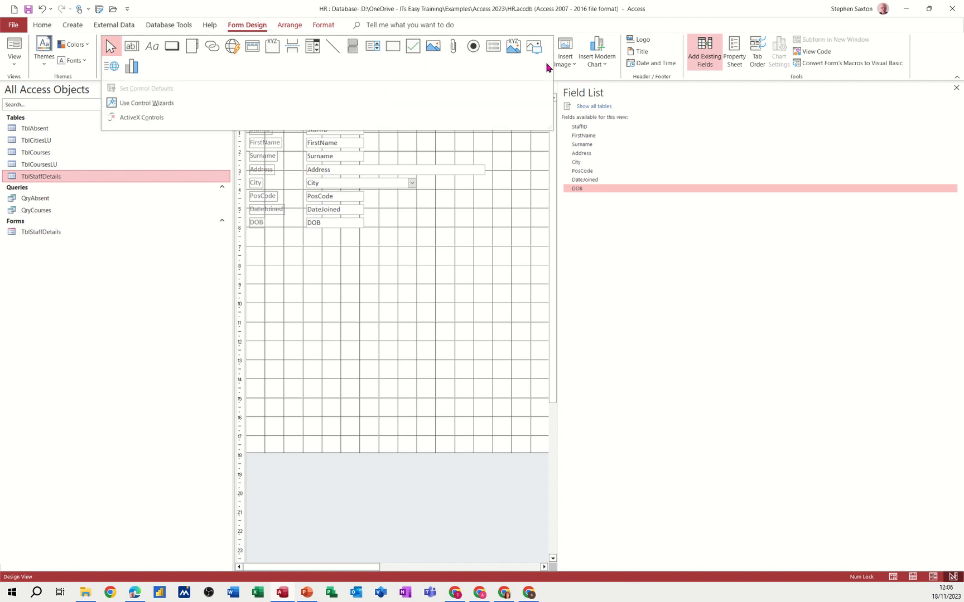
pyautogui.click(956, 86)
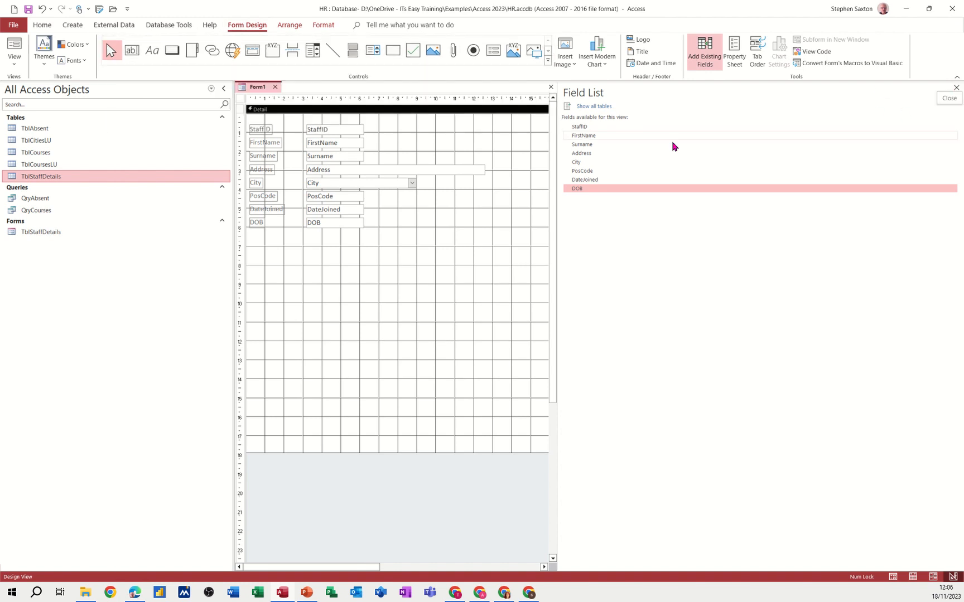
pyautogui.click(957, 88)
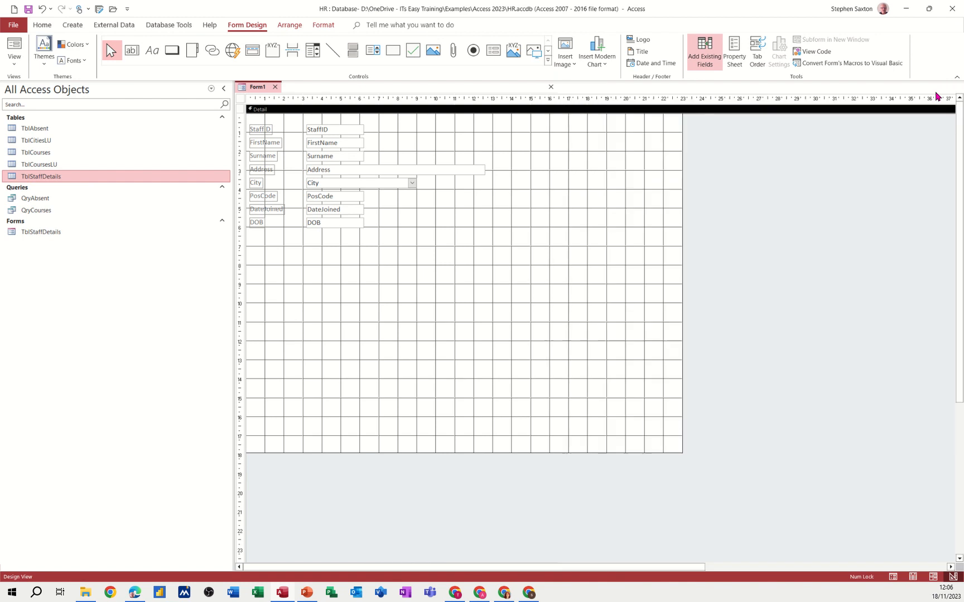
pyautogui.click(547, 61)
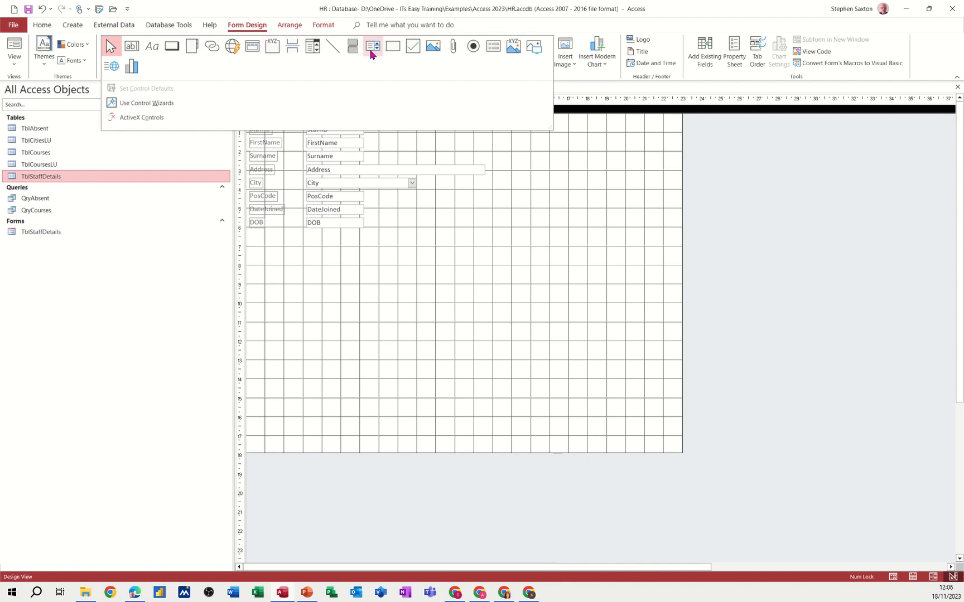
pyautogui.click(491, 48)
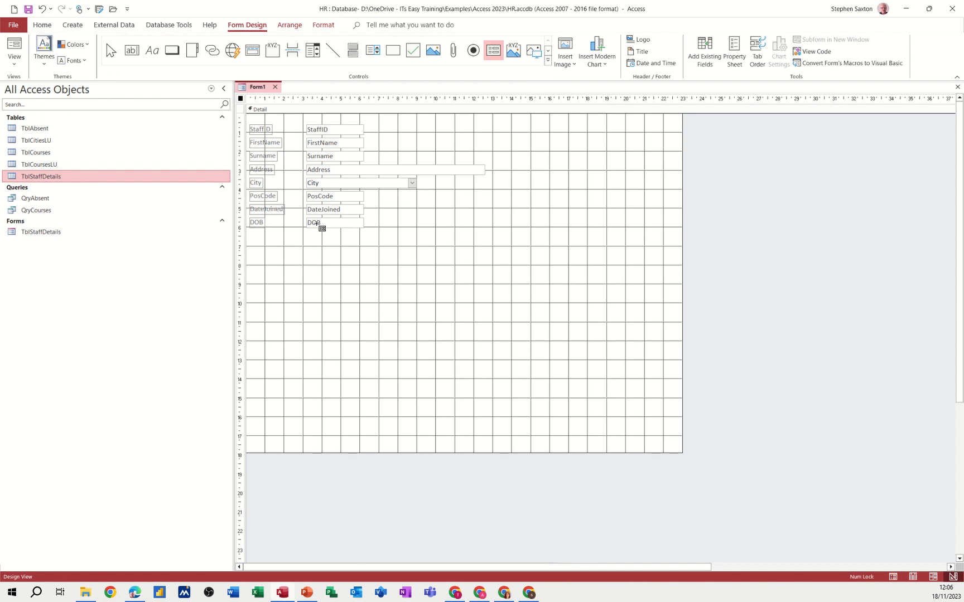
pyautogui.moveTo(276, 244); pyautogui.dragTo(638, 331)
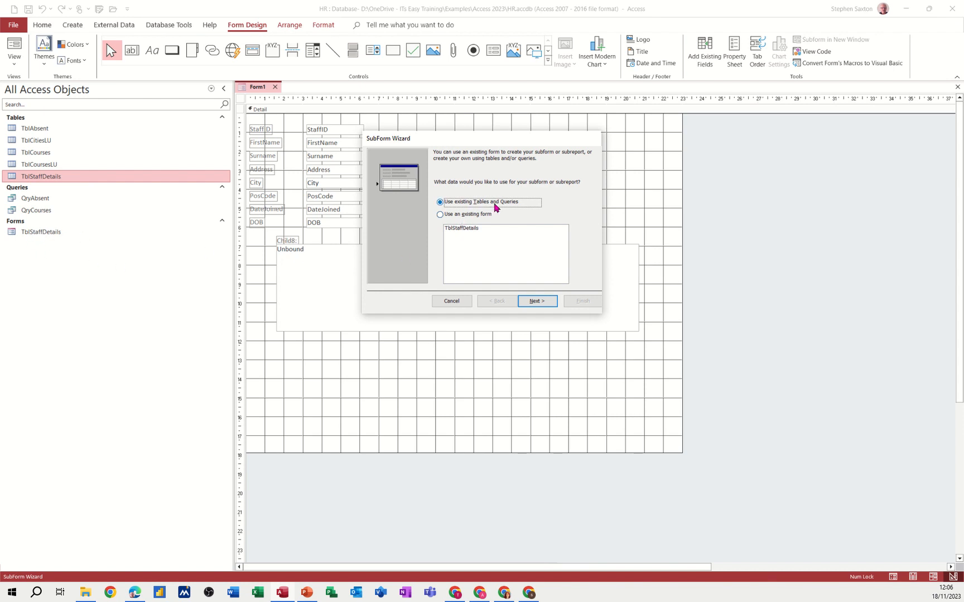
# Complete the SubForm Wizard with all TblCourses fields, linked to TblStaffDetails by StaffID, and the name TblCourses subform
pyautogui.click(536, 301)
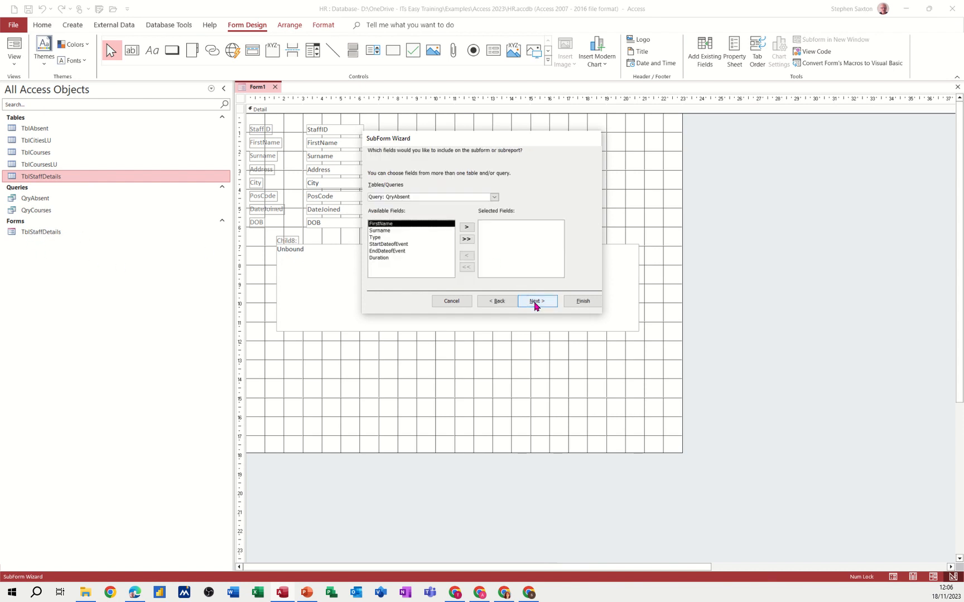
pyautogui.click(493, 198)
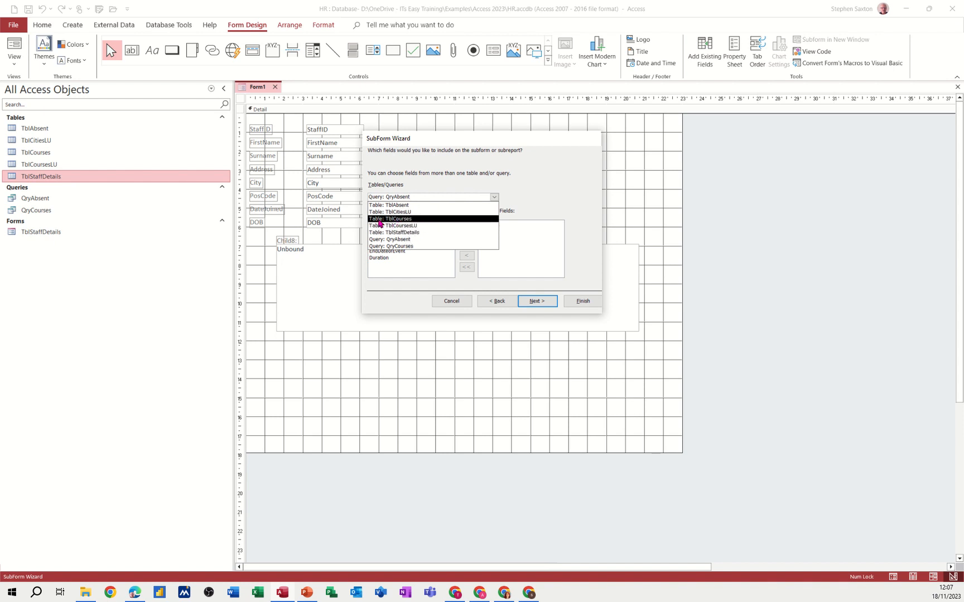
pyautogui.click(385, 219)
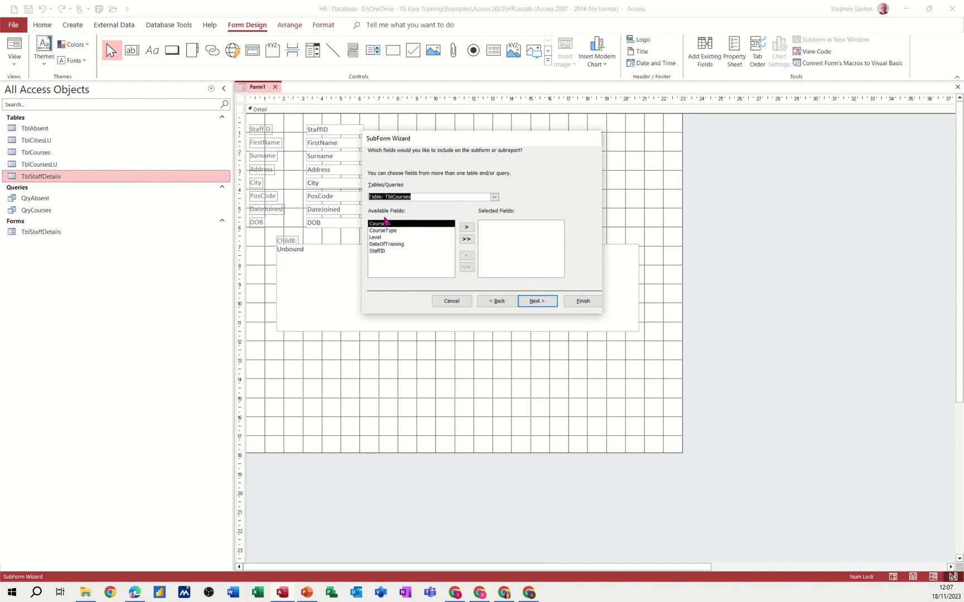
pyautogui.click(466, 239)
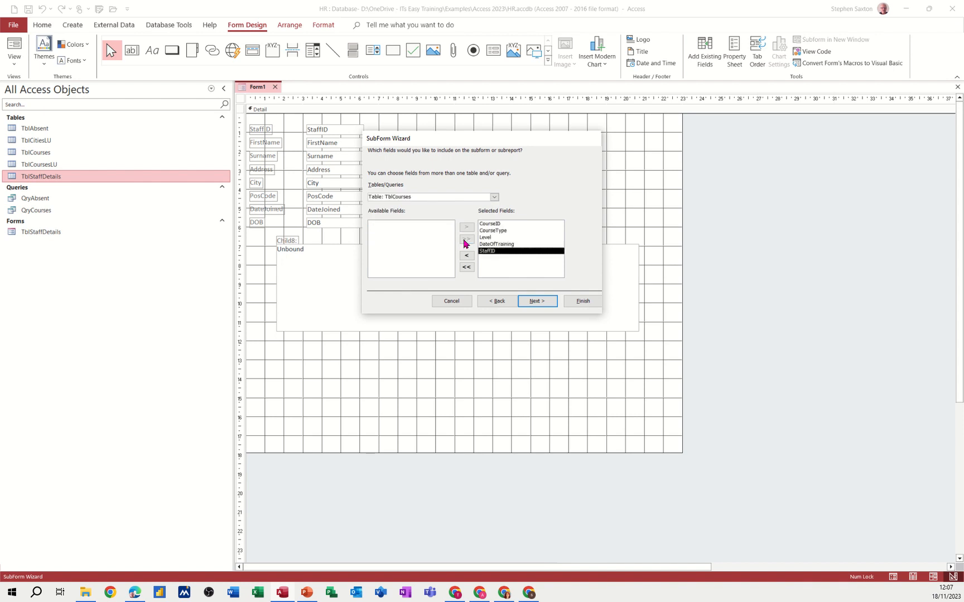
pyautogui.click(530, 300)
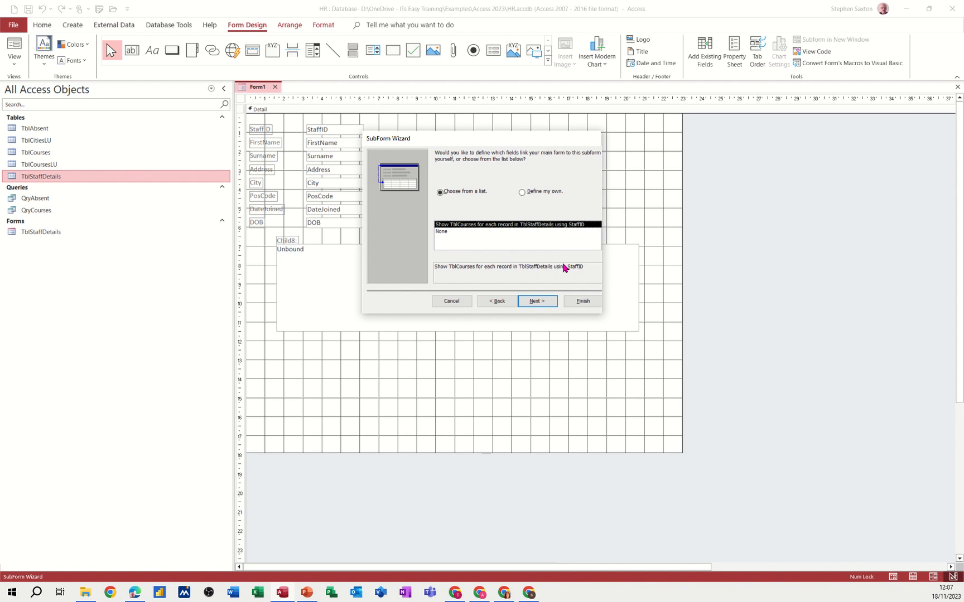
pyautogui.click(538, 302)
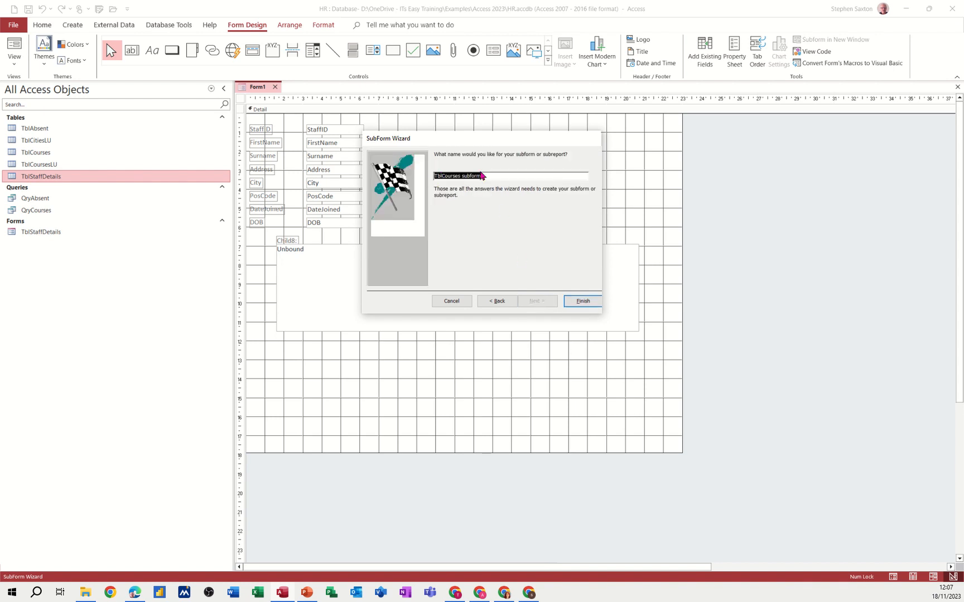
pyautogui.click(580, 301)
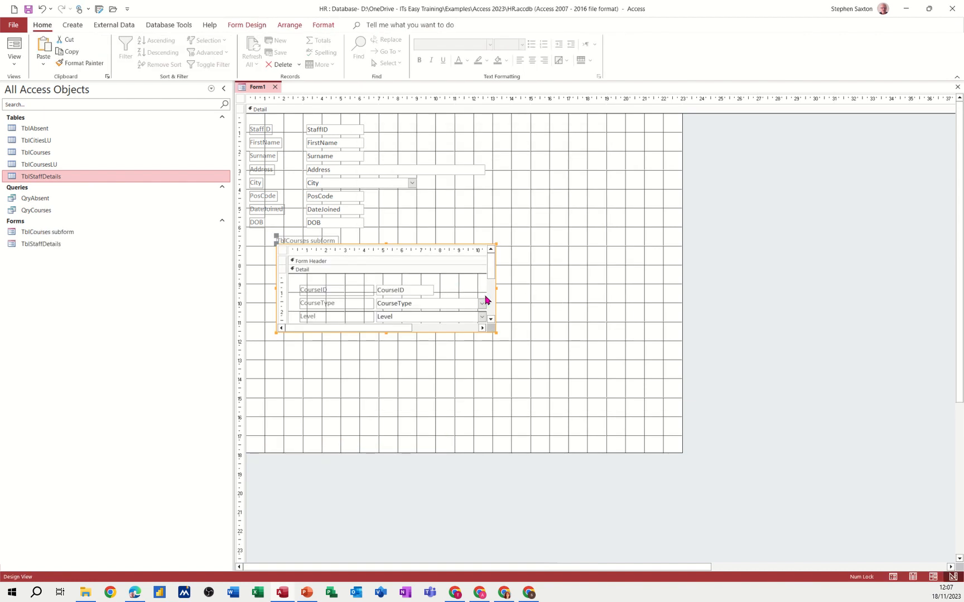
# Widen the TblCourses subform to about 21 cm and fit its CourseType, Level and StaffID columns to their contents in Form View
pyautogui.moveTo(497, 288); pyautogui.dragTo(680, 287)
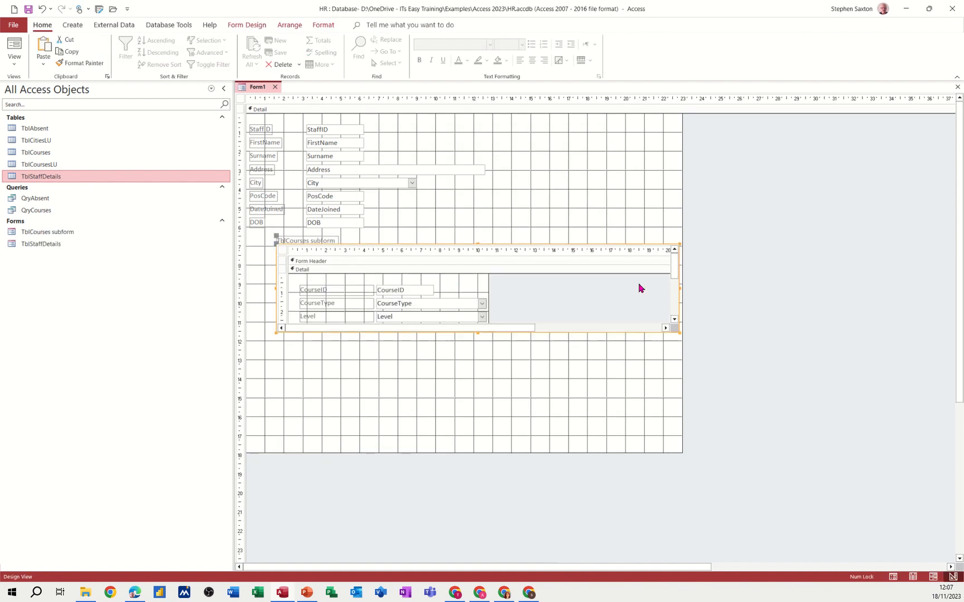
pyautogui.click(14, 45)
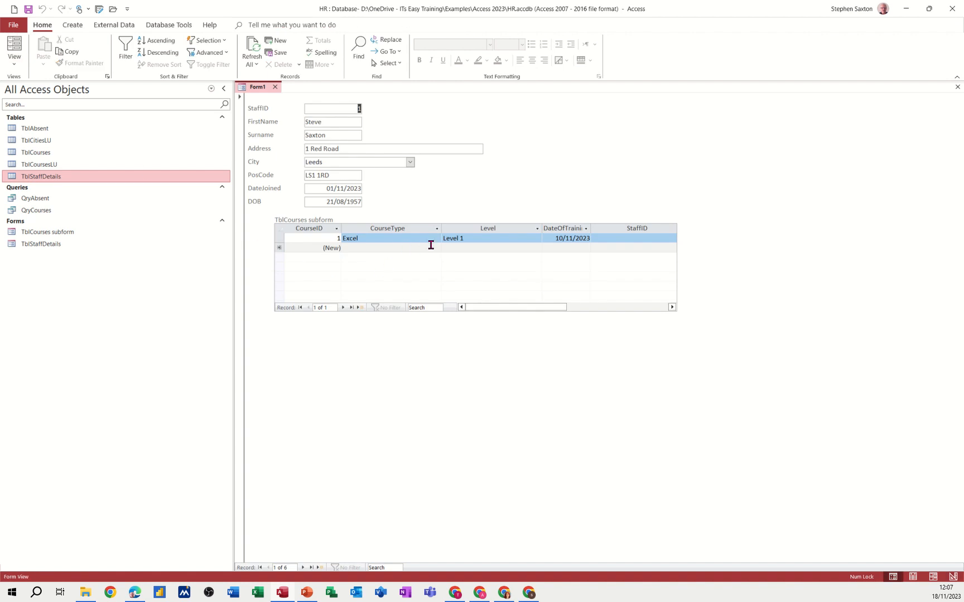
pyautogui.doubleClick(444, 230)
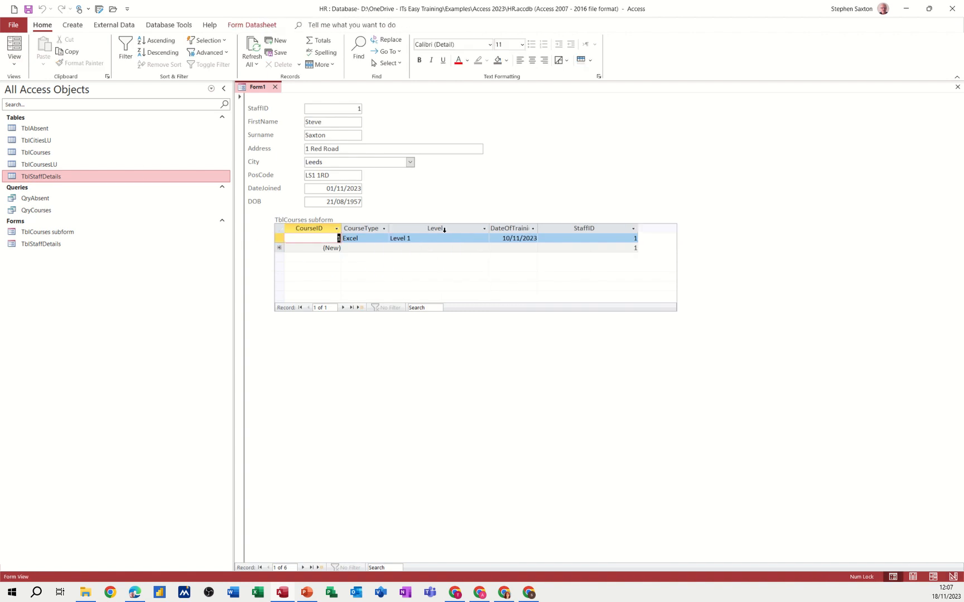
pyautogui.doubleClick(489, 228)
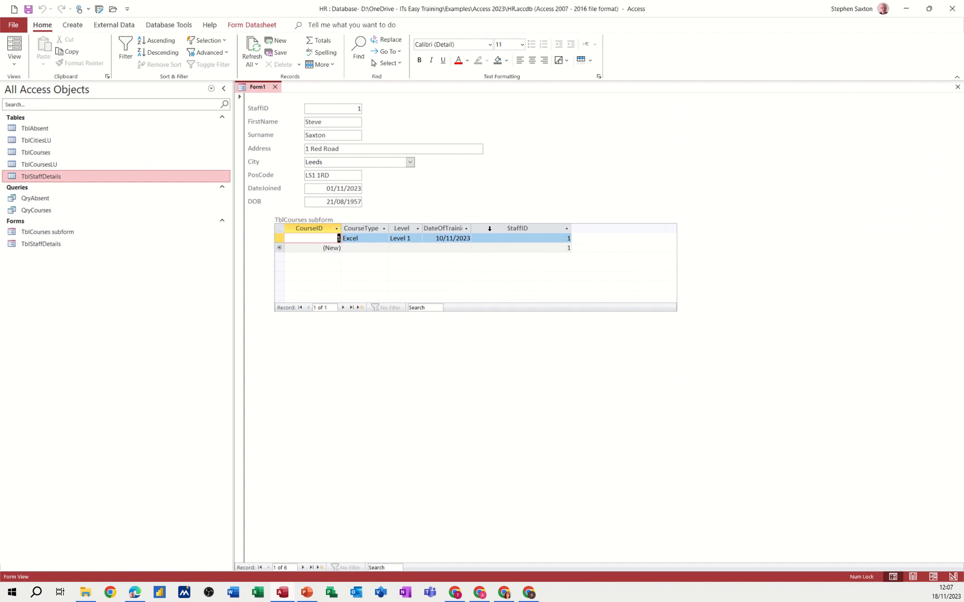
pyautogui.doubleClick(571, 230)
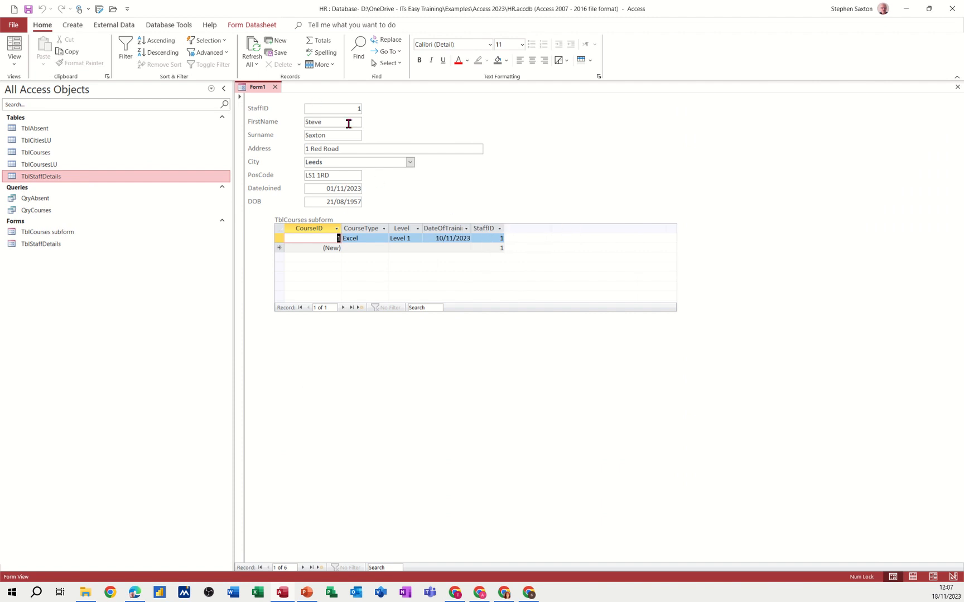
# Remove the StaffID column from the courses subform and browse to the third staff record and back to the first
pyautogui.click(480, 228)
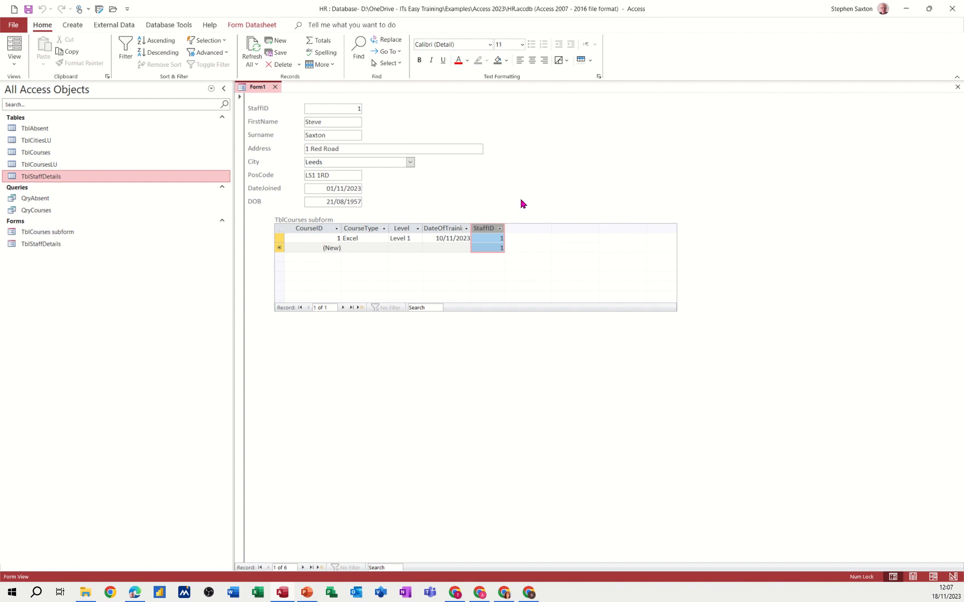
pyautogui.press('Delete')
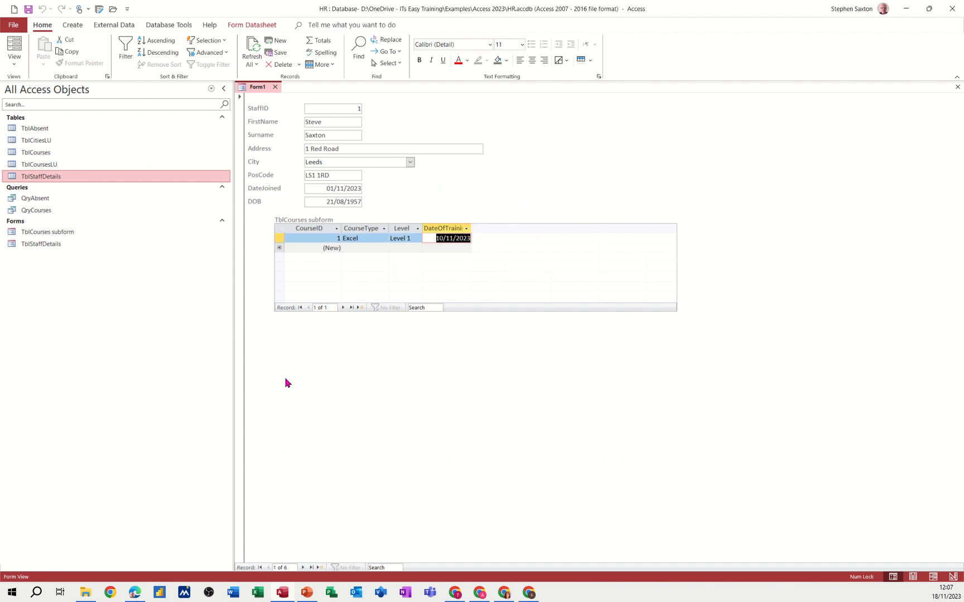
pyautogui.click(304, 568)
pyautogui.click(304, 568)
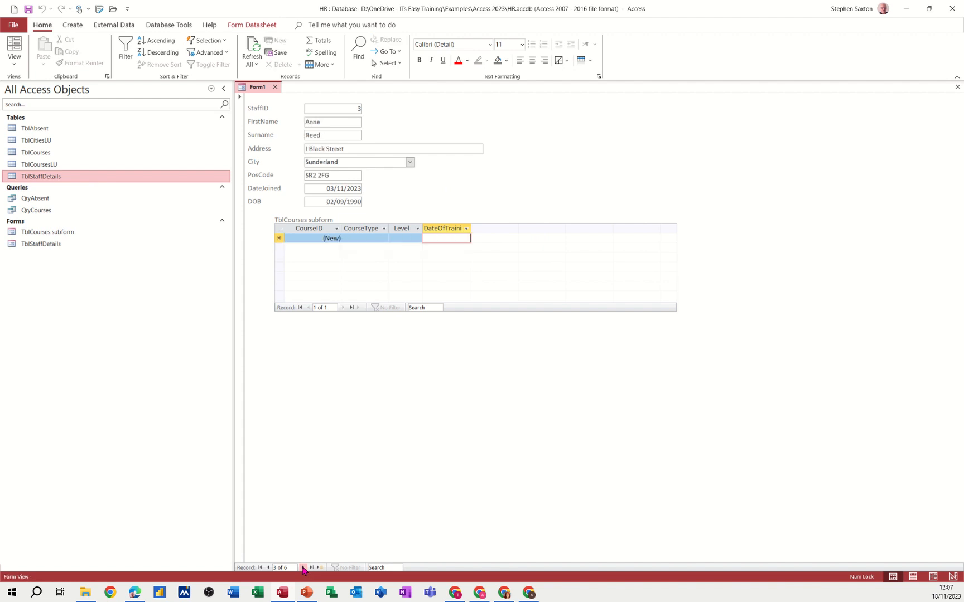
pyautogui.click(260, 568)
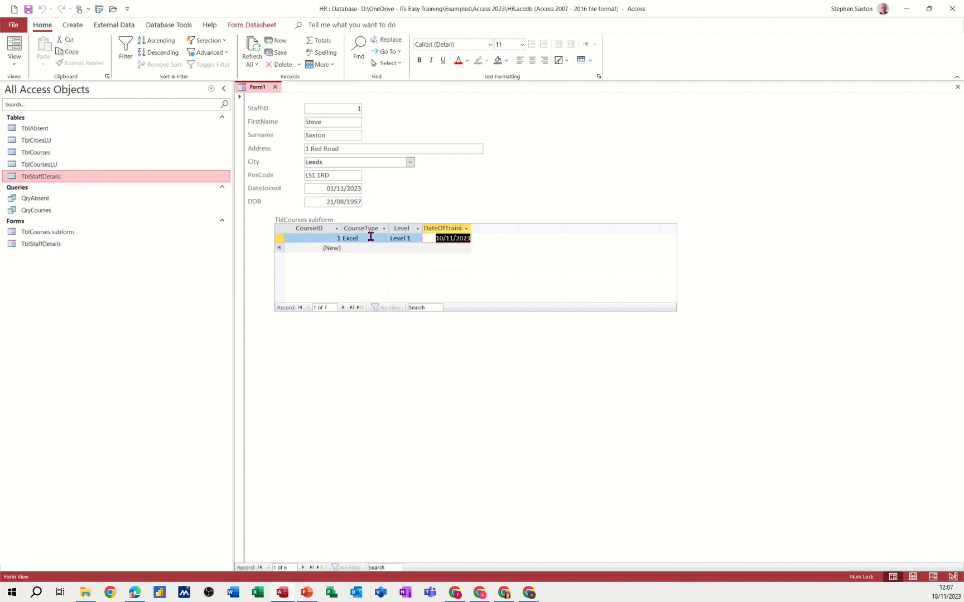
# Return to Design View, saving the TblCourses subform changes and naming the main form FrmStaffRecords
pyautogui.click(14, 47)
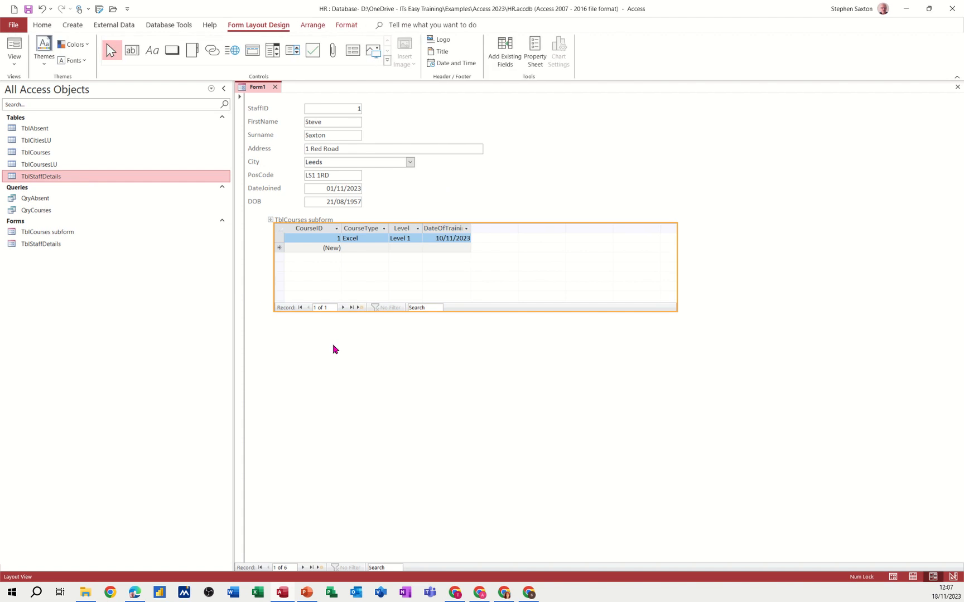
pyautogui.click(15, 62)
pyautogui.click(31, 144)
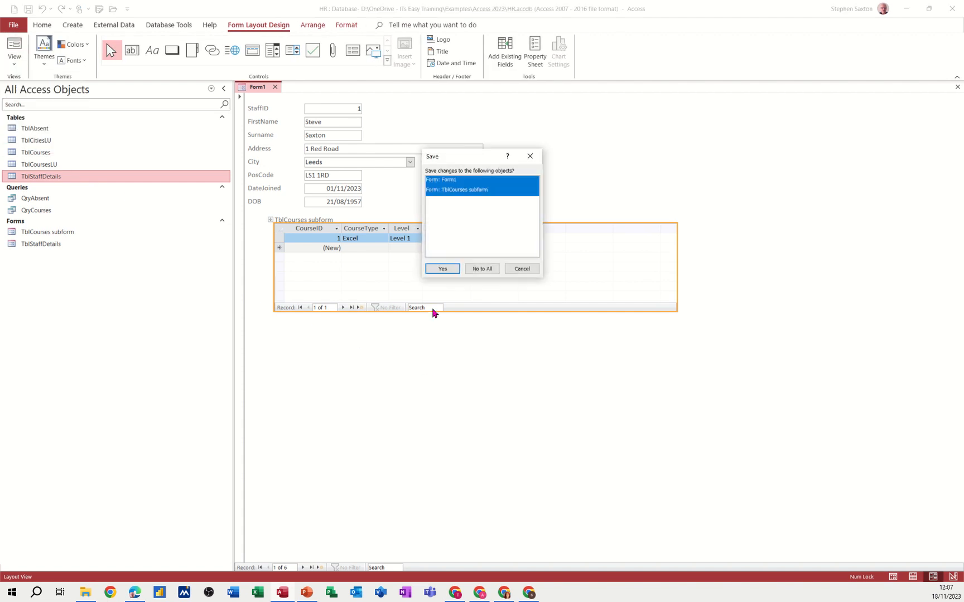
pyautogui.click(443, 269)
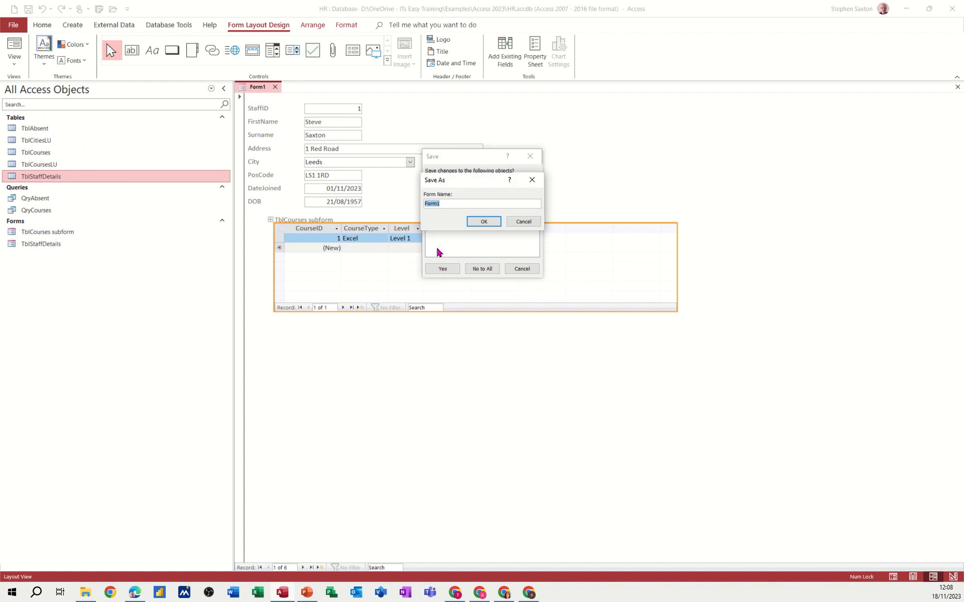
pyautogui.write('F')
pyautogui.click(481, 221)
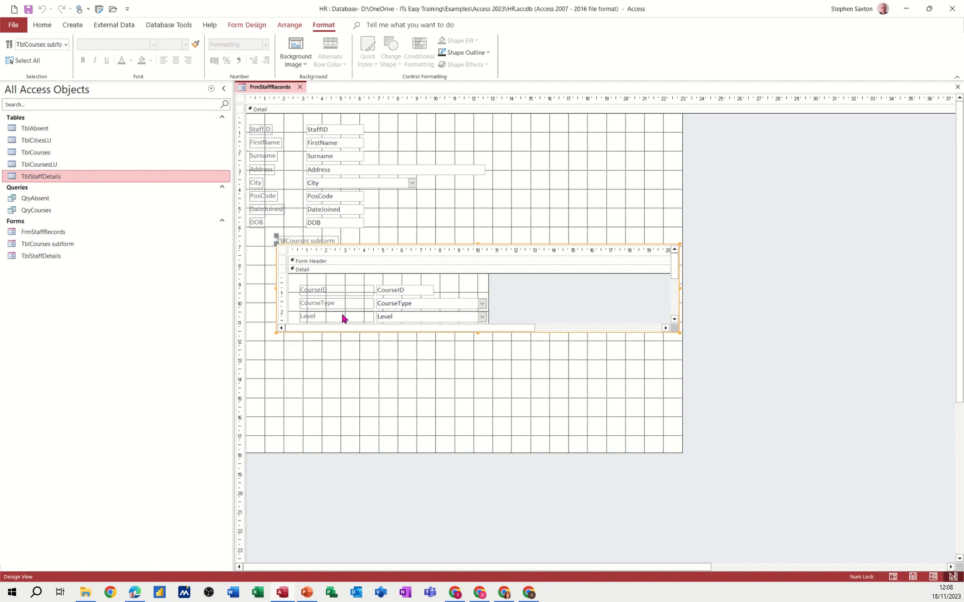
# Draw a second Subform control about 15 by 5 cm below the courses subform
pyautogui.click(246, 25)
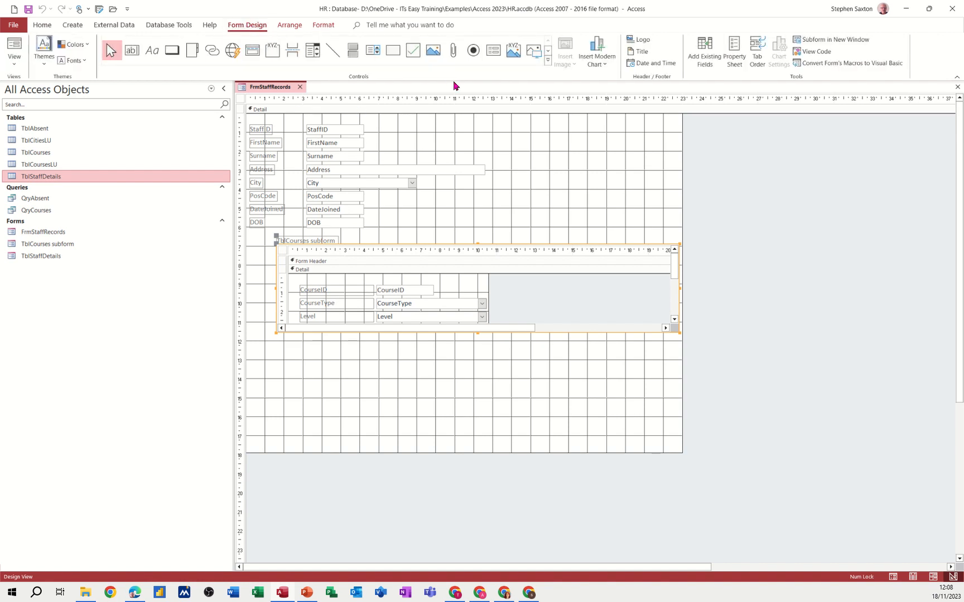
pyautogui.click(549, 61)
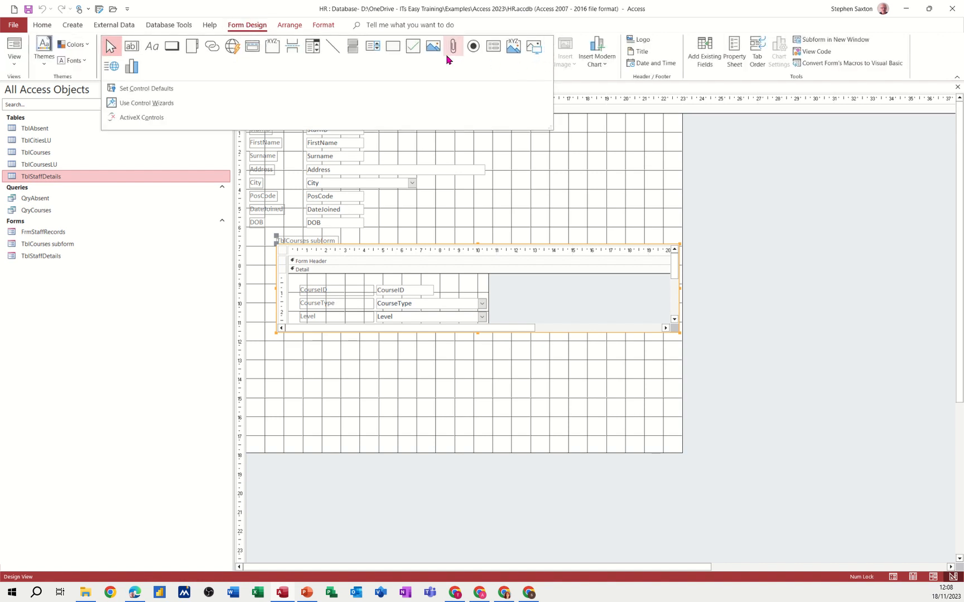
pyautogui.click(493, 46)
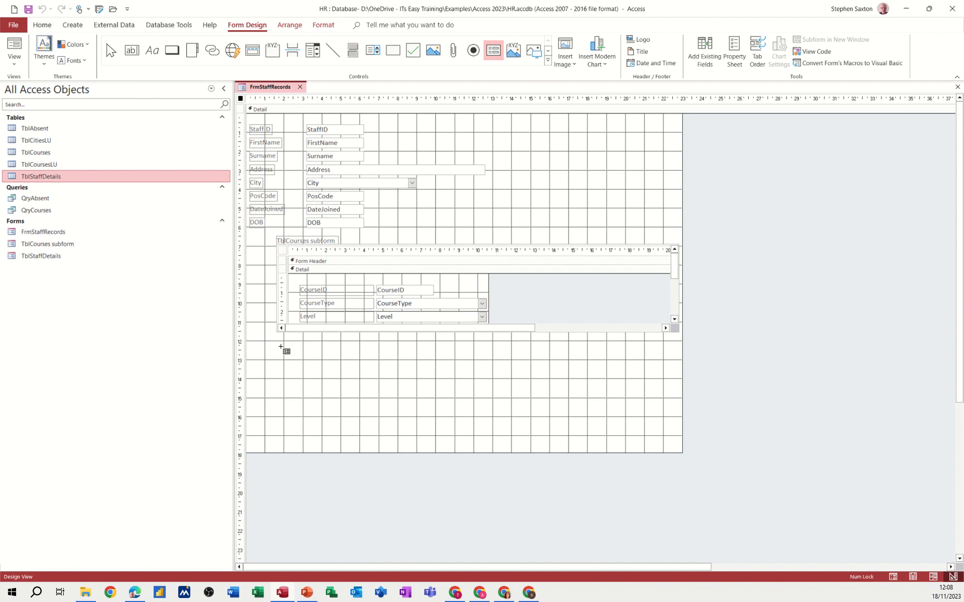
pyautogui.moveTo(281, 347)
pyautogui.mouseDown()
pyautogui.moveTo(391, 402)
pyautogui.moveTo(563, 442)
pyautogui.mouseUp()
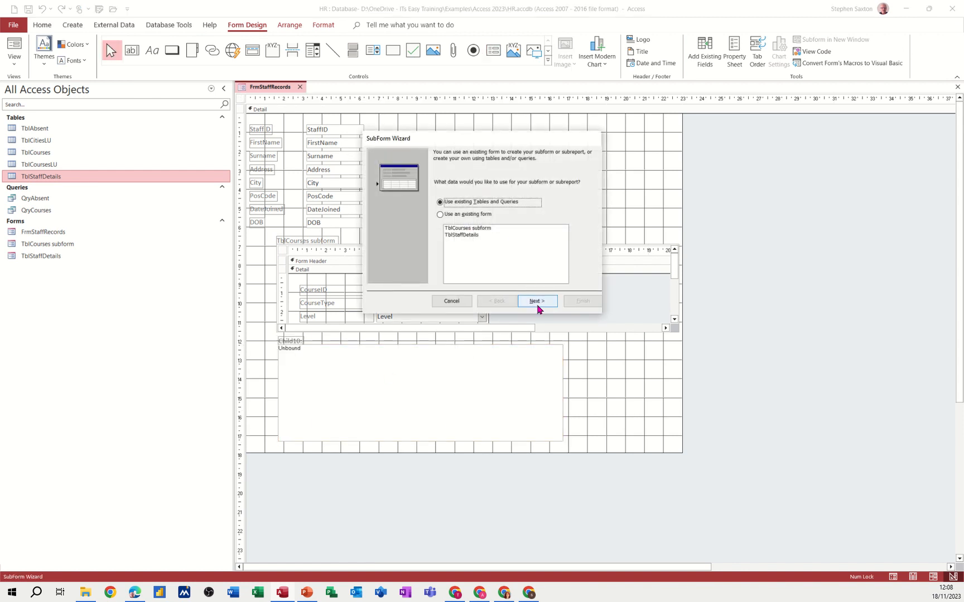
# Complete the SubForm Wizard with all TblAbsent fields, linked to TblStaffDetails by StaffID, and the name TblAbsent subform
pyautogui.click(537, 301)
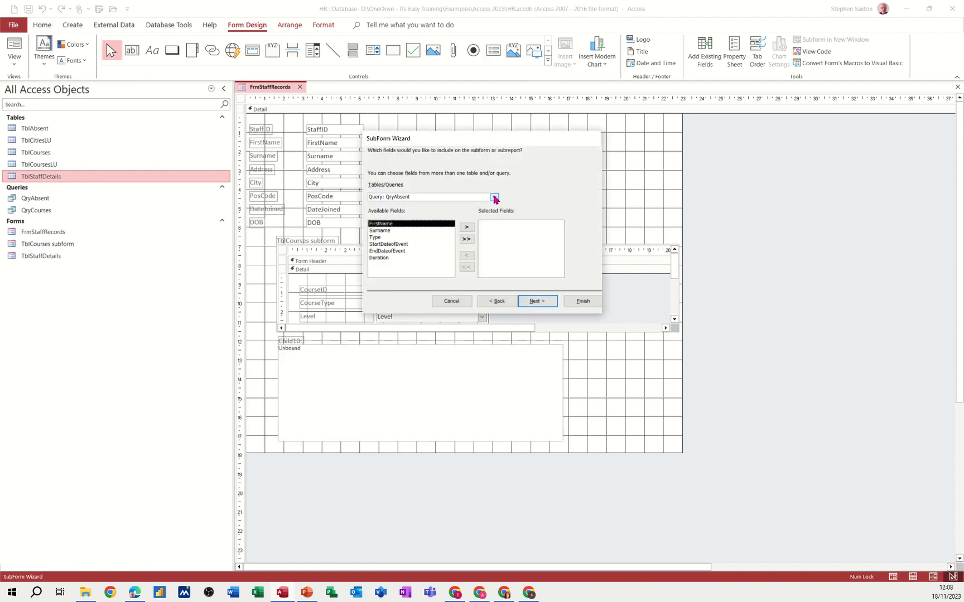
pyautogui.click(493, 198)
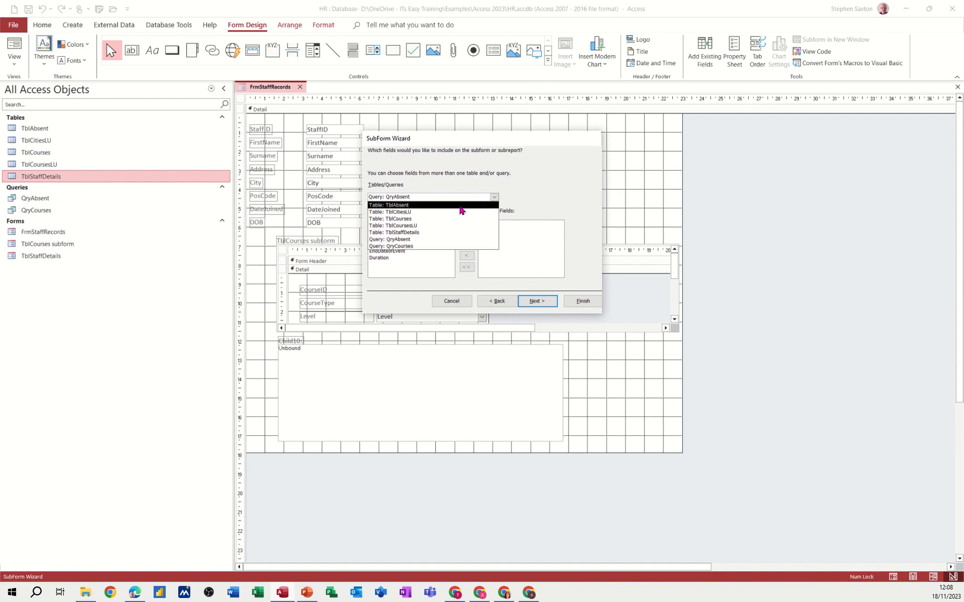
pyautogui.click(461, 208)
pyautogui.click(466, 239)
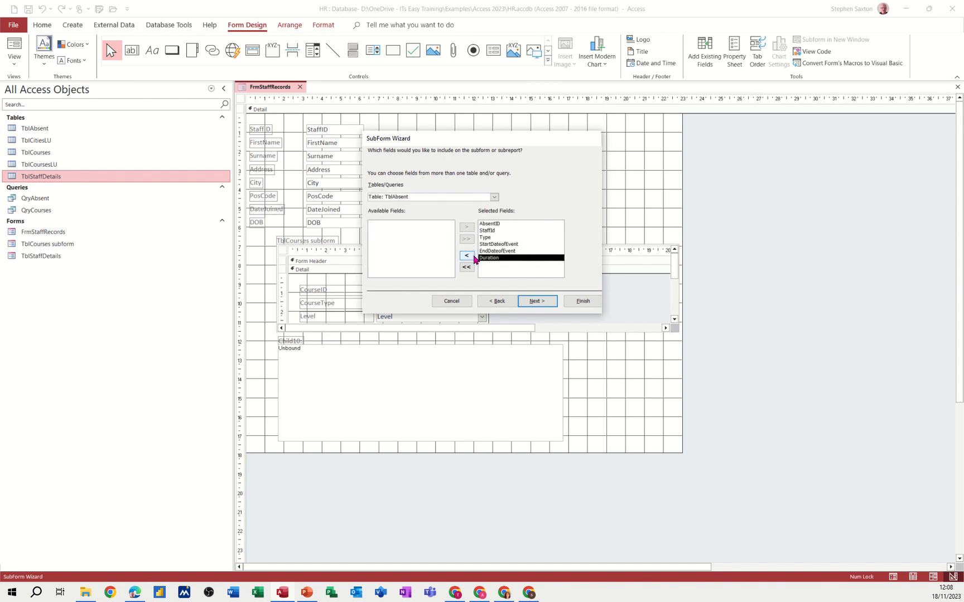
pyautogui.click(535, 303)
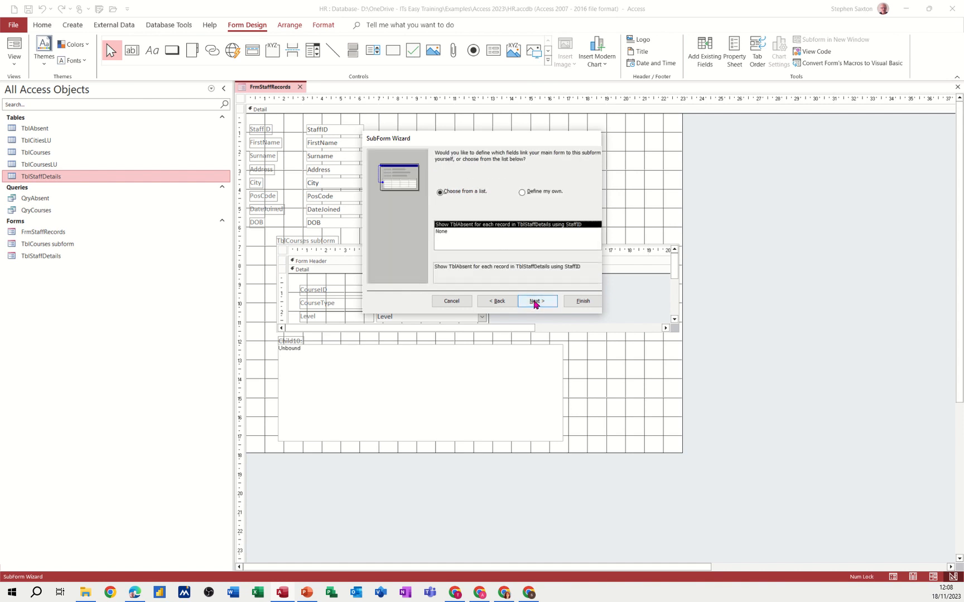
pyautogui.click(535, 302)
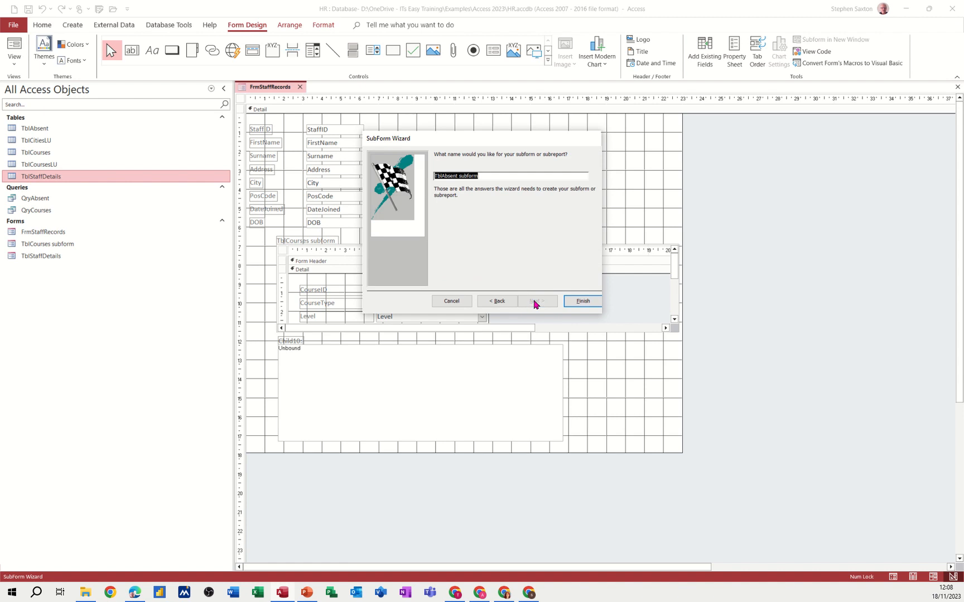
pyautogui.click(578, 301)
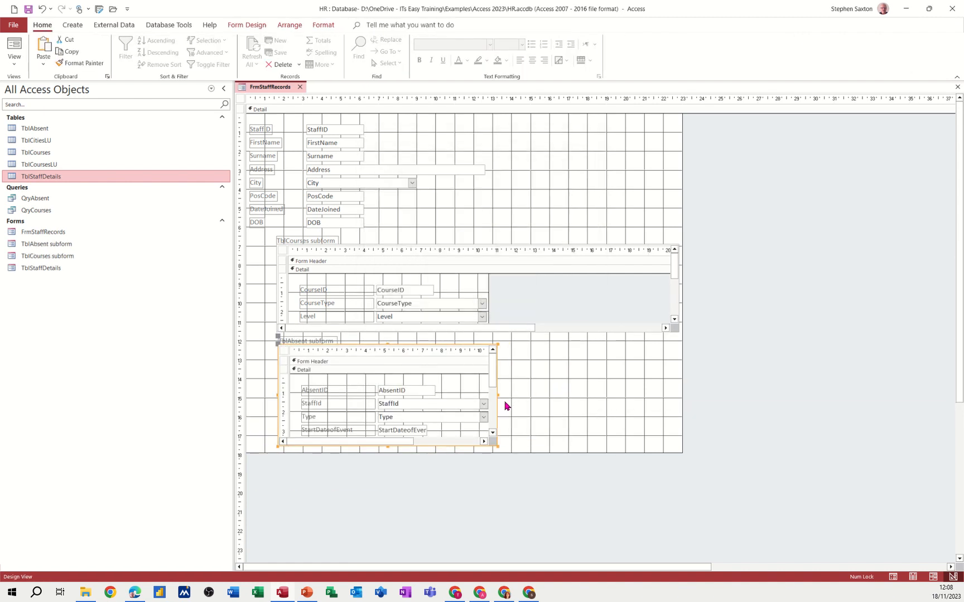
# Widen the TblAbsent subform to about 21 cm and show the form in Form View
pyautogui.moveTo(498, 394); pyautogui.dragTo(682, 402)
pyautogui.click(14, 49)
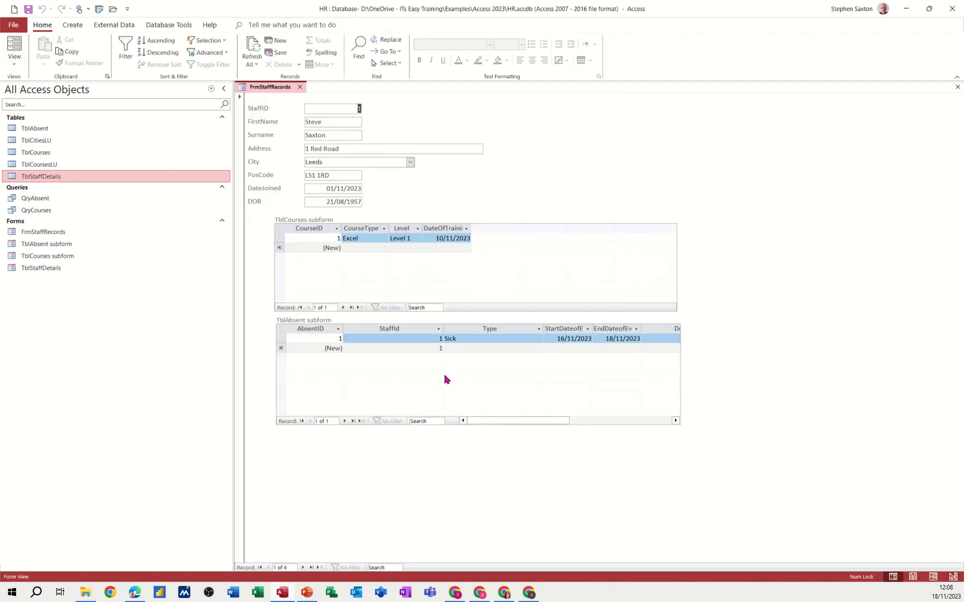
# Remove the StaffId column from the absence subform and fit its Type column to the contents
pyautogui.click(403, 329)
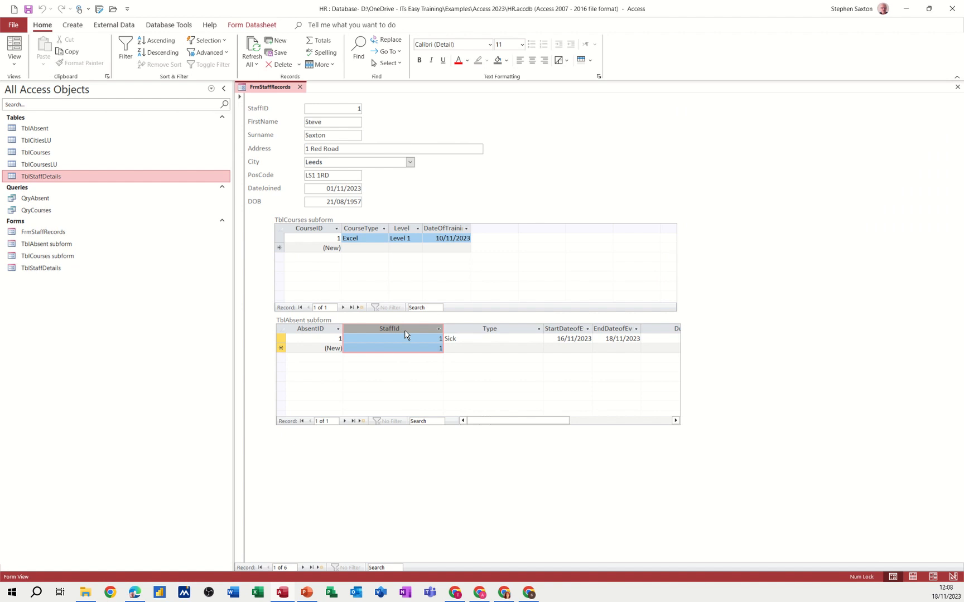
pyautogui.press('Delete')
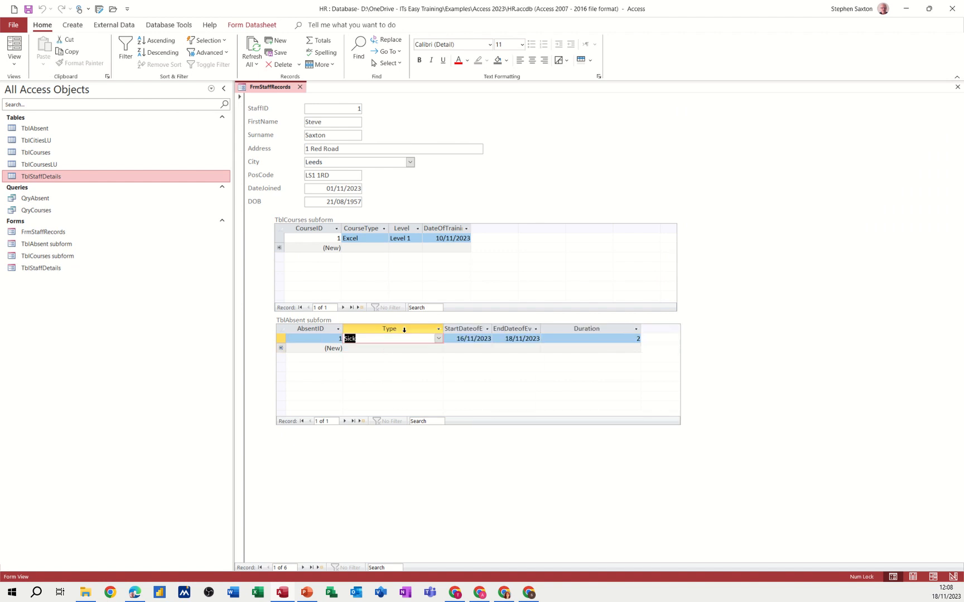
pyautogui.doubleClick(443, 332)
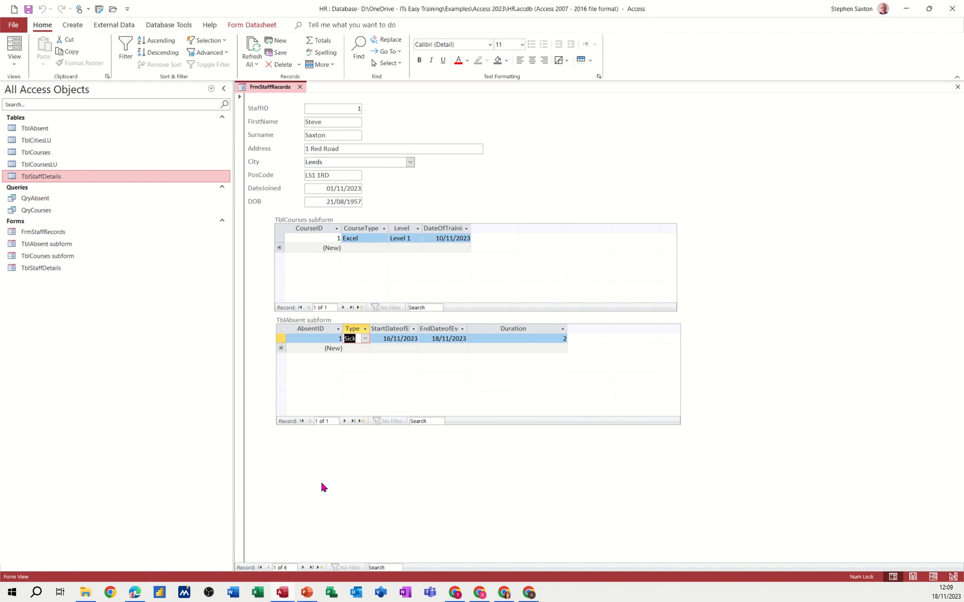
# Step forward to the fourth staff record to check the course and absence subforms
pyautogui.click(302, 568)
pyautogui.click(302, 568)
pyautogui.click(302, 568)
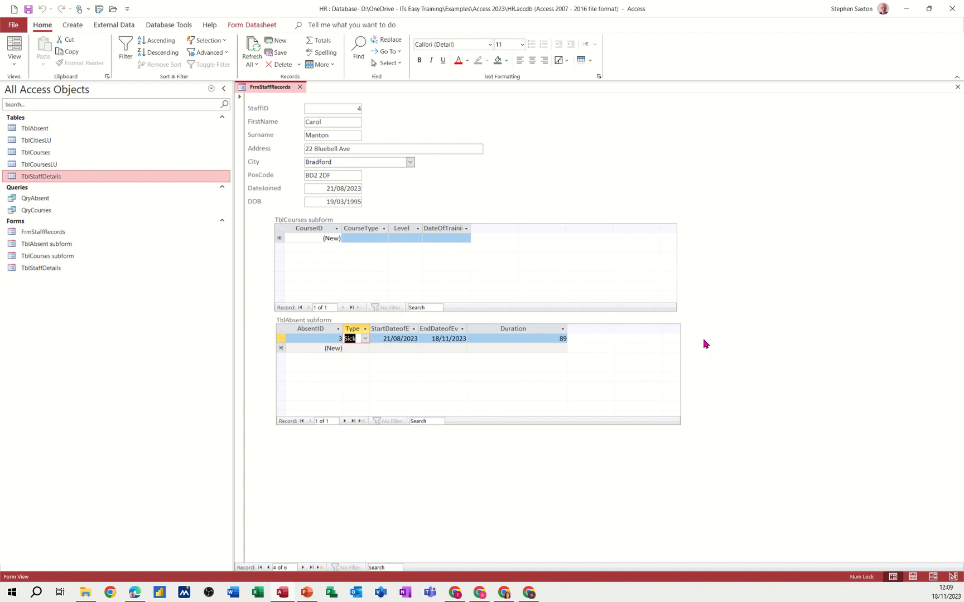
# Save FrmStaffRecords, replacing the previously saved version, and close the form
pyautogui.click(28, 9)
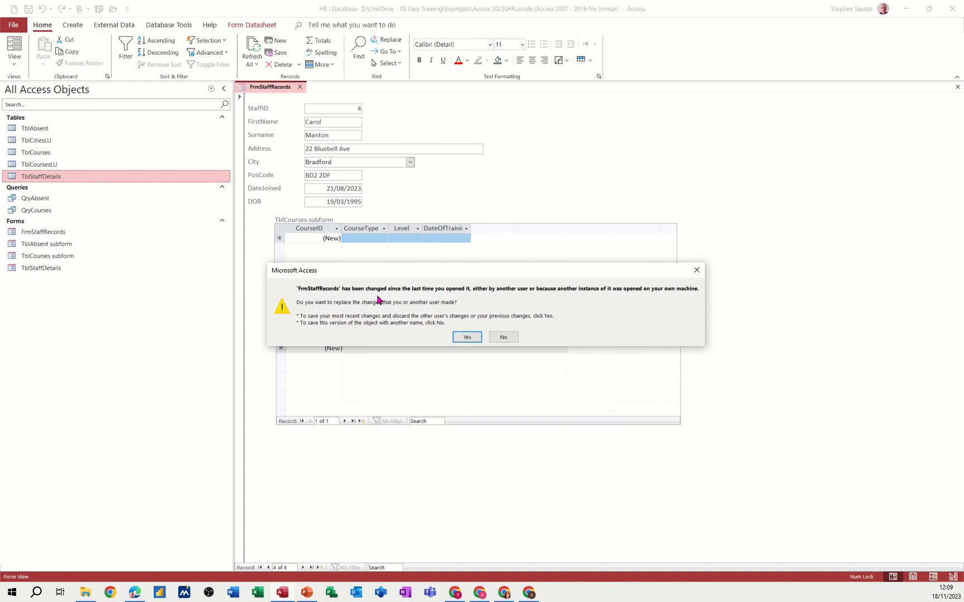
pyautogui.click(465, 337)
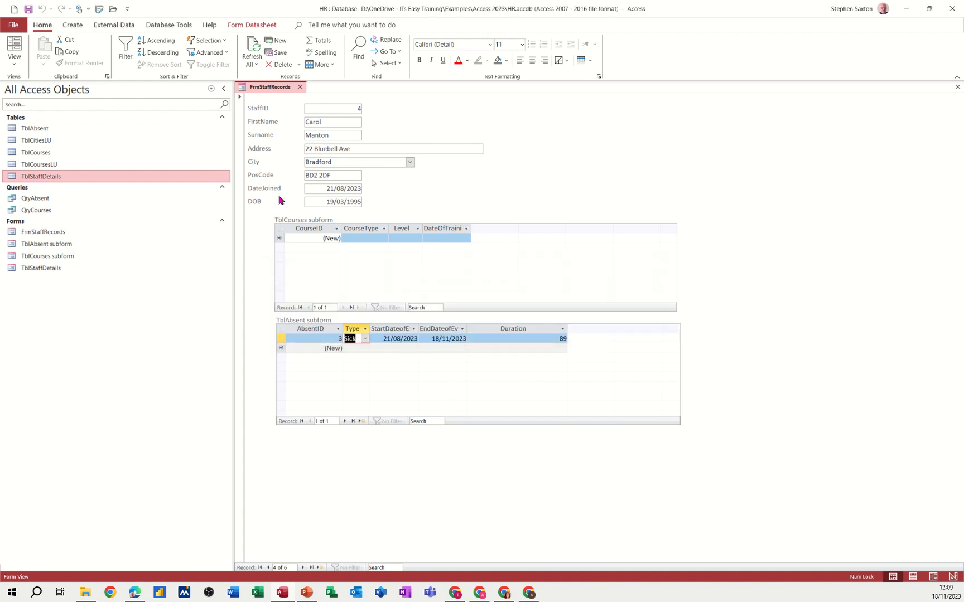
pyautogui.click(299, 87)
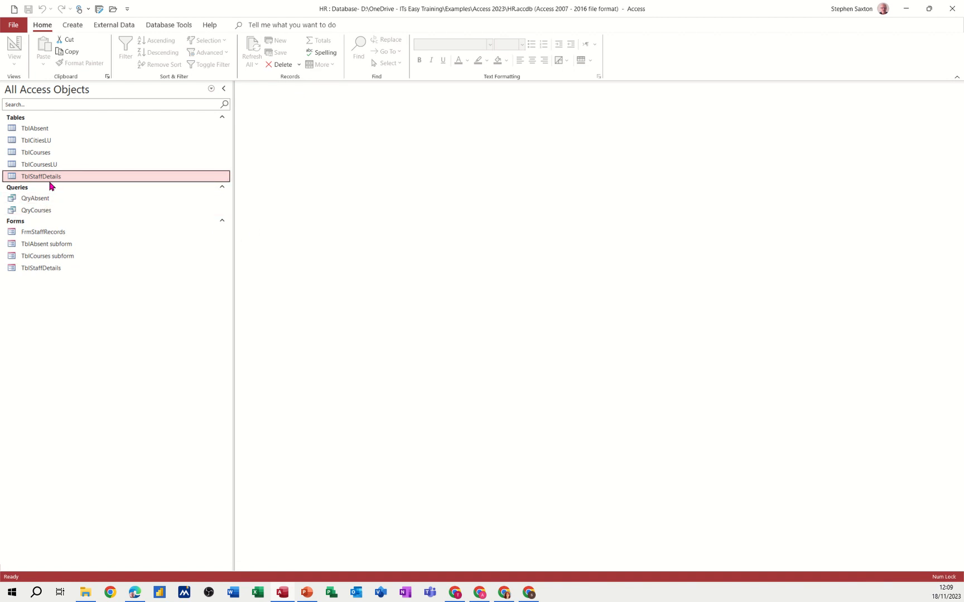
pyautogui.click(47, 234)
pyautogui.rightClick(47, 234)
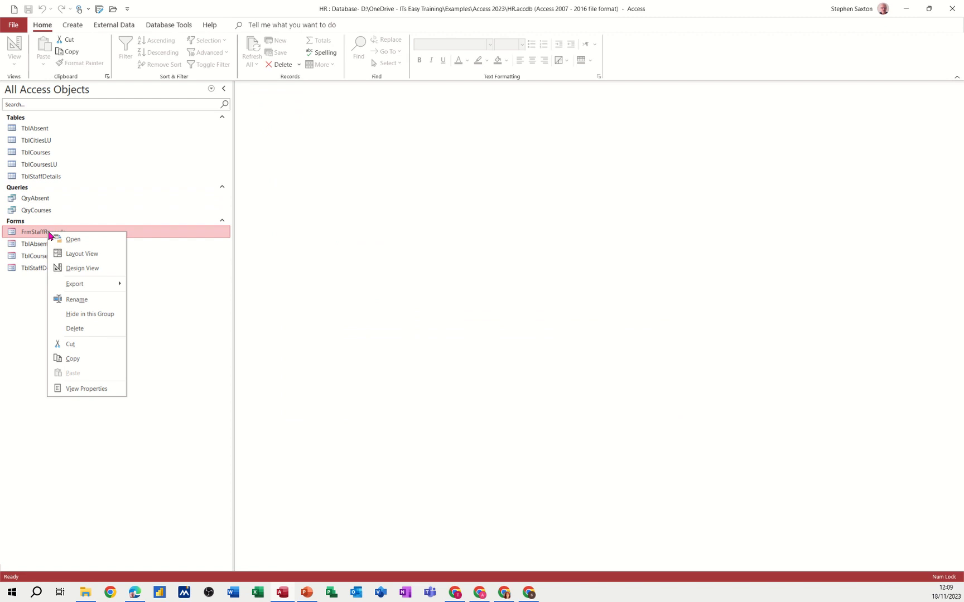
pyautogui.click(26, 297)
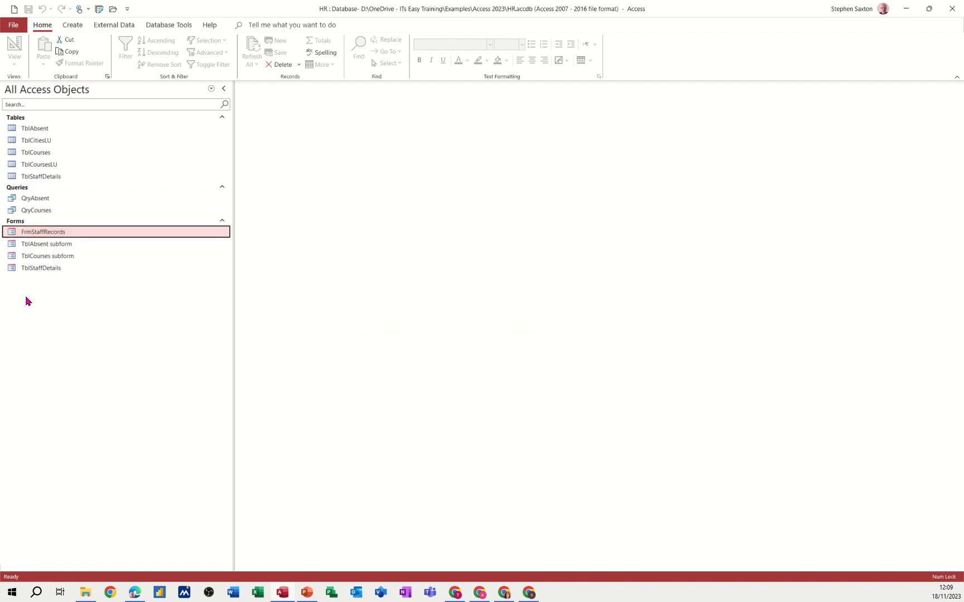
# Permanently delete the TblStaffDetails form from the database, leaving the table of the same name in place
pyautogui.click(56, 271)
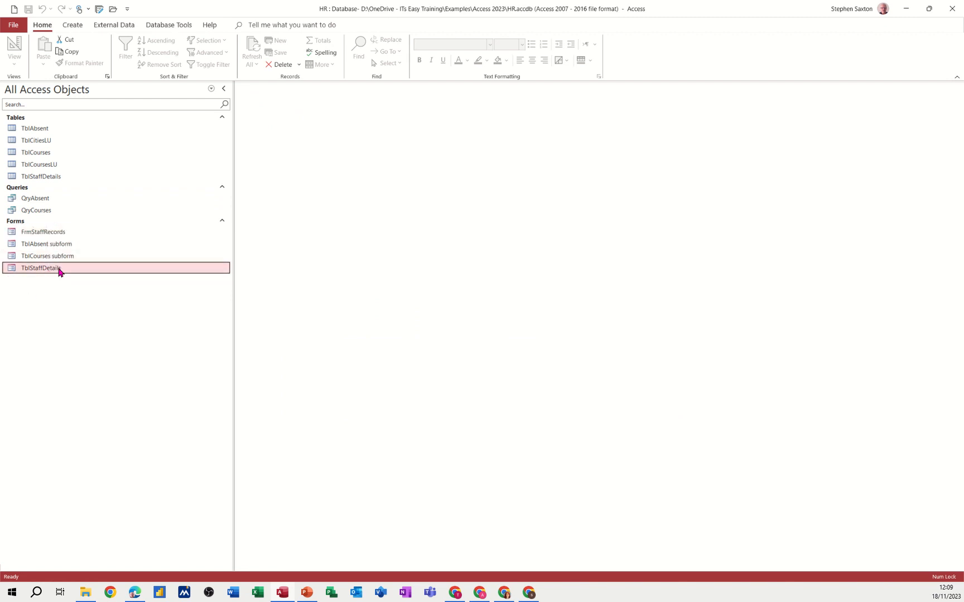
pyautogui.rightClick(57, 273)
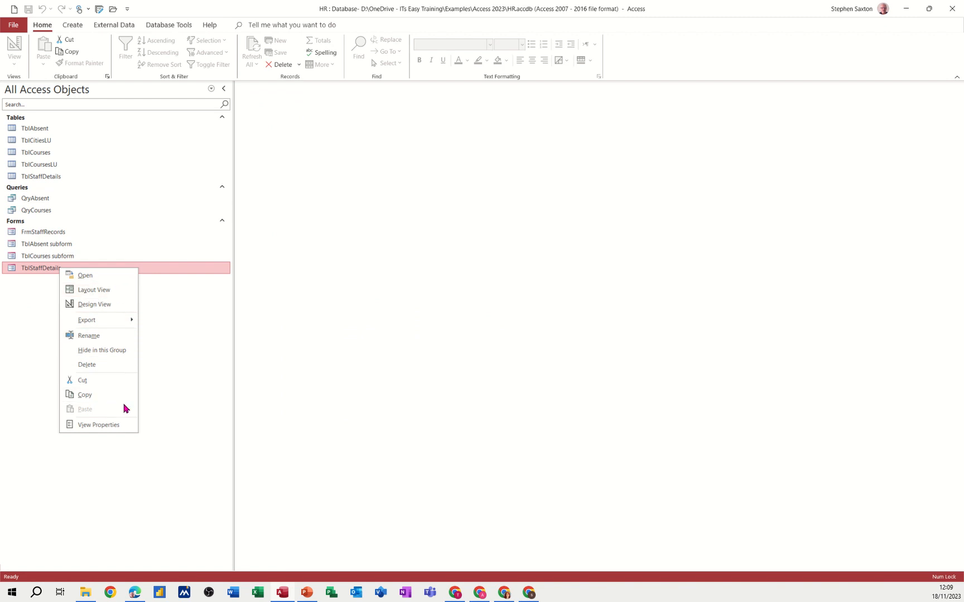
pyautogui.click(89, 366)
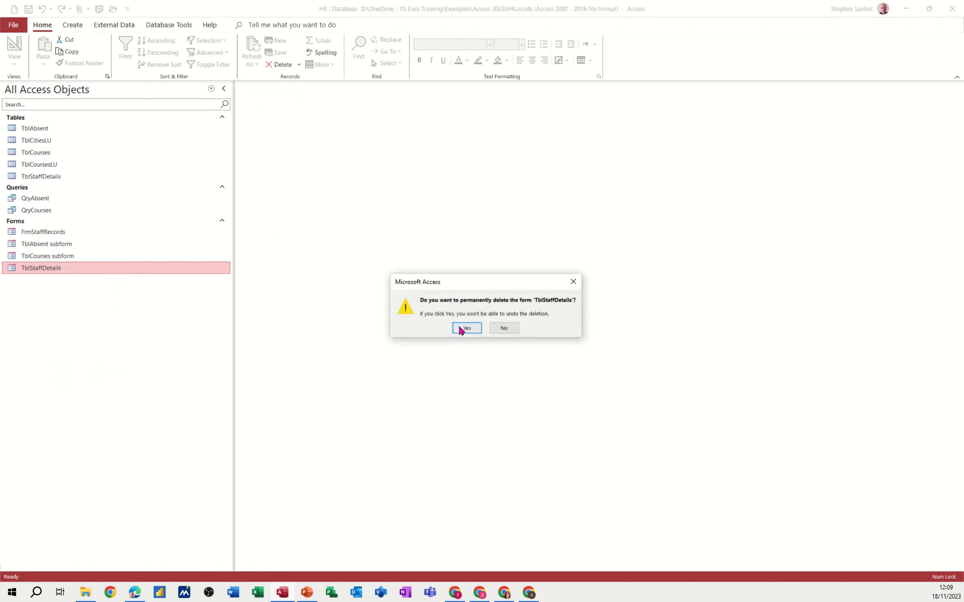
pyautogui.click(467, 328)
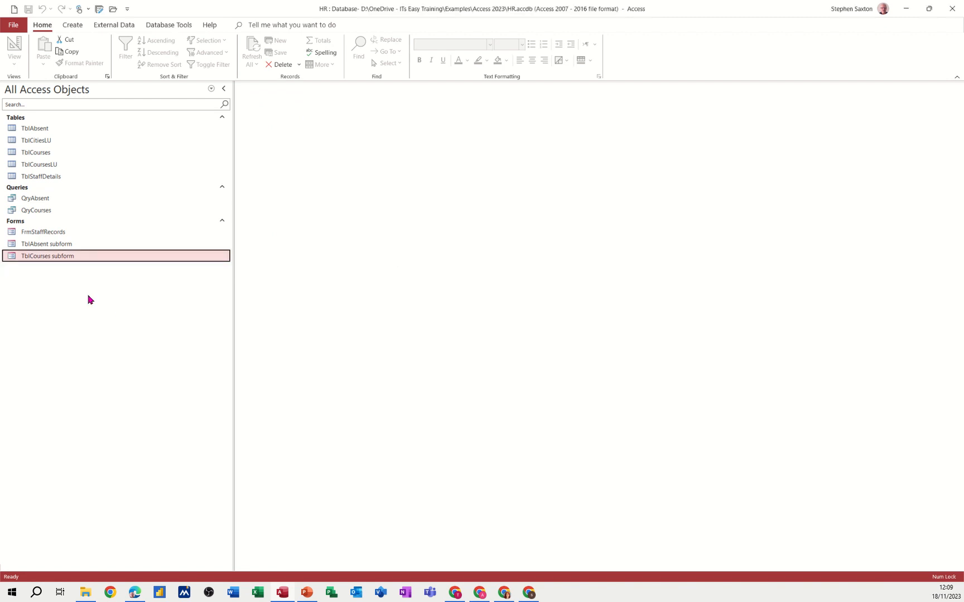
# Open FrmStaffRecords and add a Sick absence from 14/11/2023 to 18/11/2023 to the second staff record
pyautogui.doubleClick(60, 233)
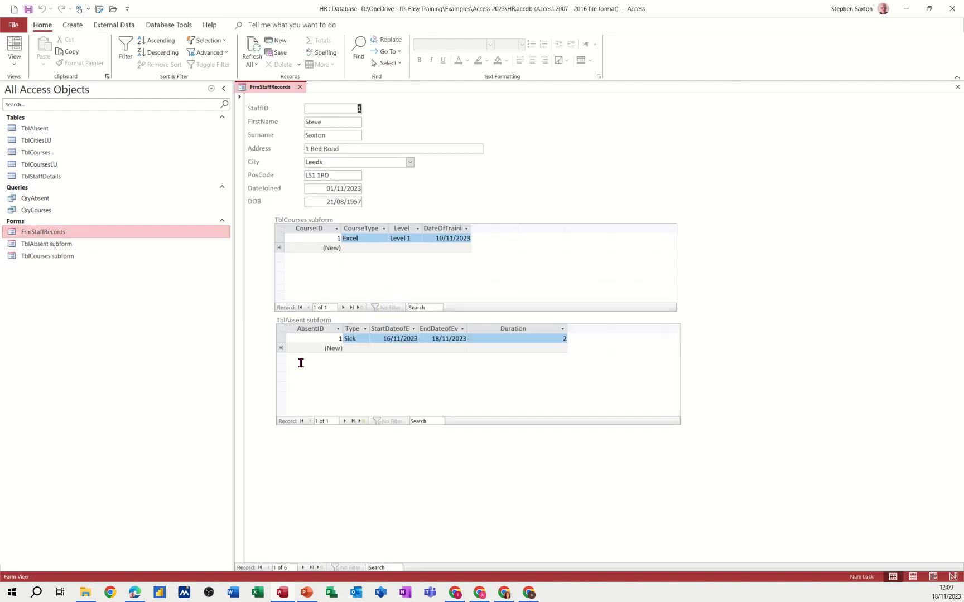
pyautogui.click(303, 569)
pyautogui.click(357, 349)
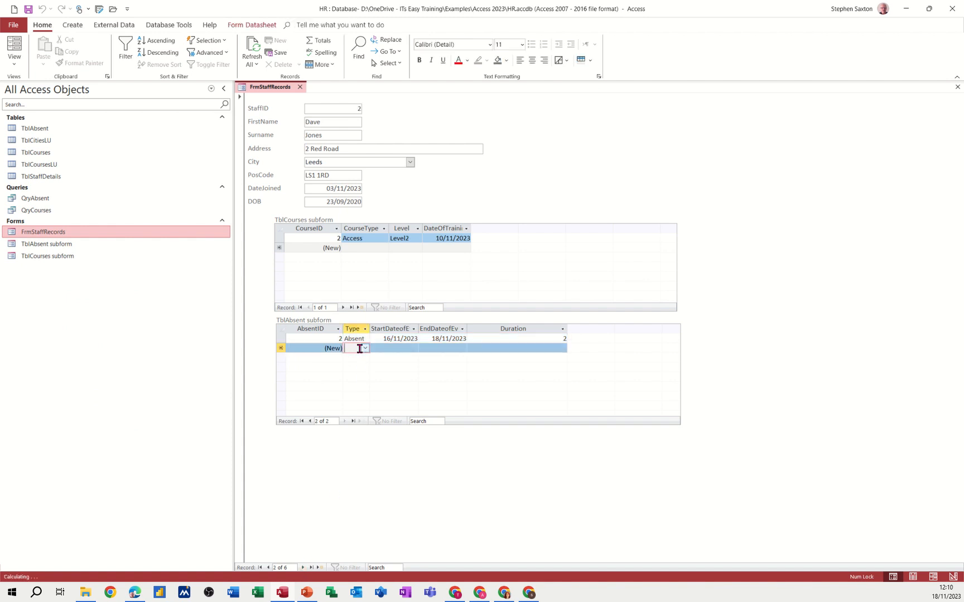
pyautogui.click(366, 348)
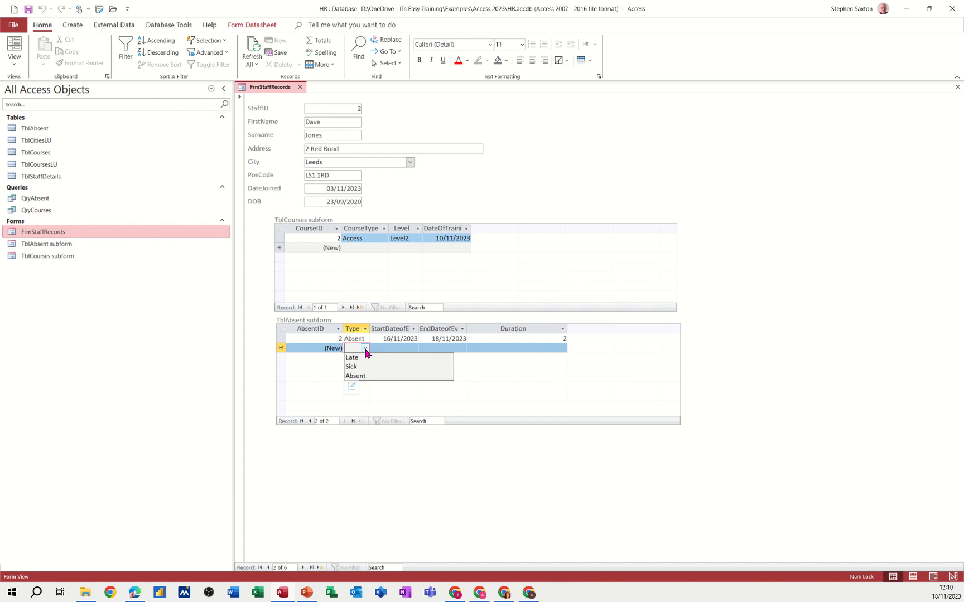
pyautogui.click(364, 365)
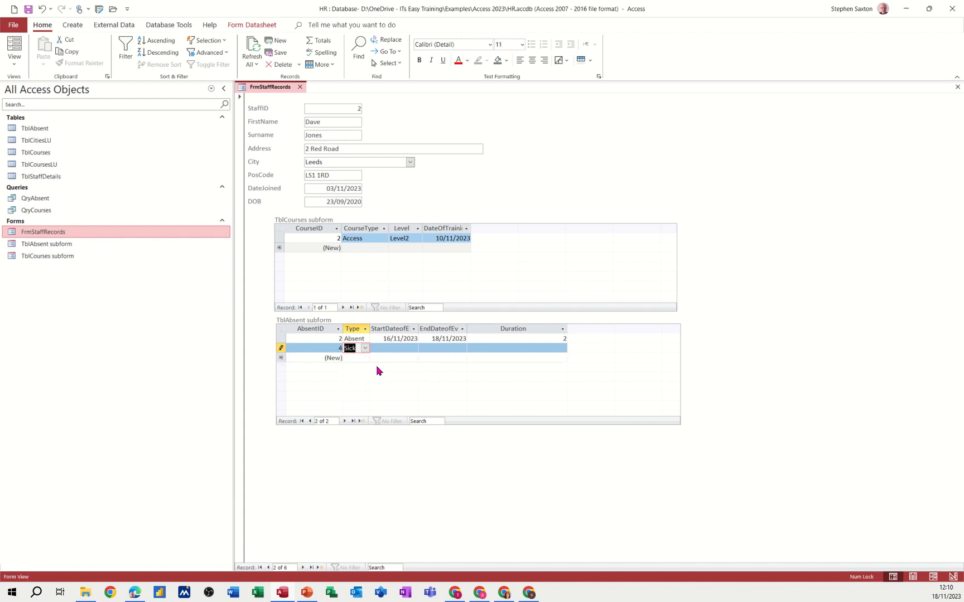
pyautogui.press('Tab')
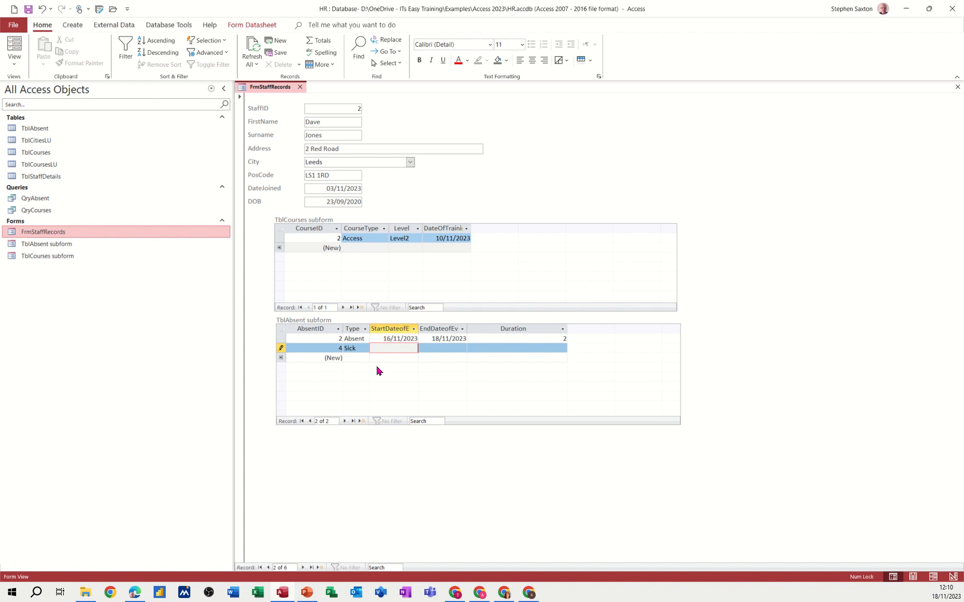
pyautogui.write('14/11/2023')
pyautogui.press('Tab')
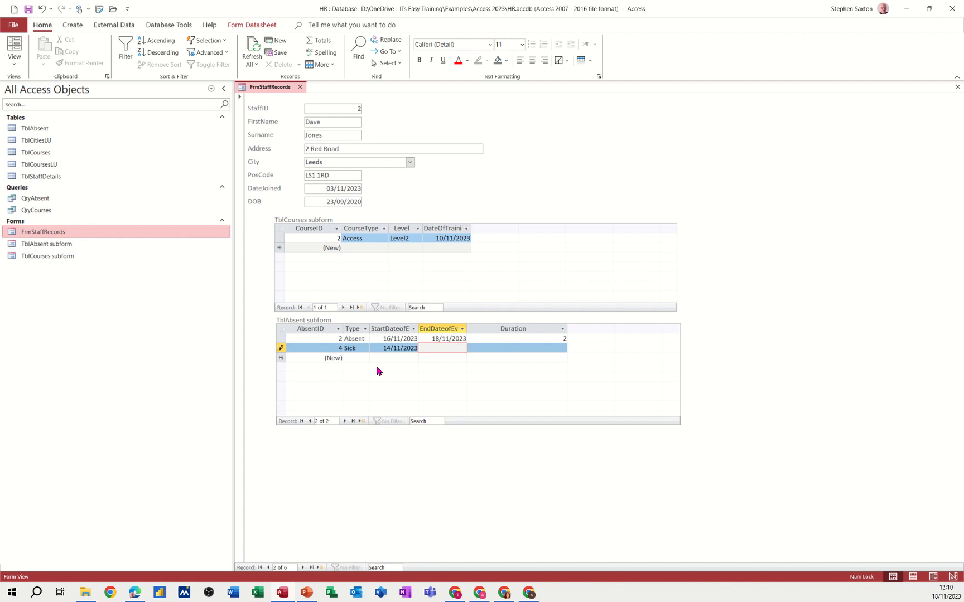
pyautogui.hotkey('ctrl', ';')
pyautogui.press('Tab')
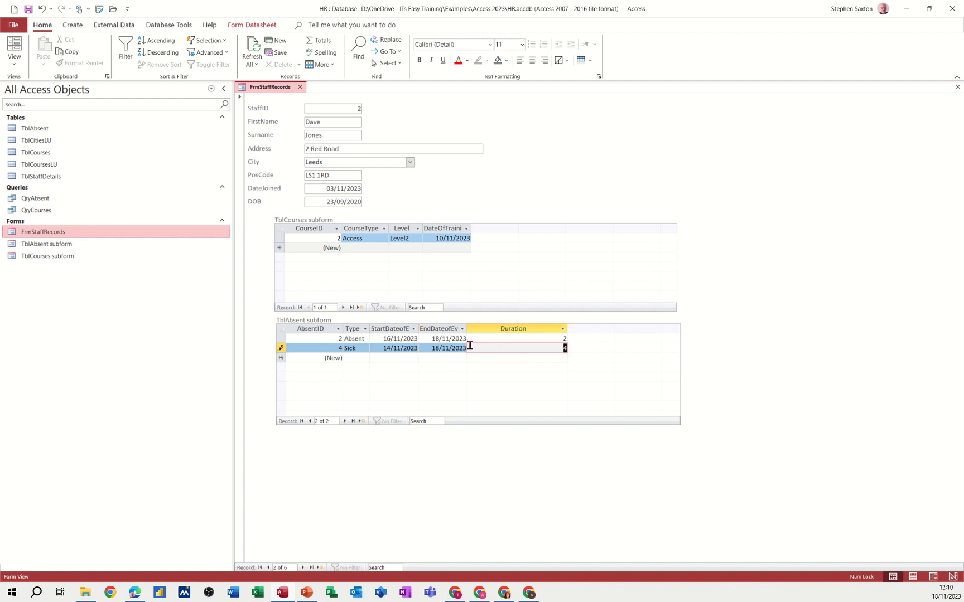
# Add an Excel, Level 1 course dated 21/08/2023 to the second staff record's course subform
pyautogui.click(352, 245)
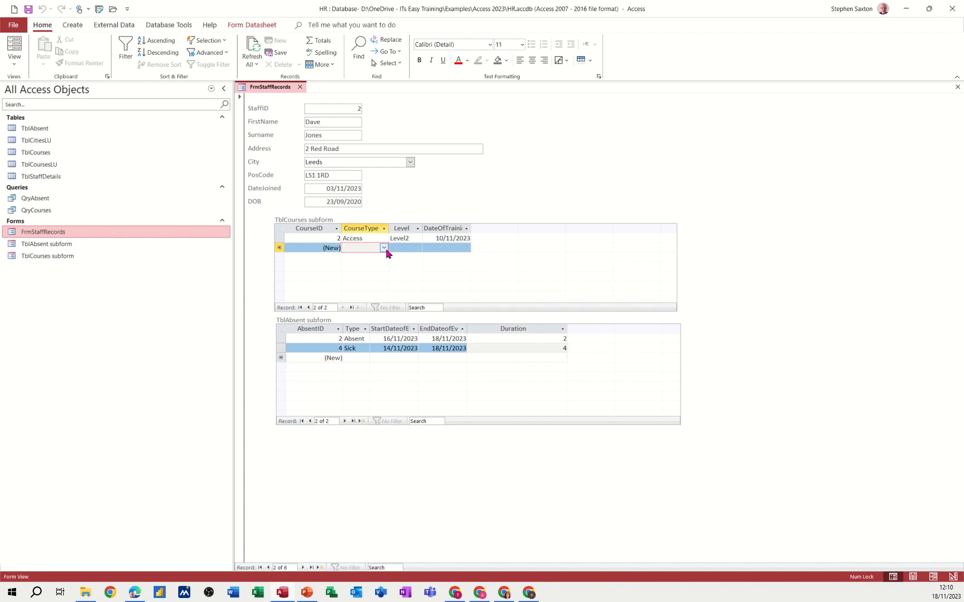
pyautogui.click(384, 248)
pyautogui.click(371, 257)
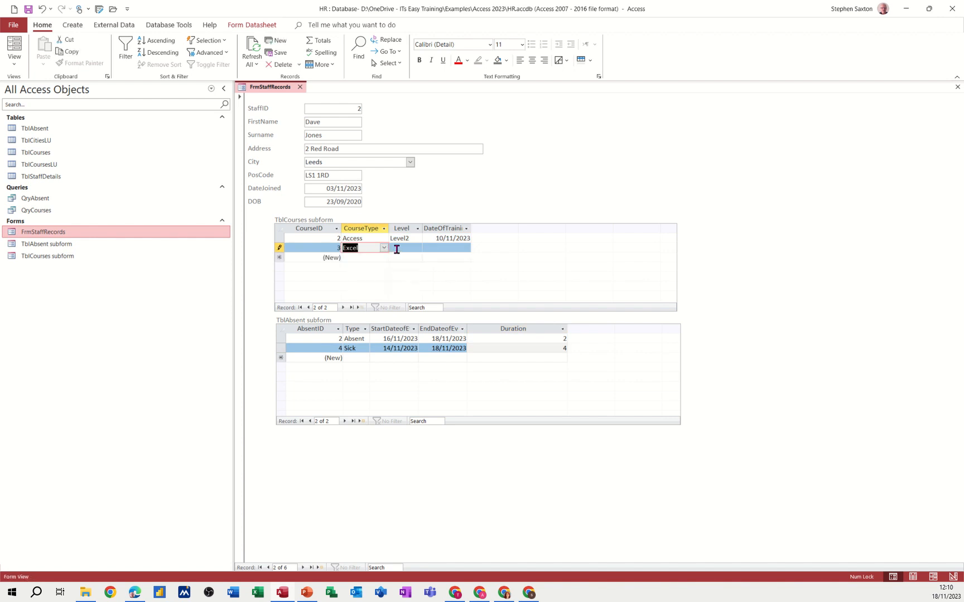
pyautogui.click(402, 248)
pyautogui.click(417, 248)
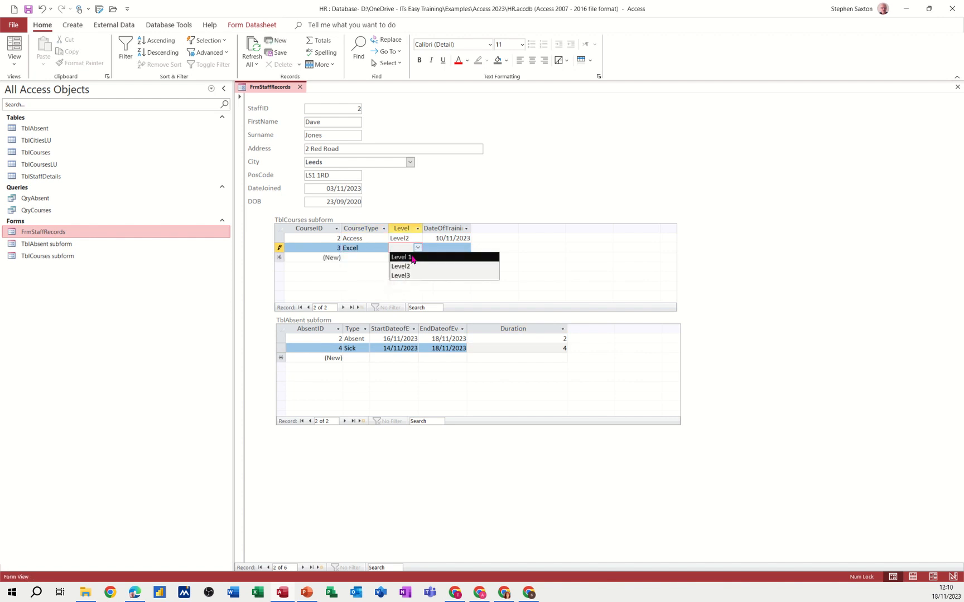
pyautogui.click(405, 257)
pyautogui.press('Tab')
pyautogui.write('21/')
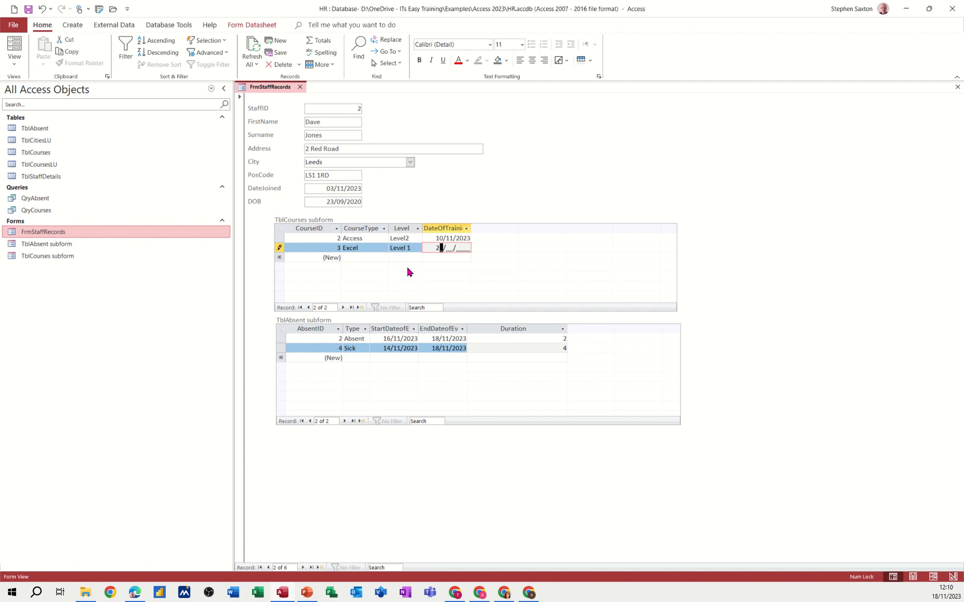
pyautogui.write('08/2023')
pyautogui.press('Tab')
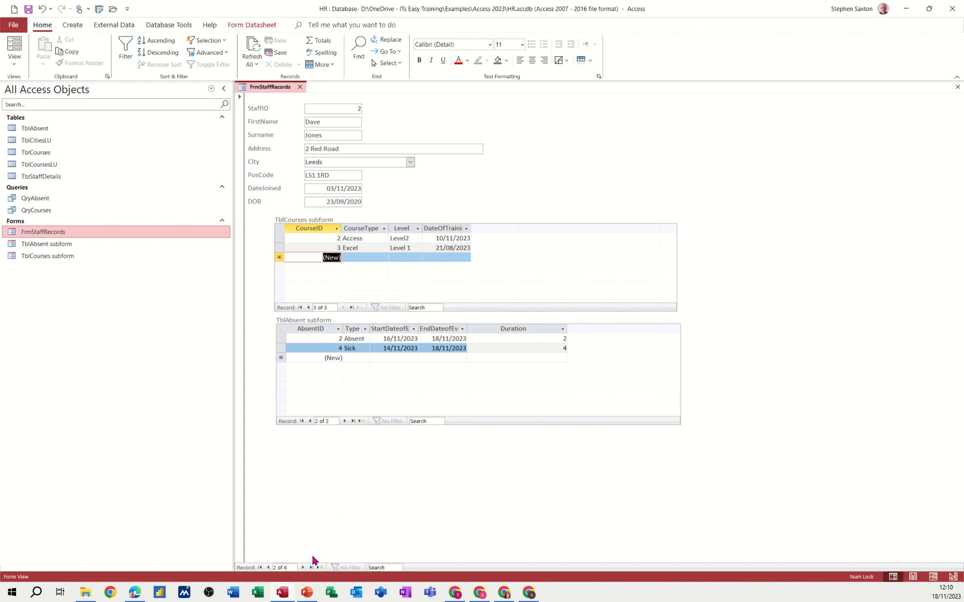
# Add an Excel, Level 1 course dated 18/11/2023 to the fourth staff record and close the form
pyautogui.click(304, 568)
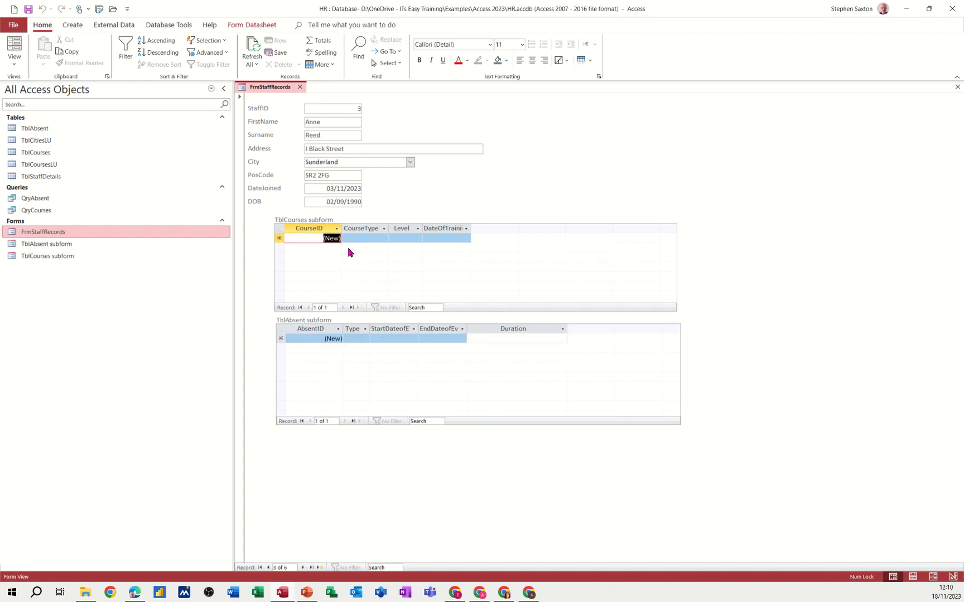
pyautogui.click(304, 568)
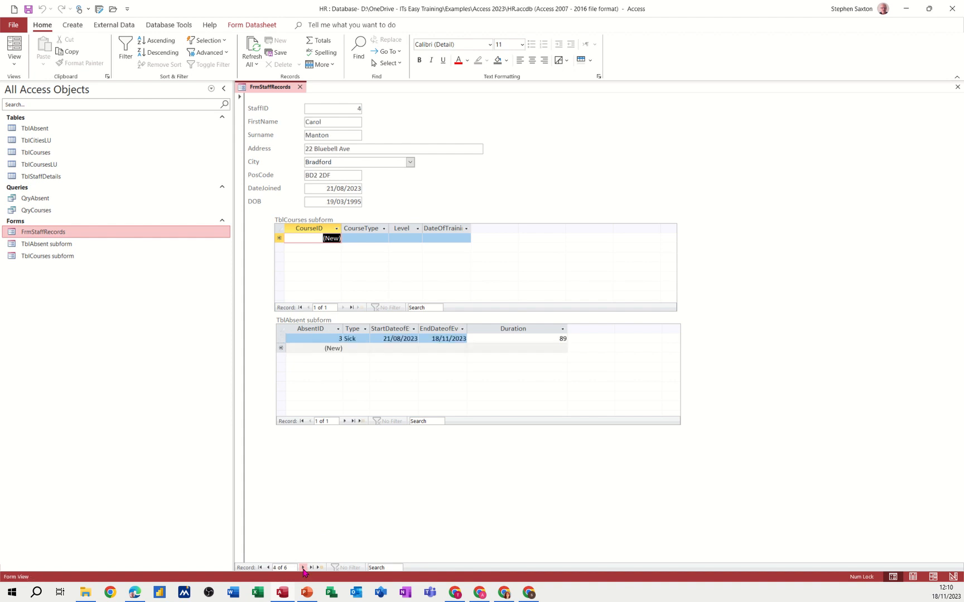
pyautogui.click(353, 240)
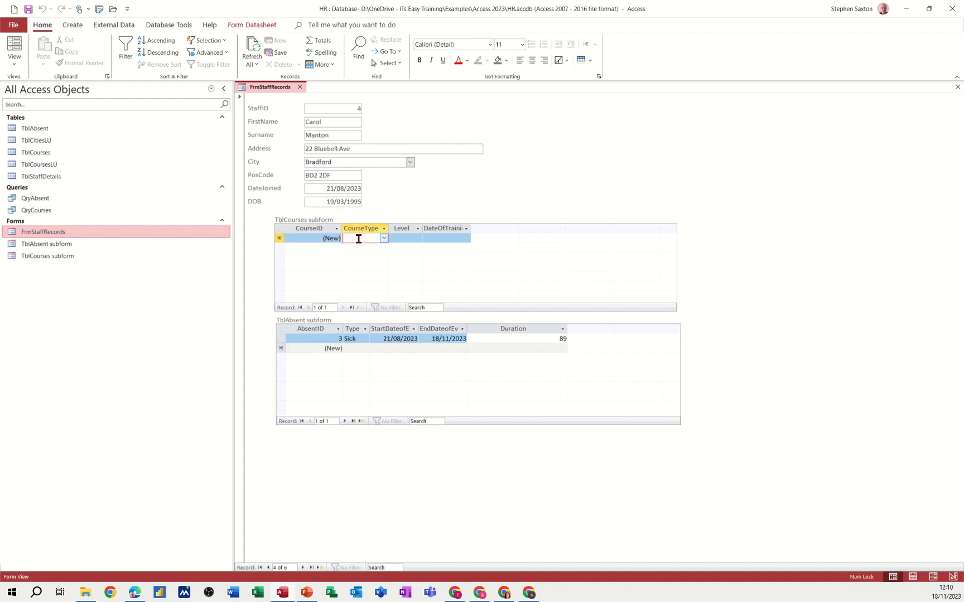
pyautogui.click(383, 239)
pyautogui.click(368, 247)
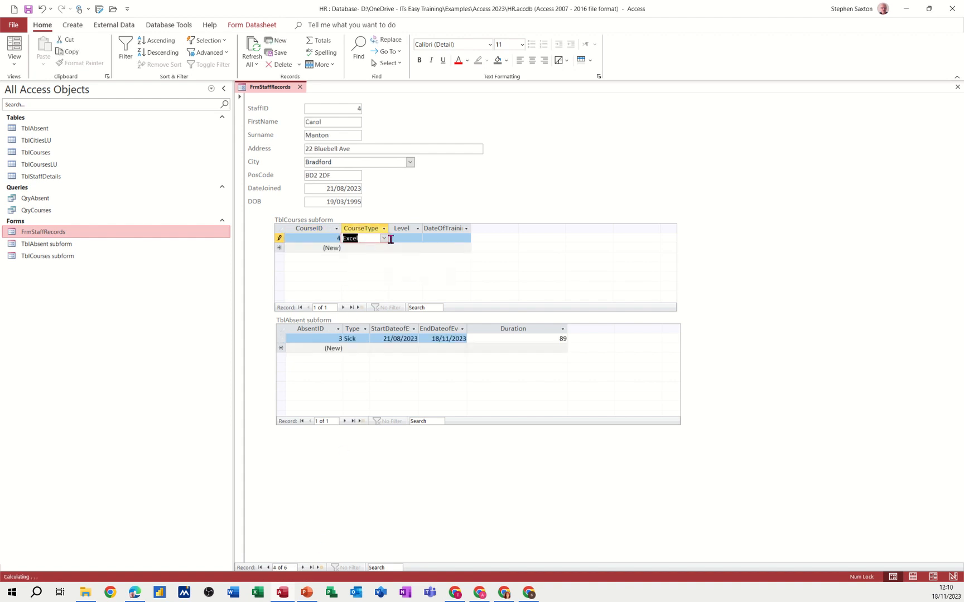
pyautogui.click(410, 239)
pyautogui.click(417, 238)
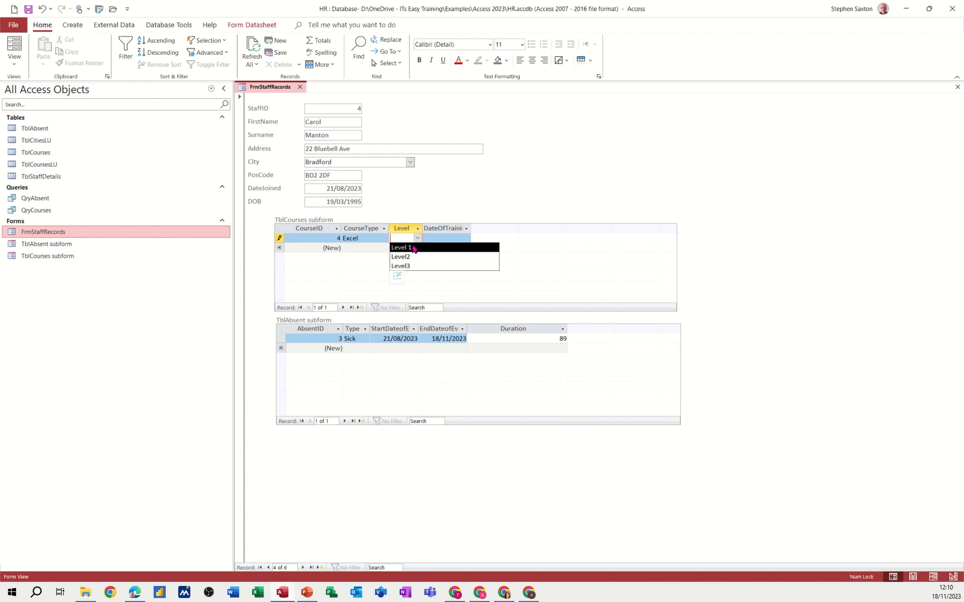
pyautogui.click(412, 246)
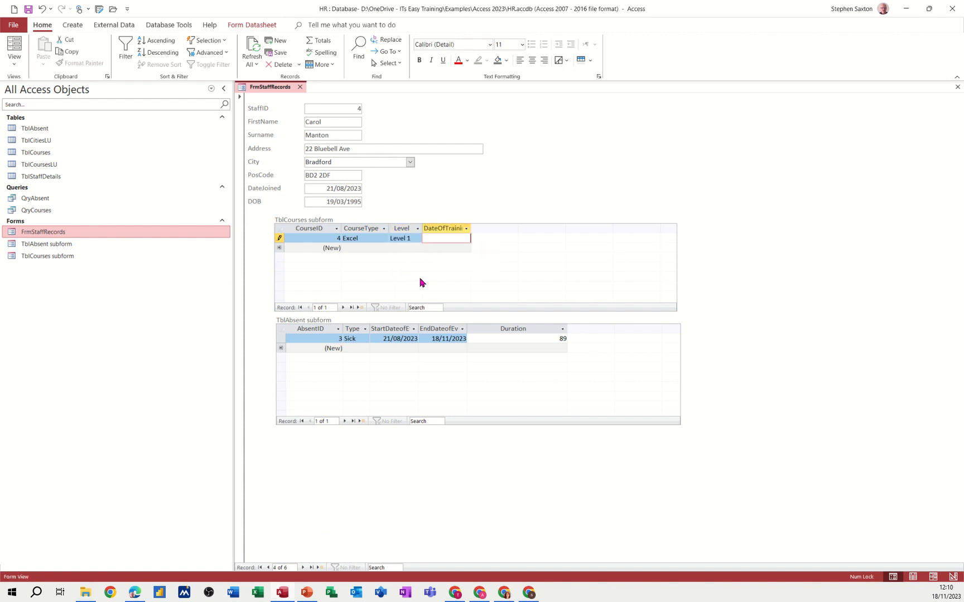
pyautogui.press('Tab')
pyautogui.hotkey('ctrl', ';')
pyautogui.press('Tab')
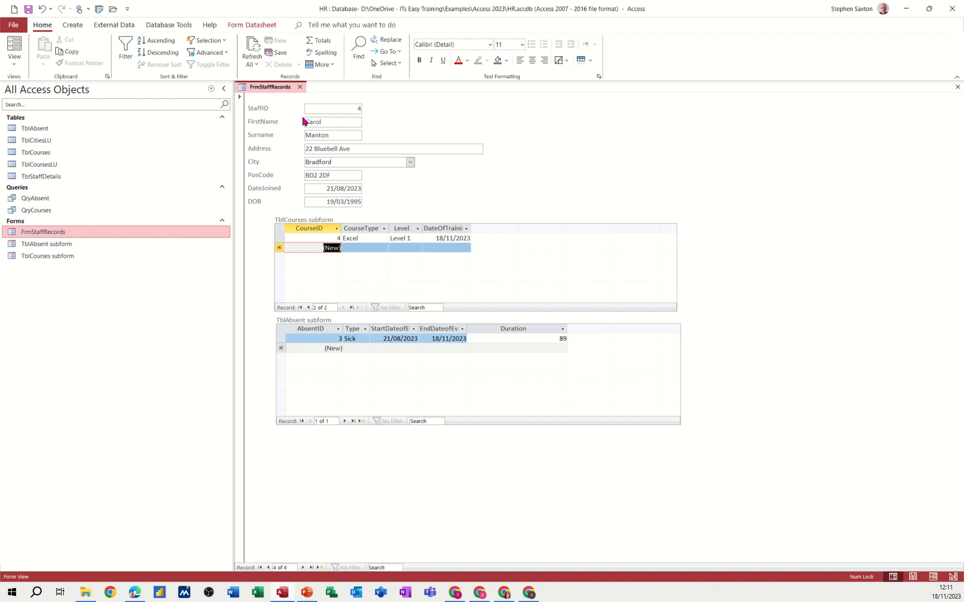
pyautogui.click(299, 88)
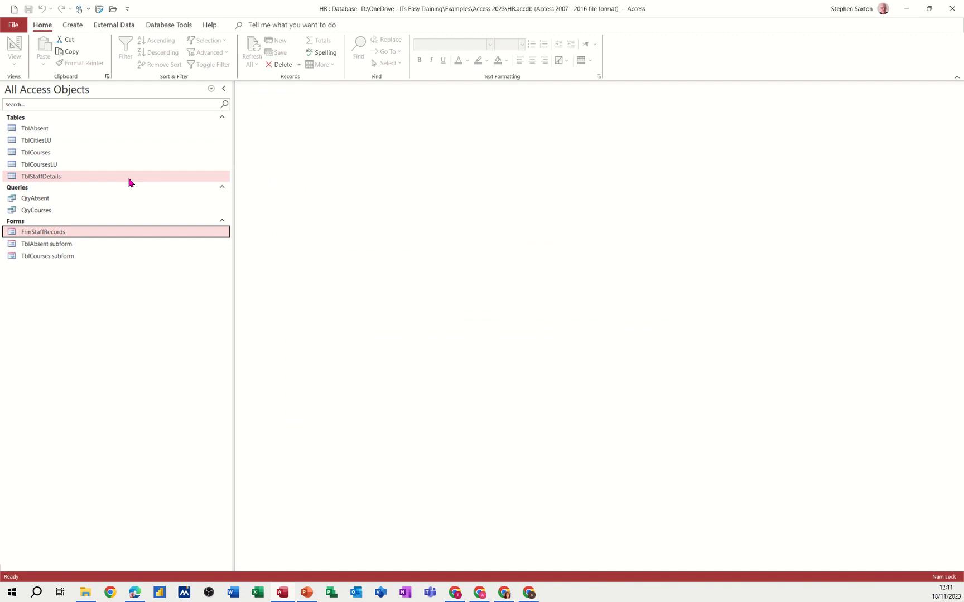
# Check the TblAbsent and TblCourses tables for the new entries and their staff IDs, closing each table
pyautogui.doubleClick(43, 128)
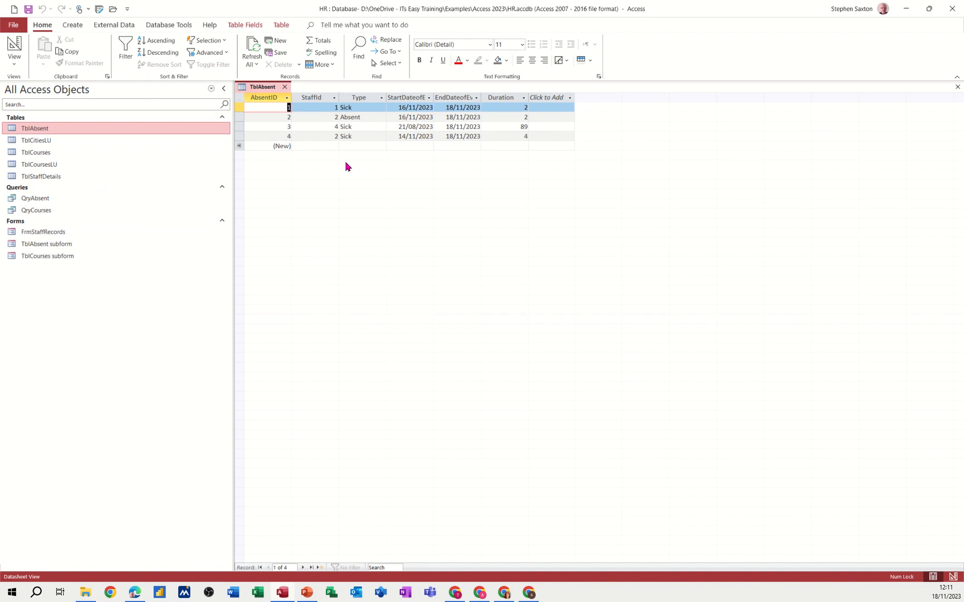
pyautogui.click(284, 86)
pyautogui.doubleClick(58, 153)
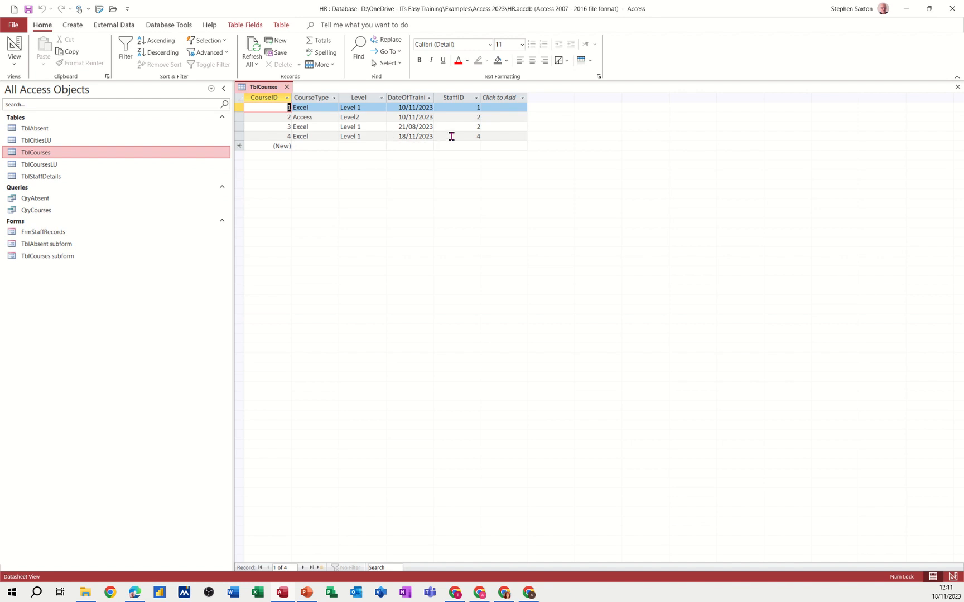
pyautogui.click(457, 136)
pyautogui.click(476, 136)
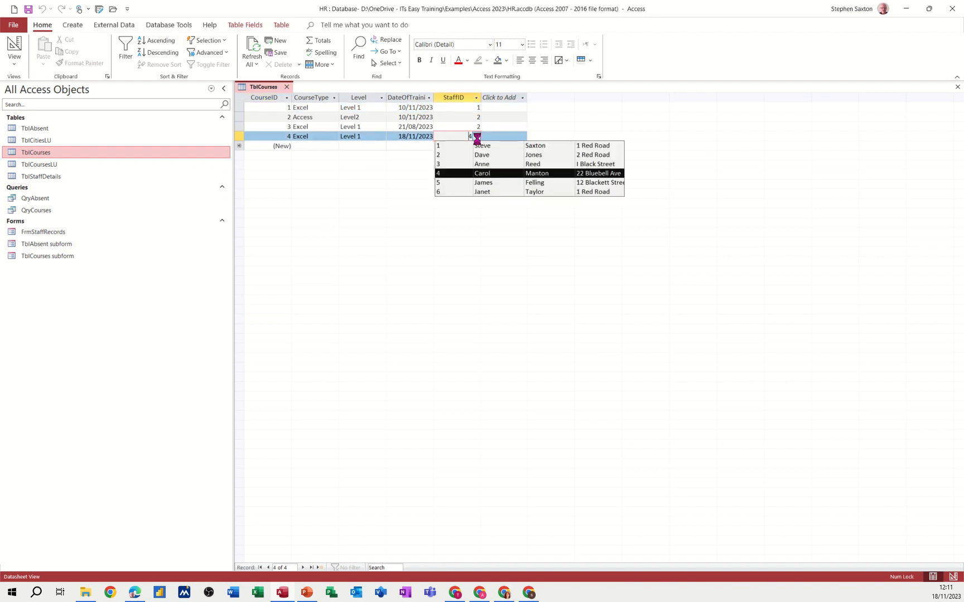
pyautogui.click(477, 139)
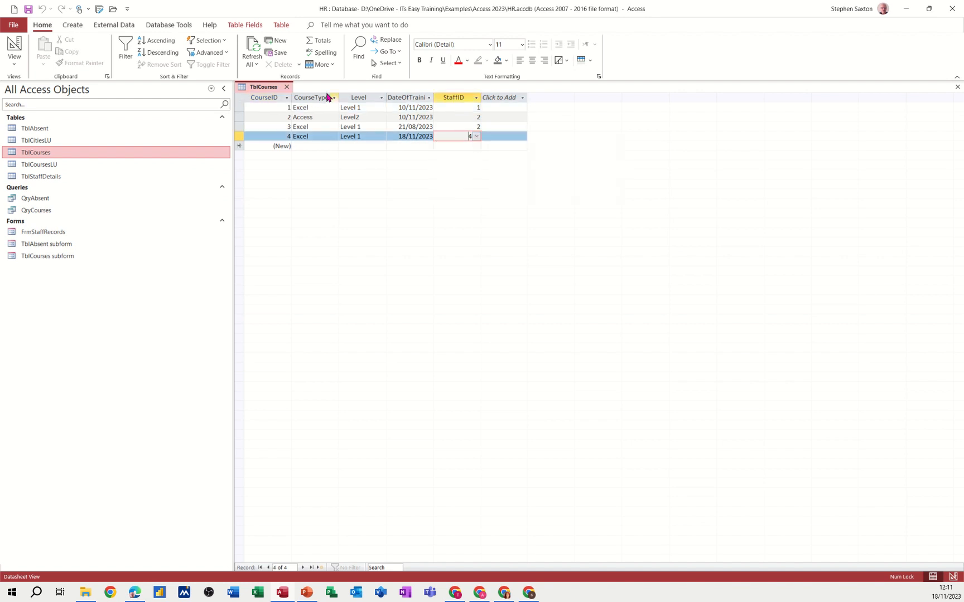
pyautogui.click(287, 88)
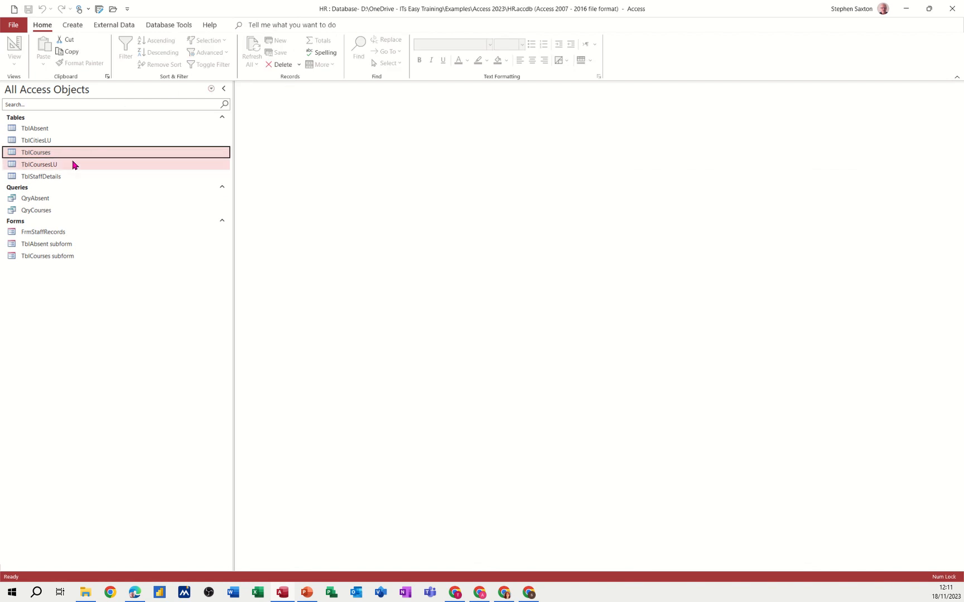